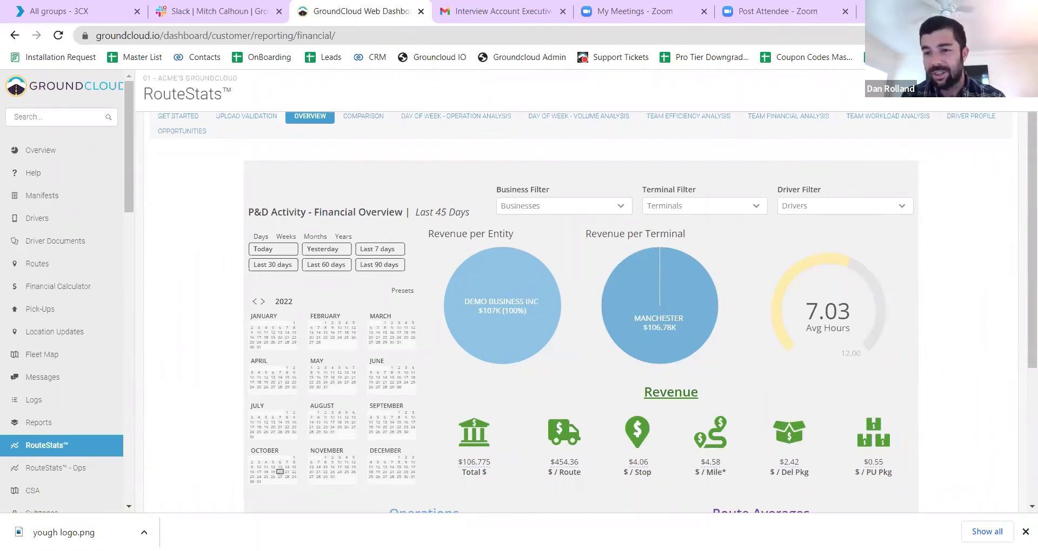
Step: Open the compensation settings of the first driver in the active drivers list
{"action": "left_click", "coordinate": [30, 219]}
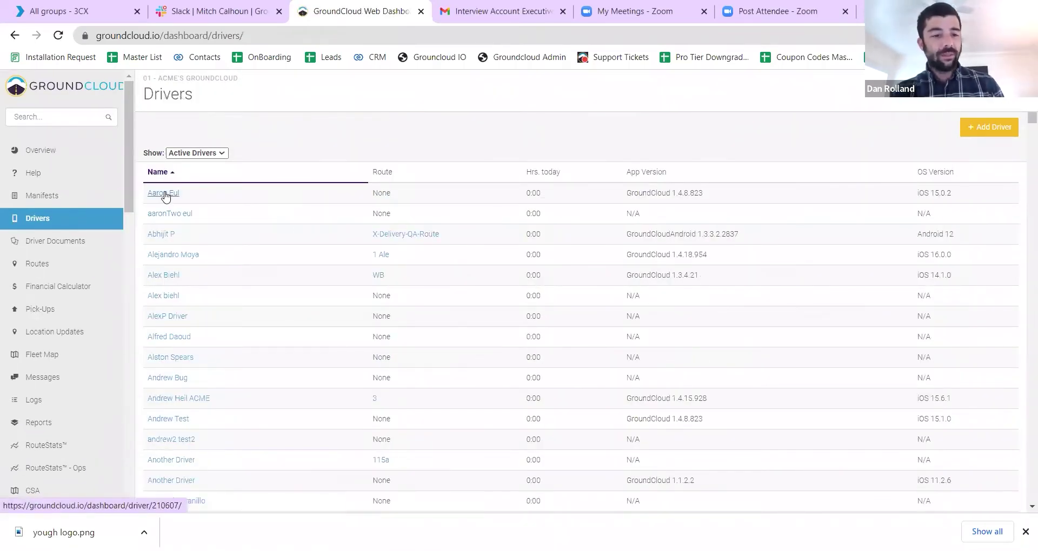
{"action": "left_click", "coordinate": [164, 198]}
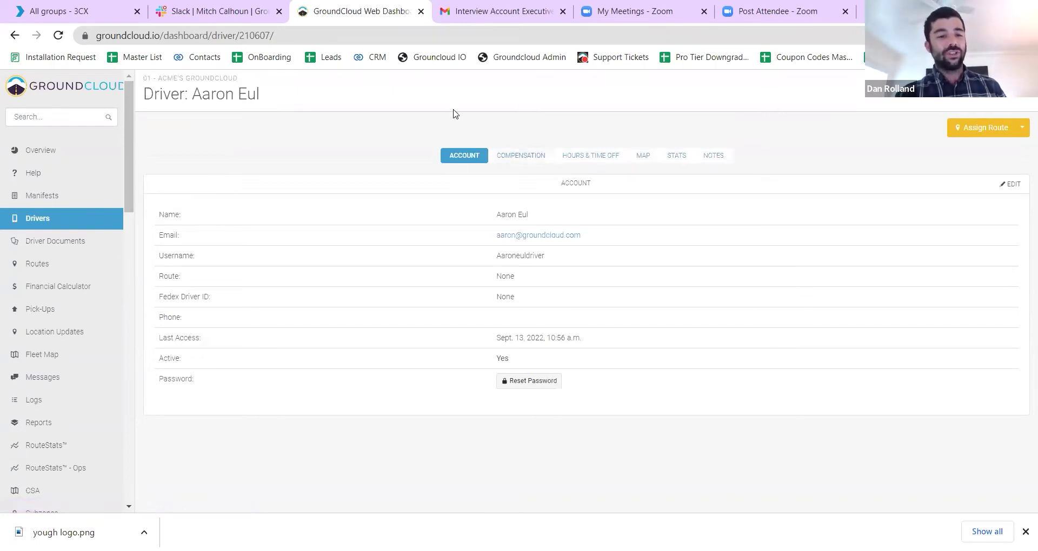
{"action": "left_click", "coordinate": [522, 158]}
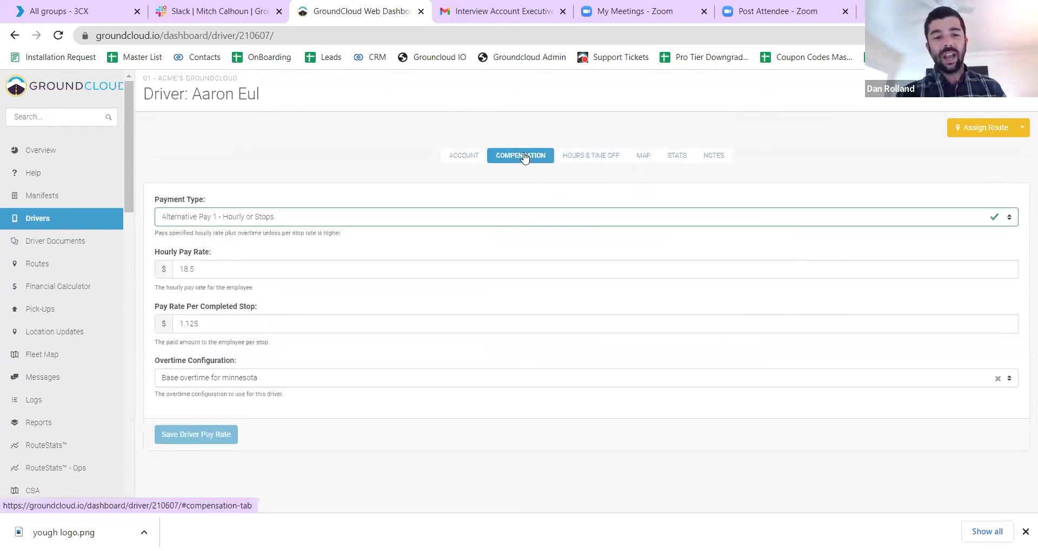
Step: Review the driver's available payment types and overtime configurations without changing the selection
{"action": "left_click", "coordinate": [300, 221]}
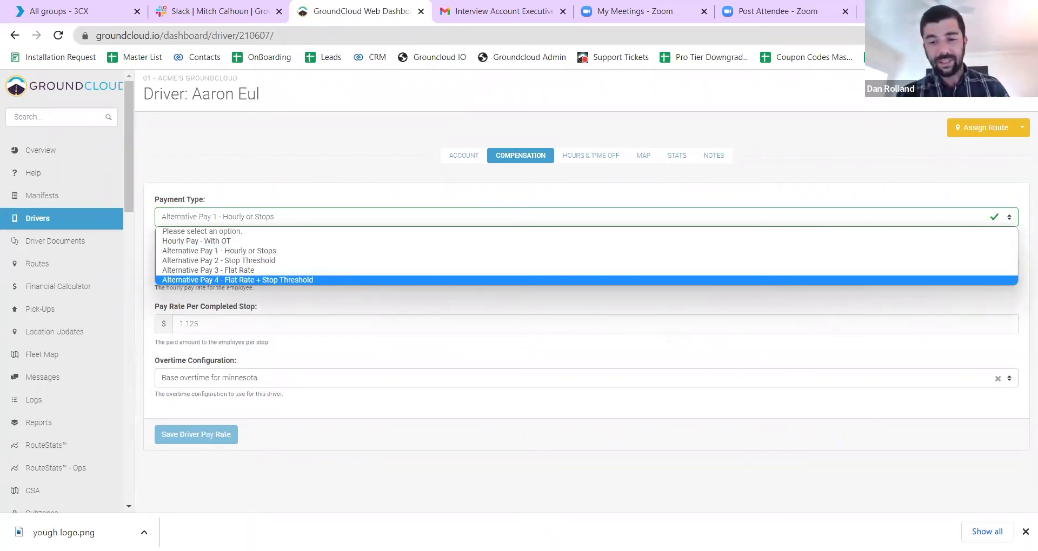
{"action": "left_click", "coordinate": [665, 415]}
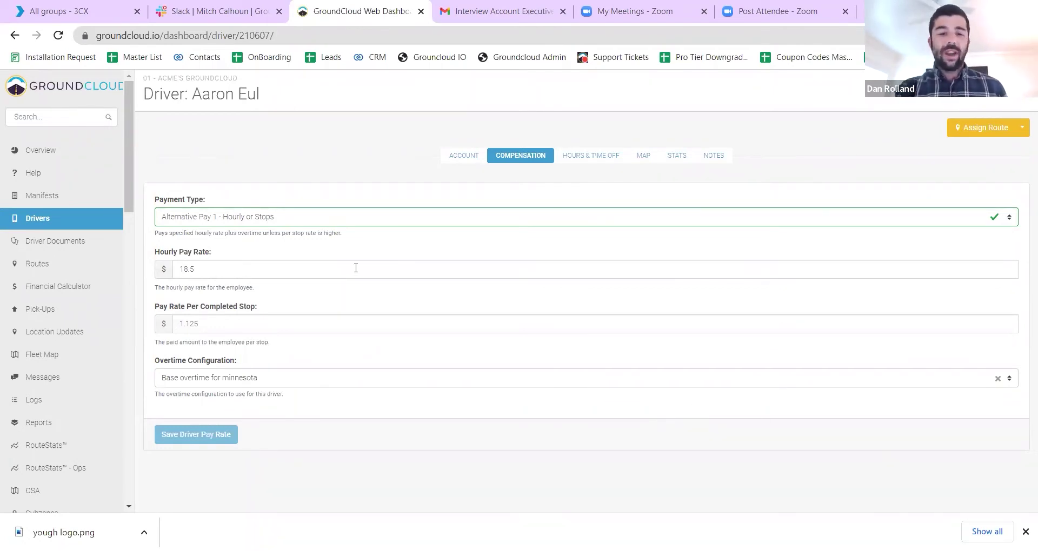
{"action": "left_click", "coordinate": [289, 219]}
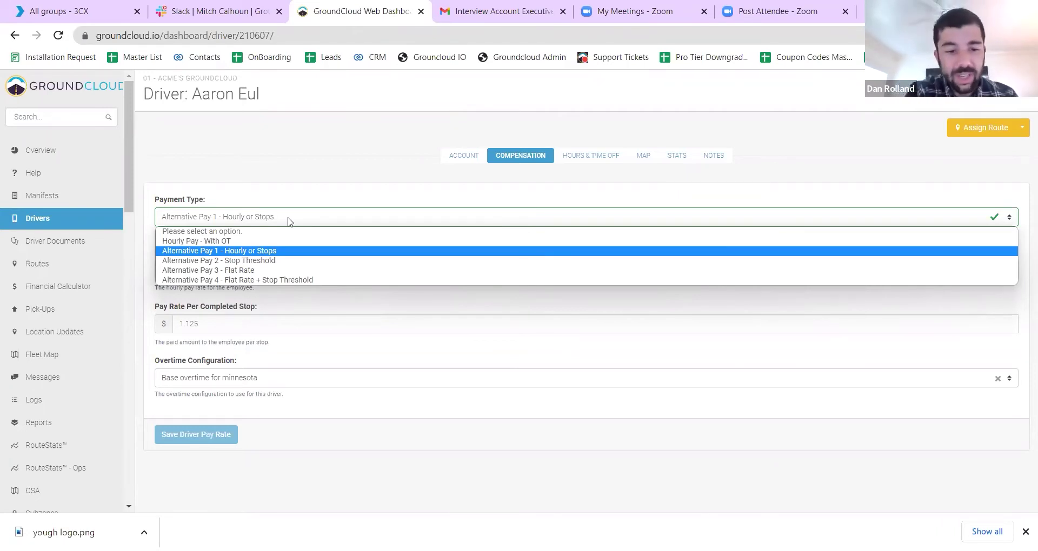
{"action": "left_click", "coordinate": [317, 451]}
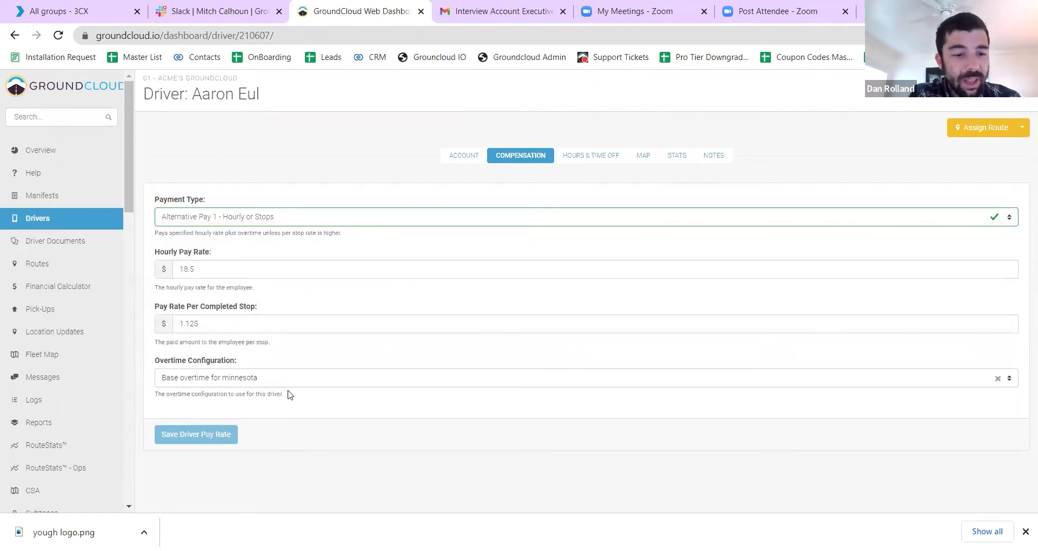
{"action": "left_click", "coordinate": [260, 380]}
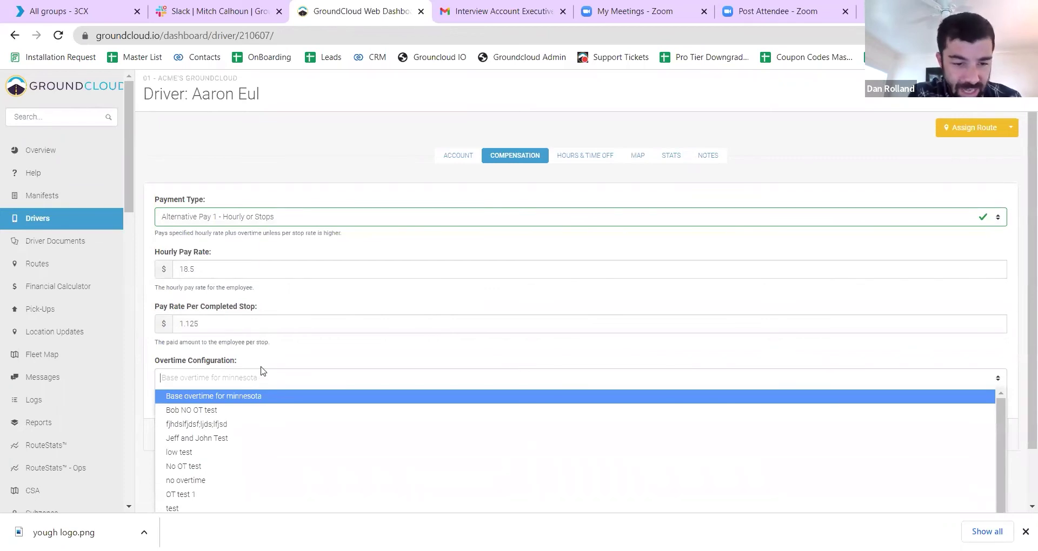
{"action": "left_click", "coordinate": [263, 372]}
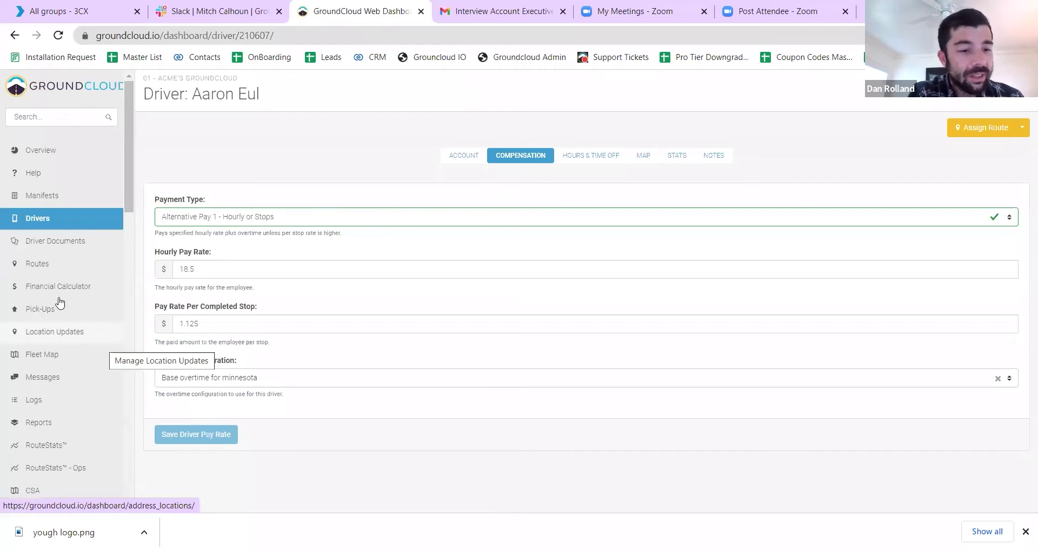
Step: Open the Payroll Automation report and examine the drivers' compensation types, hours, paid stops, rates and total compensation
{"action": "scroll", "coordinate": [59, 302], "scroll_direction": "down", "scroll_amount": 2}
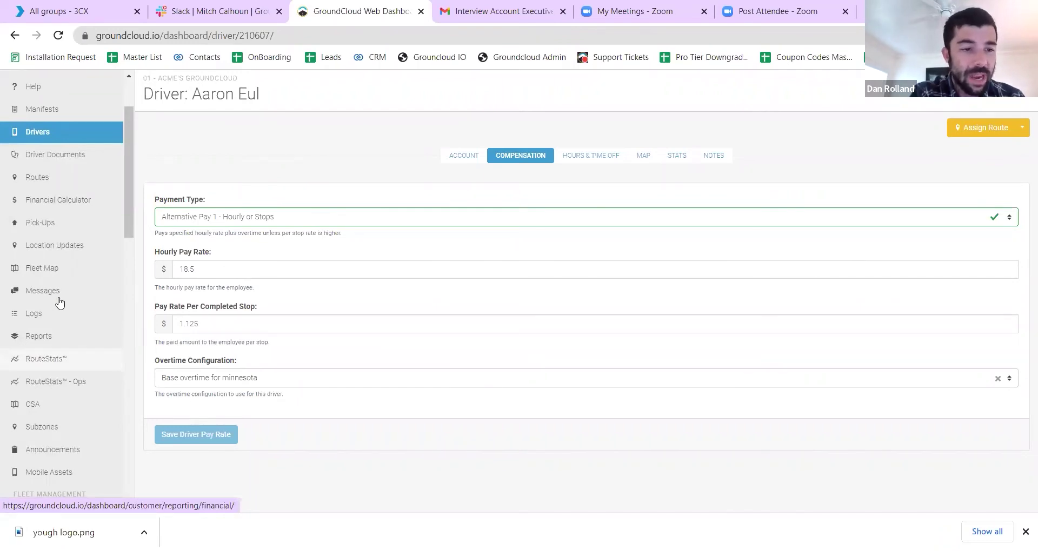
{"action": "scroll", "coordinate": [60, 303], "scroll_direction": "up", "scroll_amount": 1}
{"action": "scroll", "coordinate": [59, 303], "scroll_direction": "down", "scroll_amount": 5}
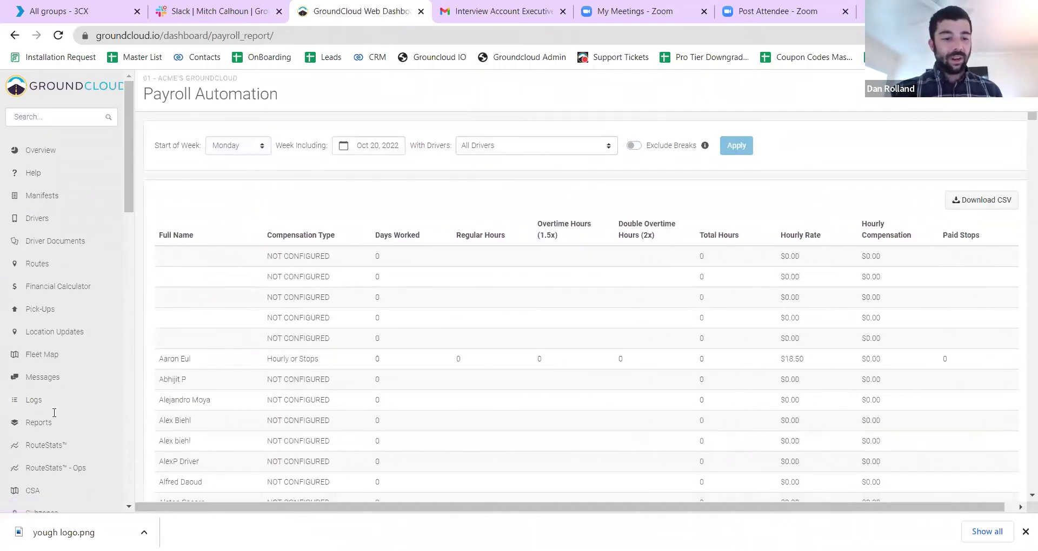
{"action": "scroll", "coordinate": [242, 345], "scroll_direction": "down", "scroll_amount": 5}
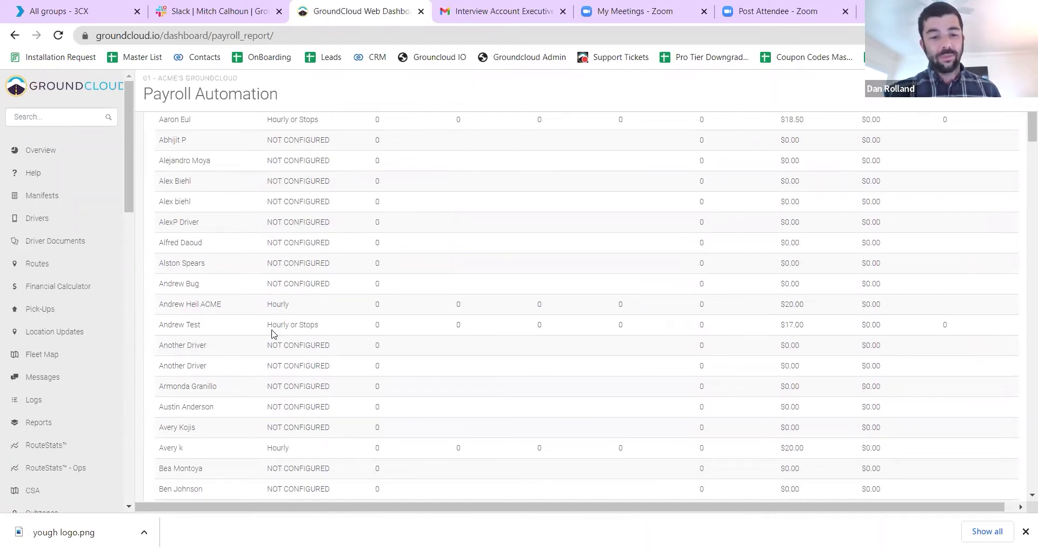
{"action": "scroll", "coordinate": [324, 303], "scroll_direction": "right", "scroll_amount": 2}
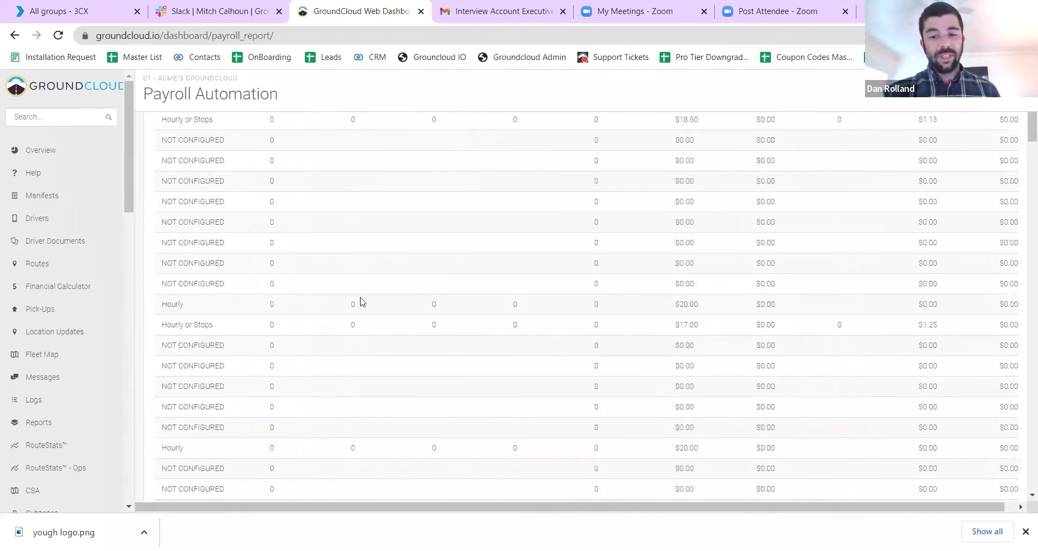
{"action": "scroll", "coordinate": [362, 299], "scroll_direction": "up", "scroll_amount": 5}
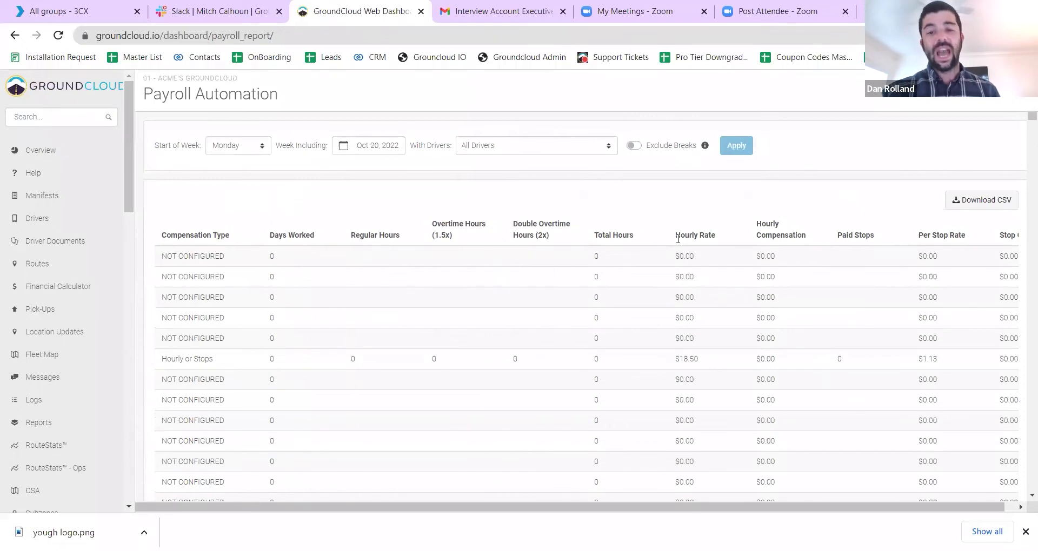
{"action": "scroll", "coordinate": [609, 238], "scroll_direction": "right", "scroll_amount": 2}
{"action": "scroll", "coordinate": [609, 238], "scroll_direction": "right", "scroll_amount": 3}
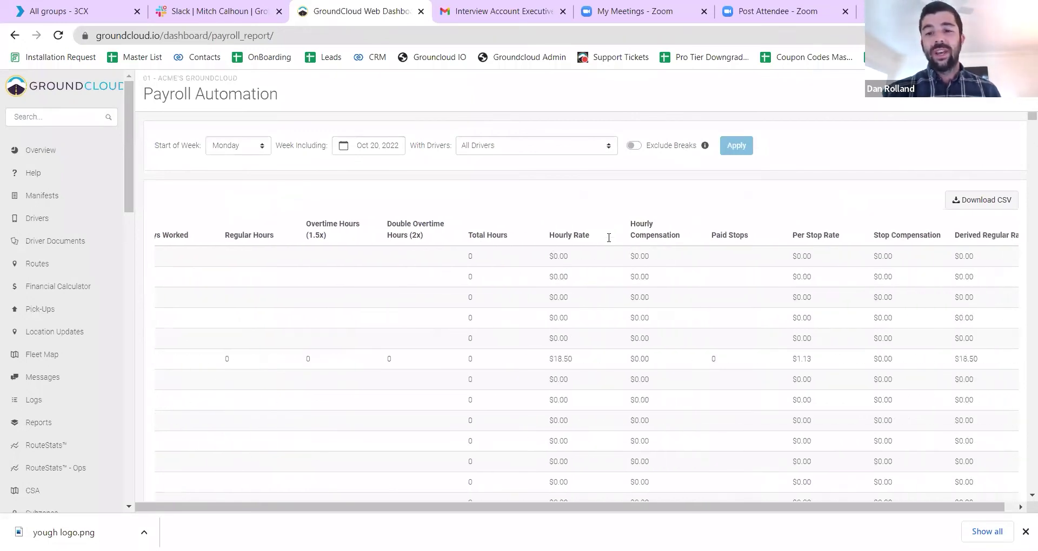
{"action": "scroll", "coordinate": [610, 238], "scroll_direction": "right", "scroll_amount": 1}
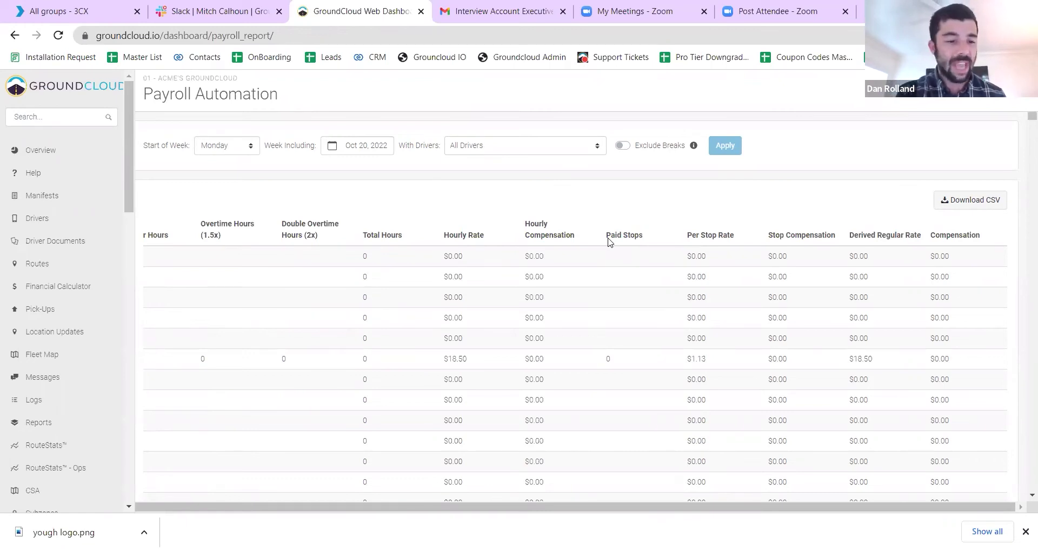
Step: Start a new overtime configuration and go through its name, daily, double daily and weekly threshold fields, leaving them blank
{"action": "scroll", "coordinate": [60, 381], "scroll_direction": "down", "scroll_amount": 5}
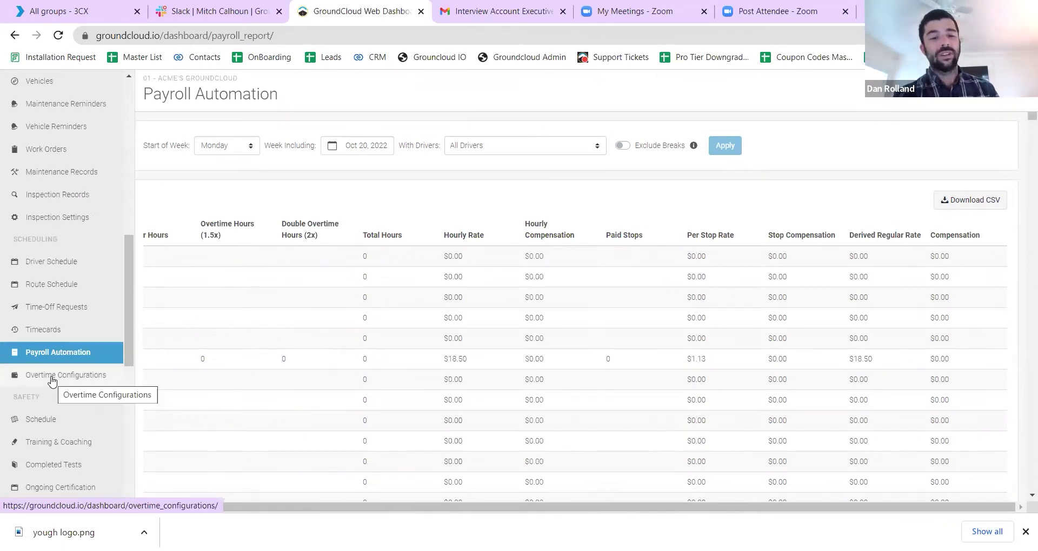
{"action": "left_click", "coordinate": [52, 378]}
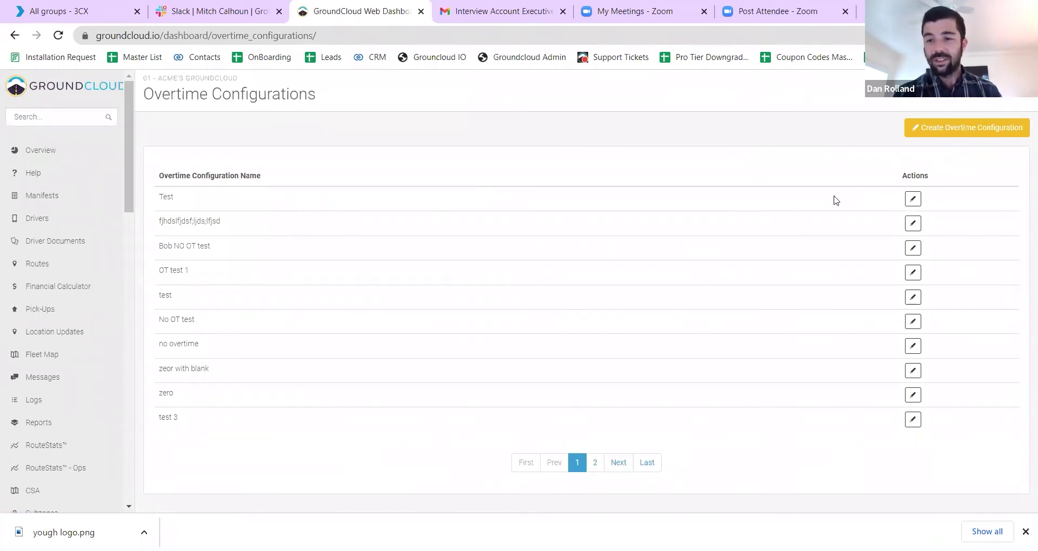
{"action": "left_click", "coordinate": [947, 130]}
{"action": "left_click", "coordinate": [395, 174]}
{"action": "left_click", "coordinate": [352, 230]}
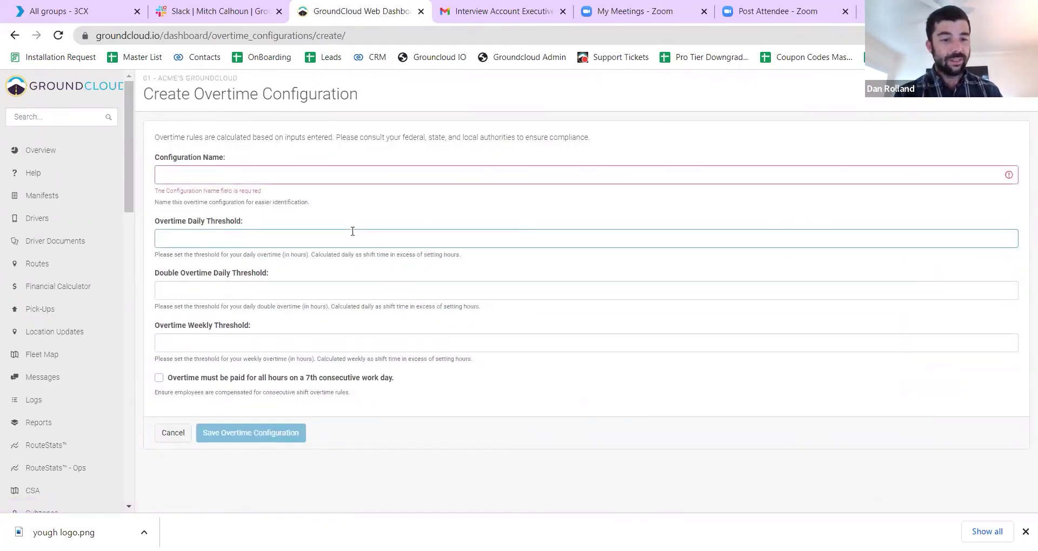
{"action": "left_click", "coordinate": [334, 291]}
{"action": "left_click", "coordinate": [302, 344]}
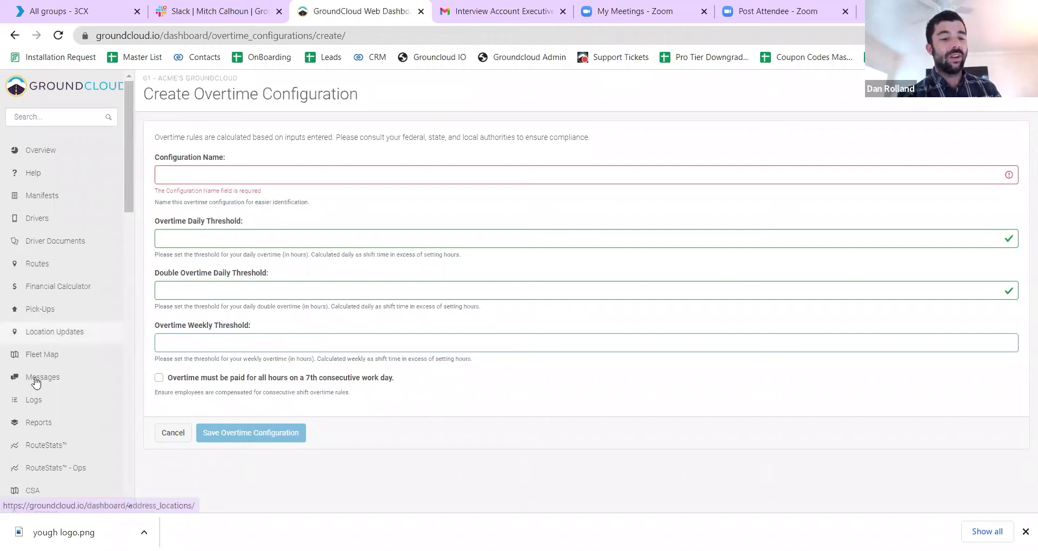
Step: Open RouteStats and review the Upload Validation of charge statement and WSW files per business and terminal
{"action": "left_click", "coordinate": [38, 297]}
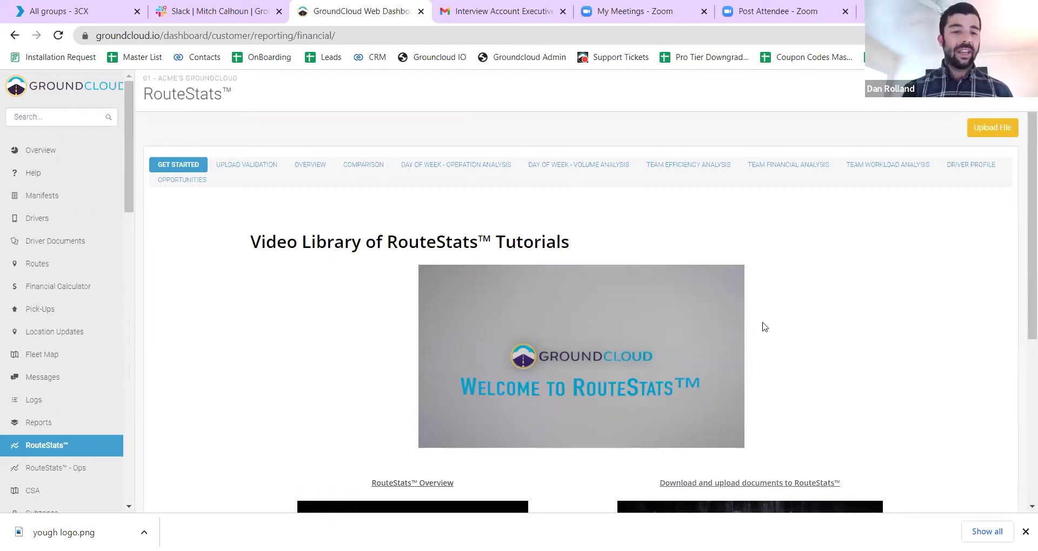
{"action": "left_click", "coordinate": [228, 169]}
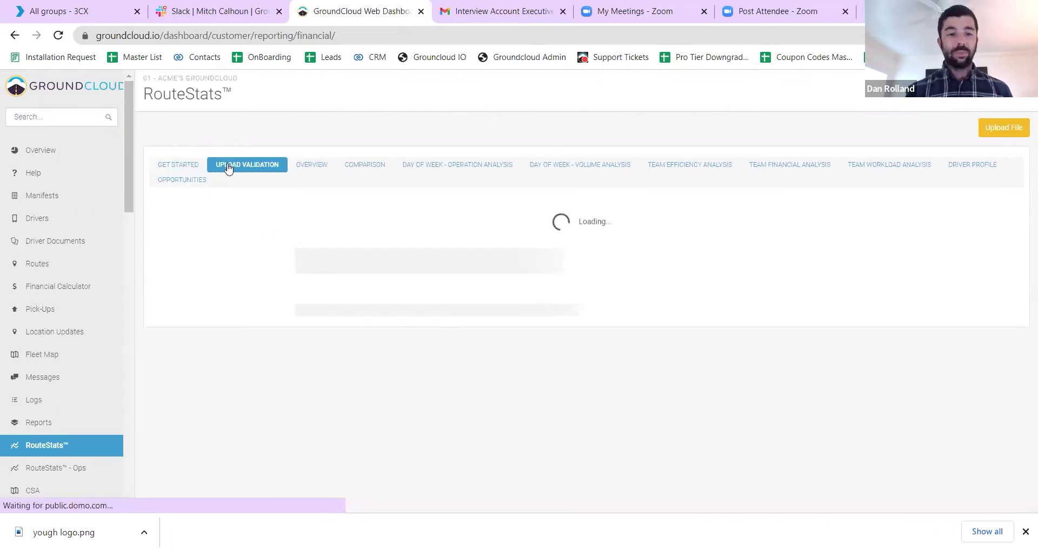
{"action": "left_click", "coordinate": [166, 171]}
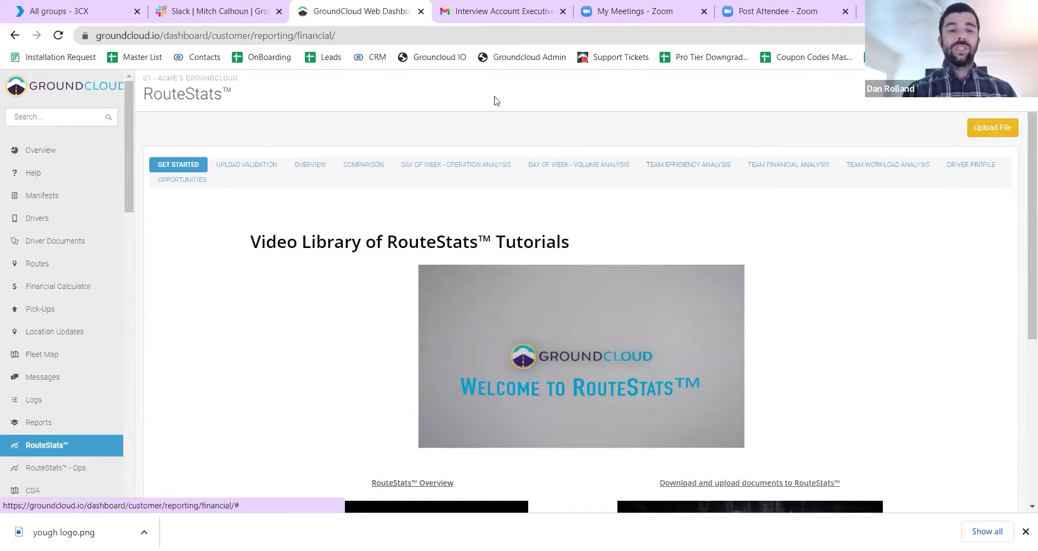
{"action": "left_click", "coordinate": [256, 172]}
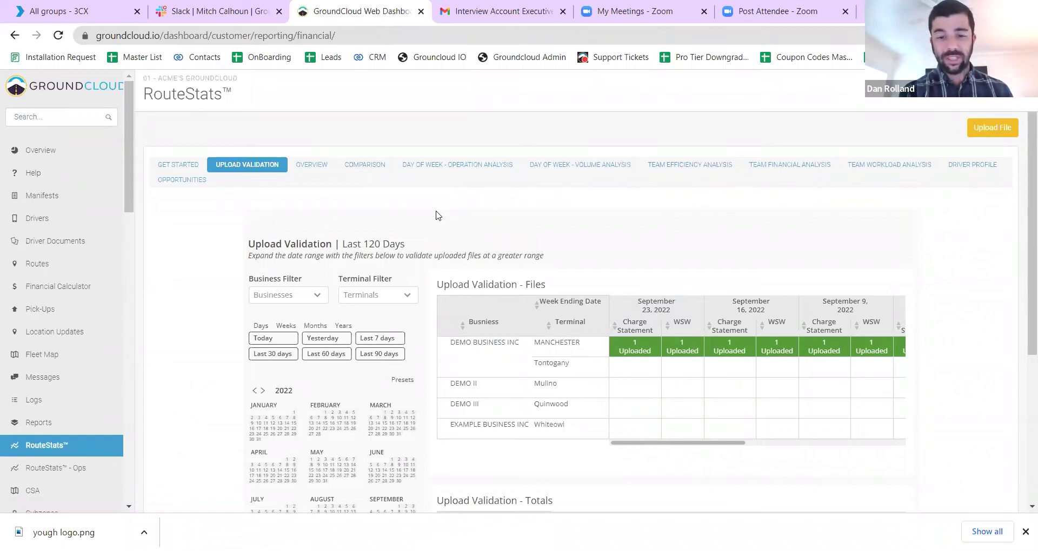
{"action": "scroll", "coordinate": [530, 369], "scroll_direction": "down", "scroll_amount": 1}
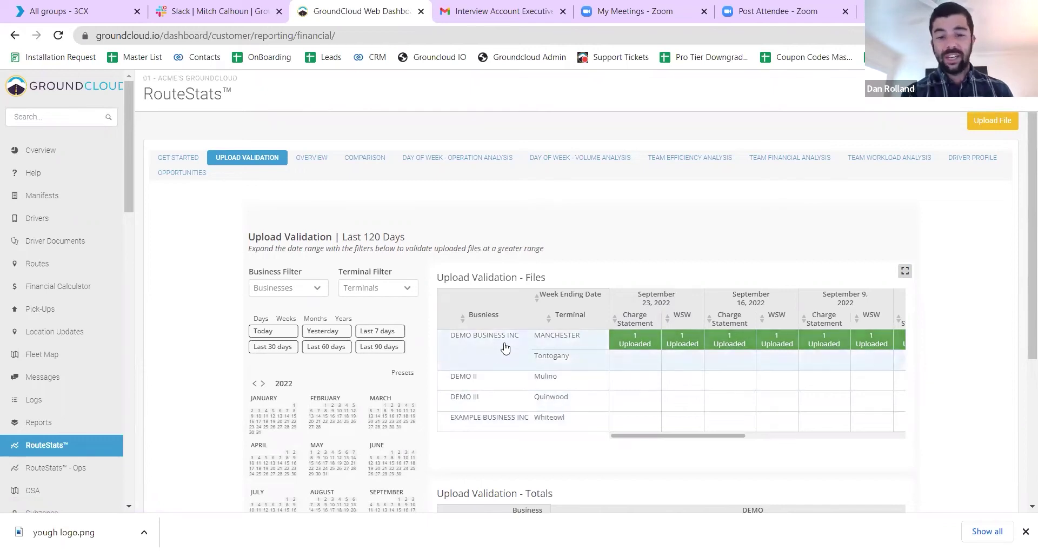
Step: View the RouteStats financial overview, including its revenue, operations and route average figures
{"action": "left_click", "coordinate": [318, 160]}
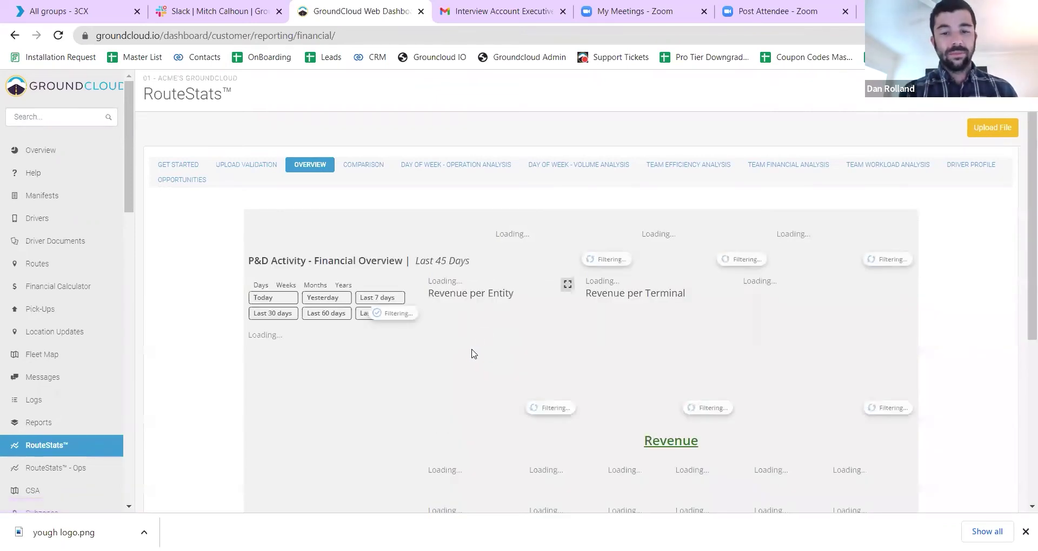
{"action": "scroll", "coordinate": [471, 354], "scroll_direction": "down", "scroll_amount": 1}
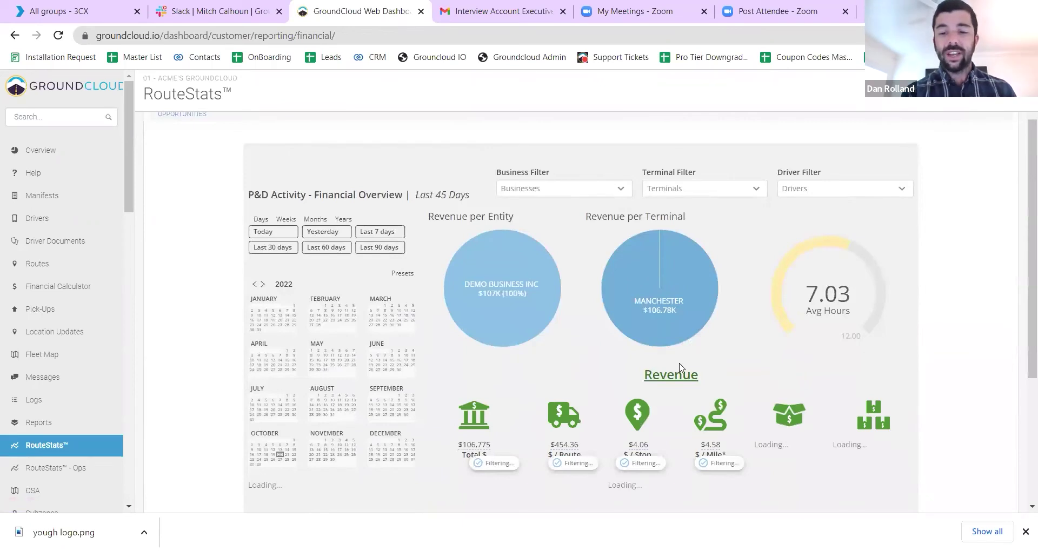
{"action": "scroll", "coordinate": [902, 441], "scroll_direction": "down", "scroll_amount": 3}
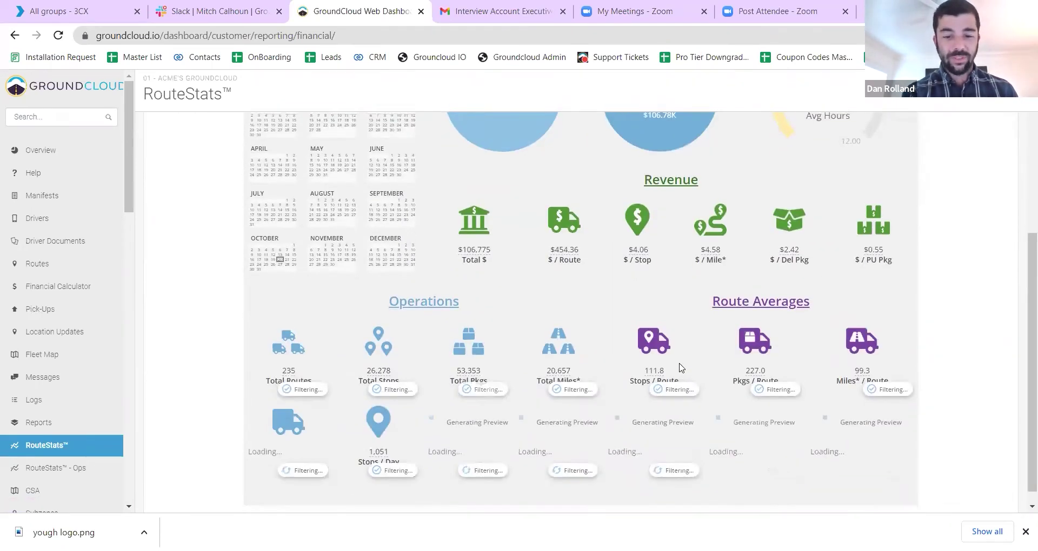
{"action": "scroll", "coordinate": [680, 368], "scroll_direction": "up", "scroll_amount": 4}
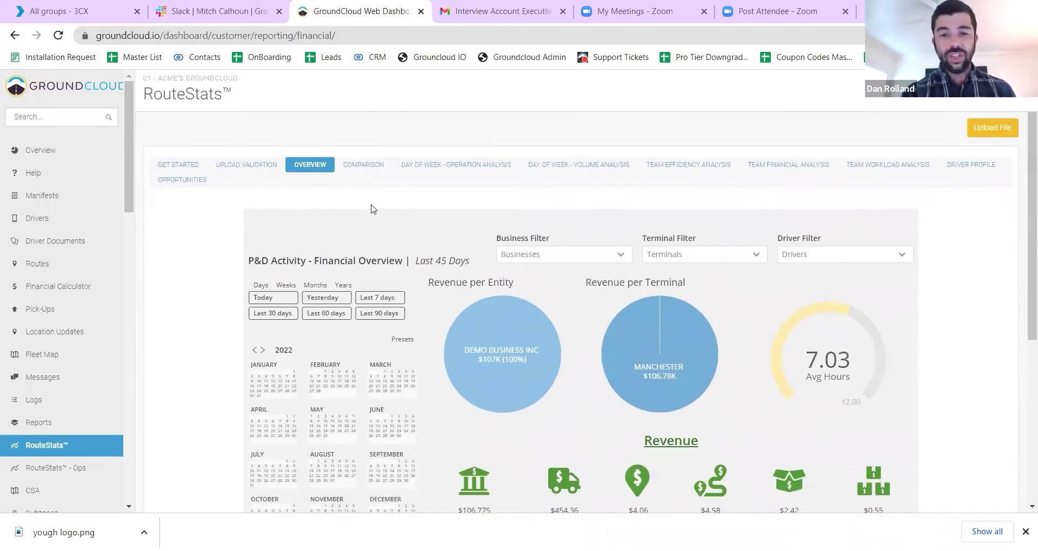
Step: Open the RouteStats Opportunities report and set its date range to the last 6 months
{"action": "left_click", "coordinate": [179, 181]}
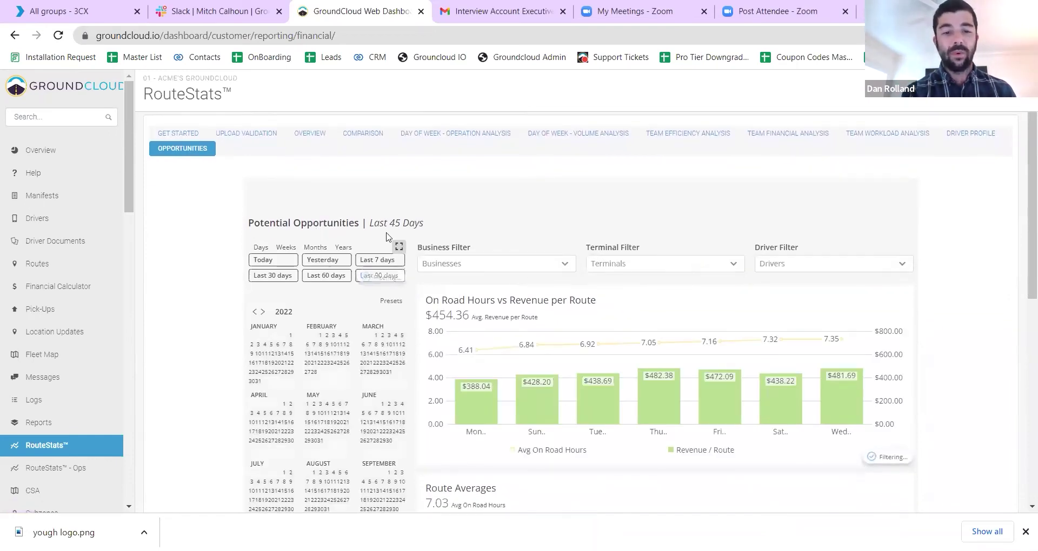
{"action": "scroll", "coordinate": [331, 225], "scroll_direction": "down", "scroll_amount": 1}
{"action": "scroll", "coordinate": [333, 224], "scroll_direction": "down", "scroll_amount": 1}
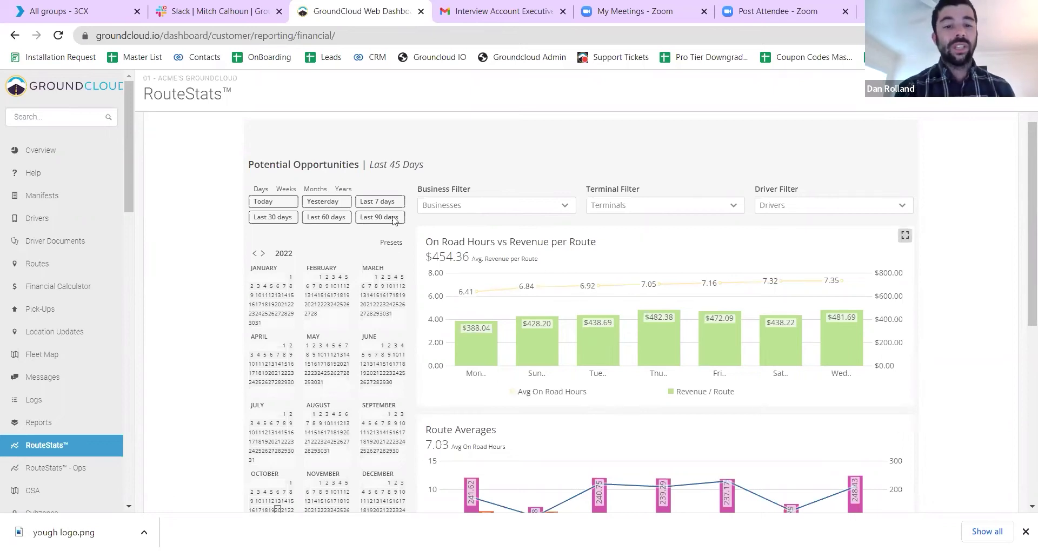
{"action": "left_click", "coordinate": [316, 191]}
{"action": "left_click", "coordinate": [335, 217]}
{"action": "left_click", "coordinate": [335, 217]}
{"action": "left_click", "coordinate": [283, 206]}
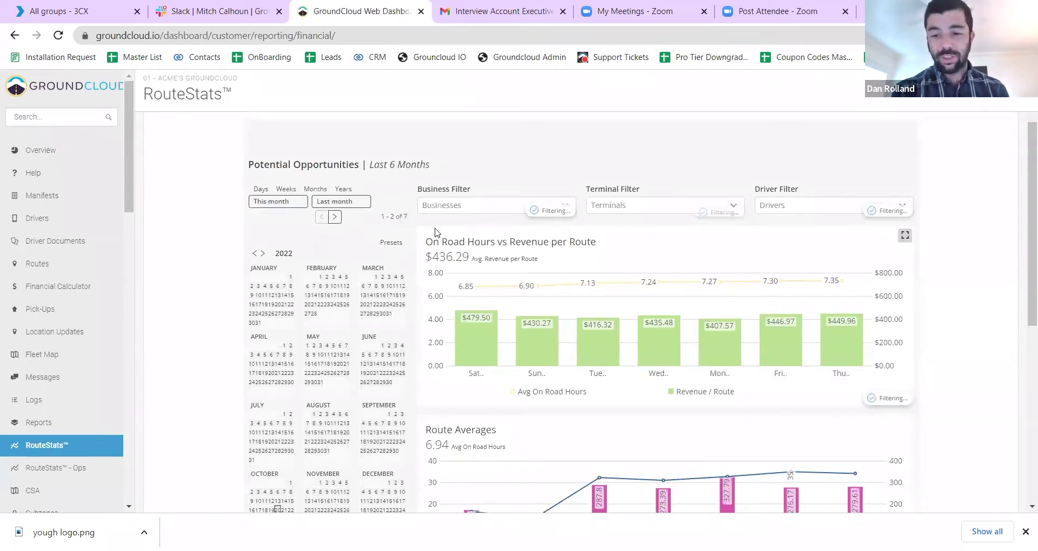
Step: Examine the On Road Hours vs Revenue per Route and Route Averages charts, down to the Potential Opportunities on-road hours comparison
{"action": "scroll", "coordinate": [436, 232], "scroll_direction": "down", "scroll_amount": 1}
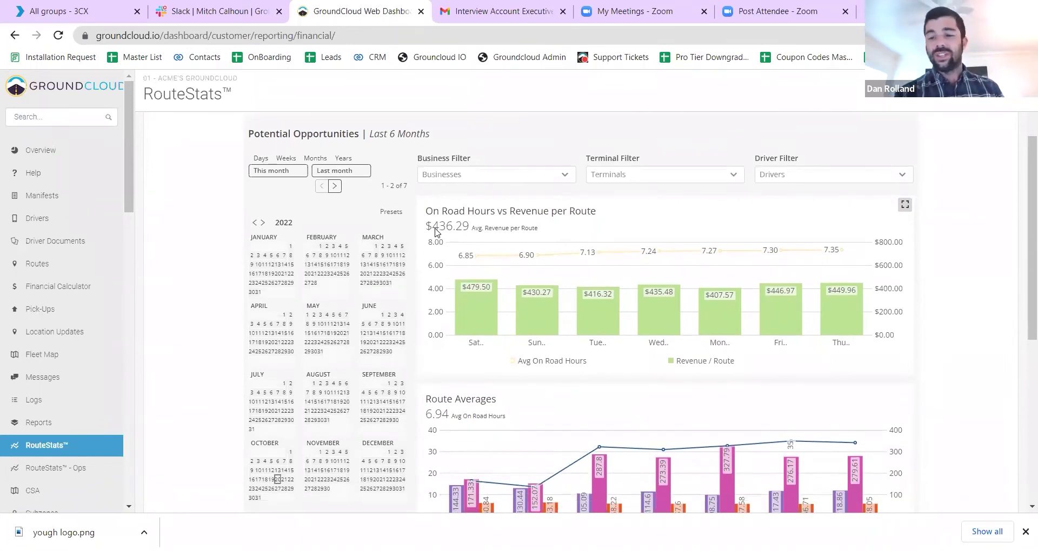
{"action": "scroll", "coordinate": [475, 279], "scroll_direction": "down", "scroll_amount": 1}
{"action": "mouse_move", "coordinate": [589, 297]}
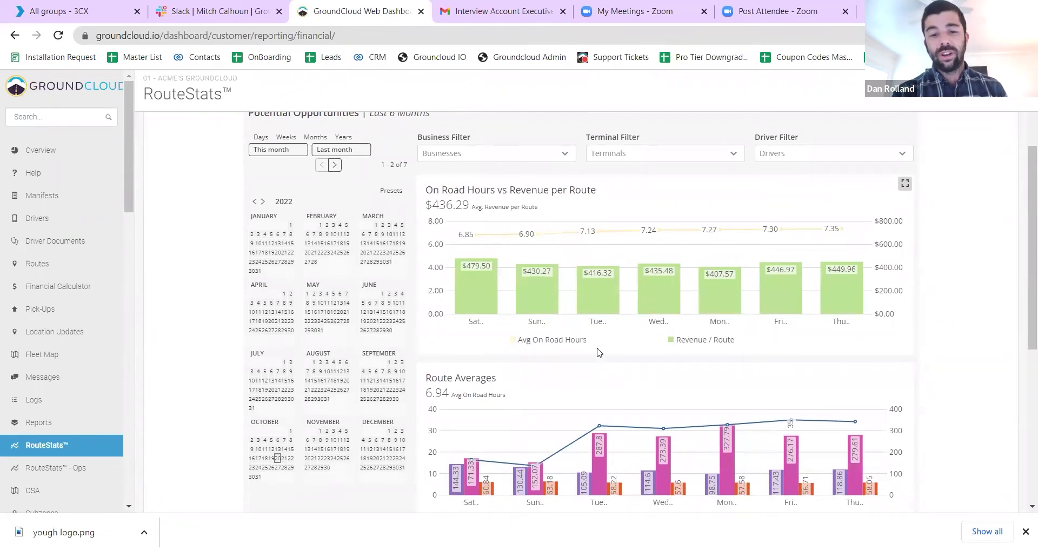
{"action": "scroll", "coordinate": [475, 350], "scroll_direction": "down", "scroll_amount": 5}
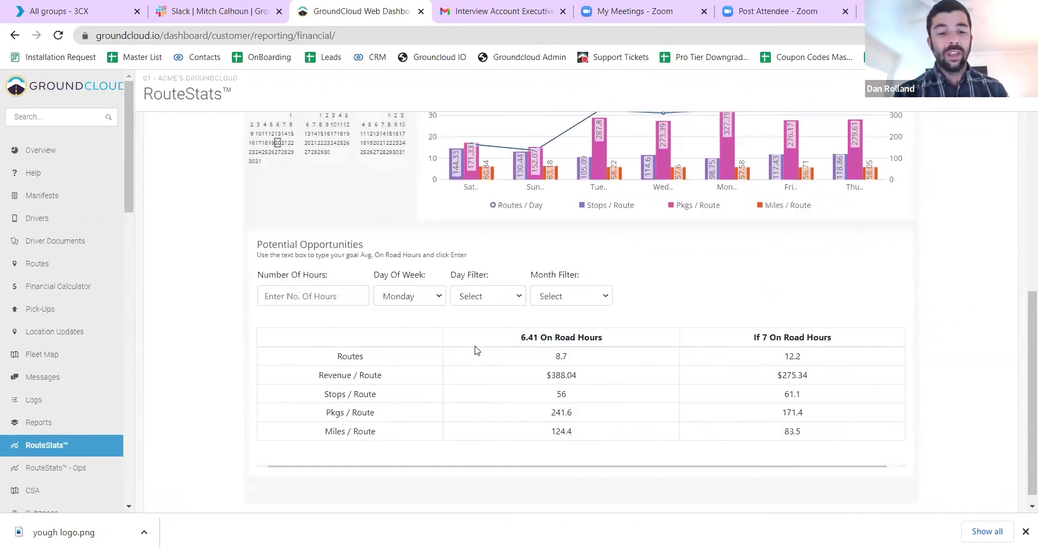
{"action": "scroll", "coordinate": [474, 350], "scroll_direction": "up", "scroll_amount": 7}
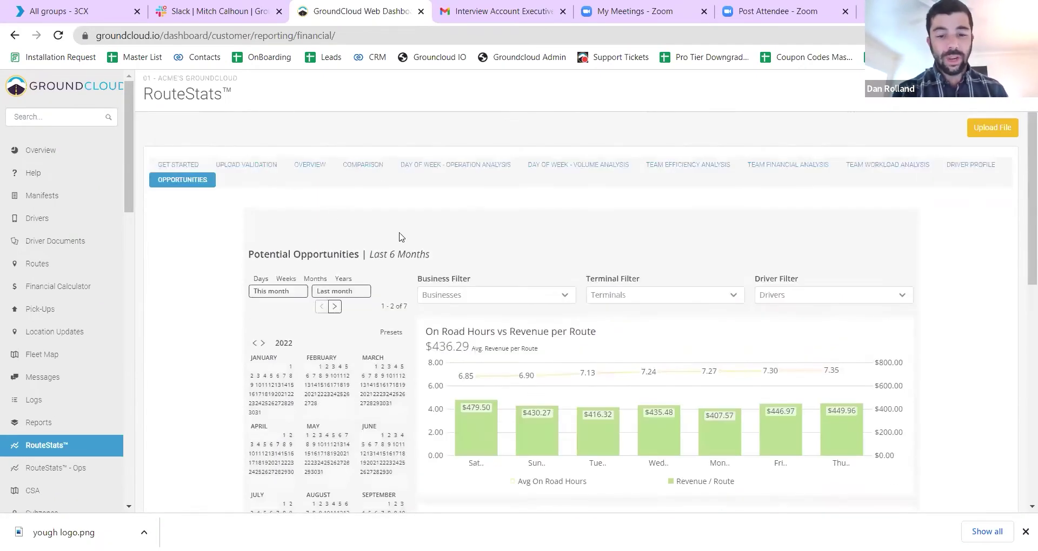
{"action": "scroll", "coordinate": [448, 270], "scroll_direction": "down", "scroll_amount": 5}
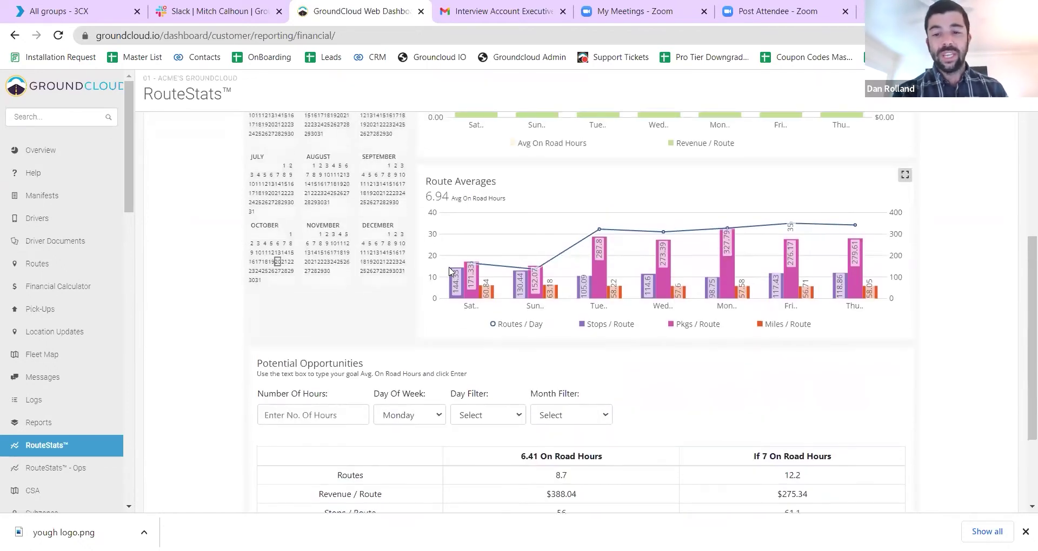
{"action": "scroll", "coordinate": [449, 270], "scroll_direction": "up", "scroll_amount": 2}
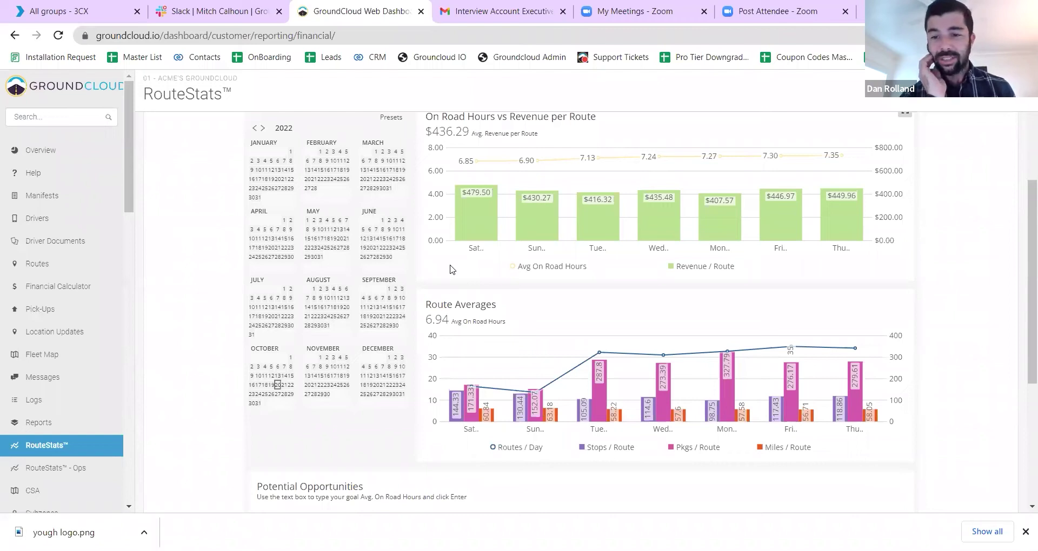
{"action": "scroll", "coordinate": [451, 269], "scroll_direction": "down", "scroll_amount": 4}
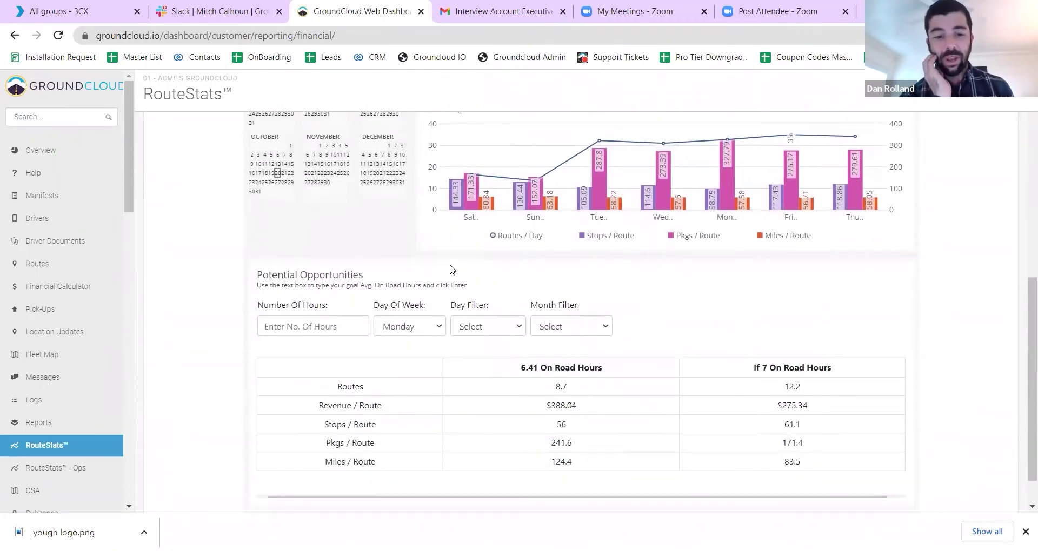
Step: Reapply the Last 6 months date range to the Opportunities report
{"action": "scroll", "coordinate": [451, 269], "scroll_direction": "up", "scroll_amount": 6}
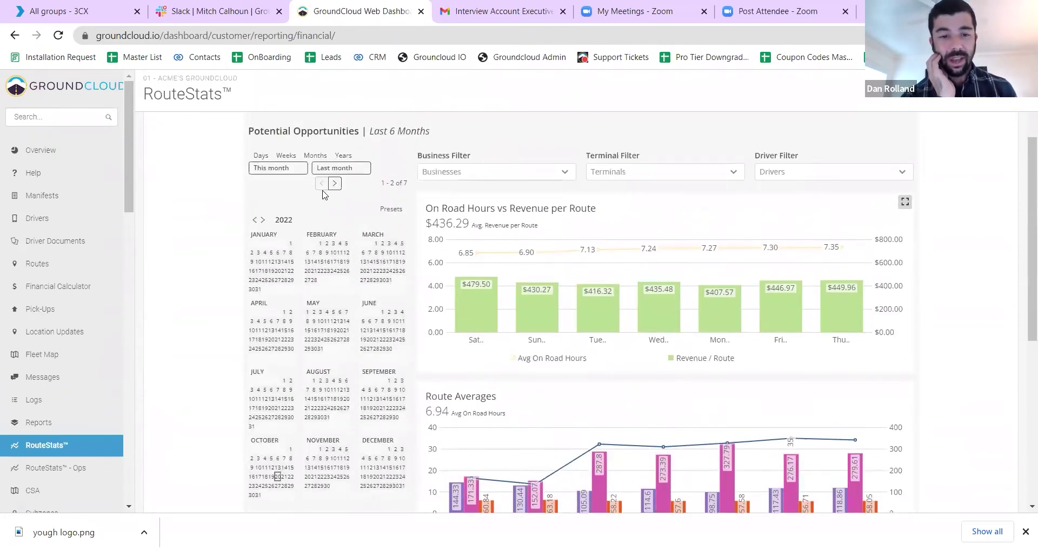
{"action": "left_click", "coordinate": [336, 183]}
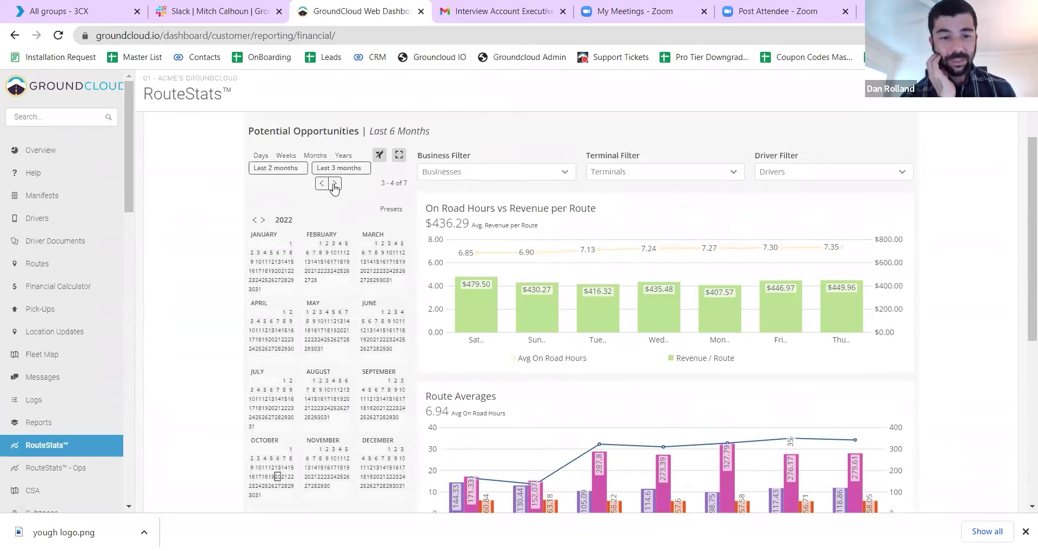
{"action": "left_click", "coordinate": [335, 184]}
{"action": "left_click", "coordinate": [276, 173]}
{"action": "left_click", "coordinate": [276, 173]}
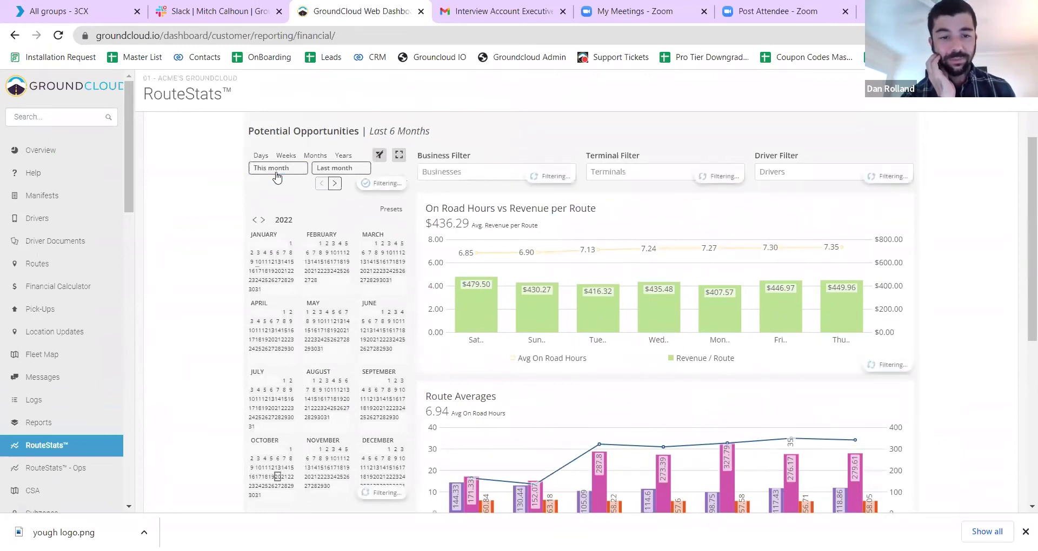
{"action": "left_click", "coordinate": [335, 184]}
{"action": "left_click", "coordinate": [335, 184]}
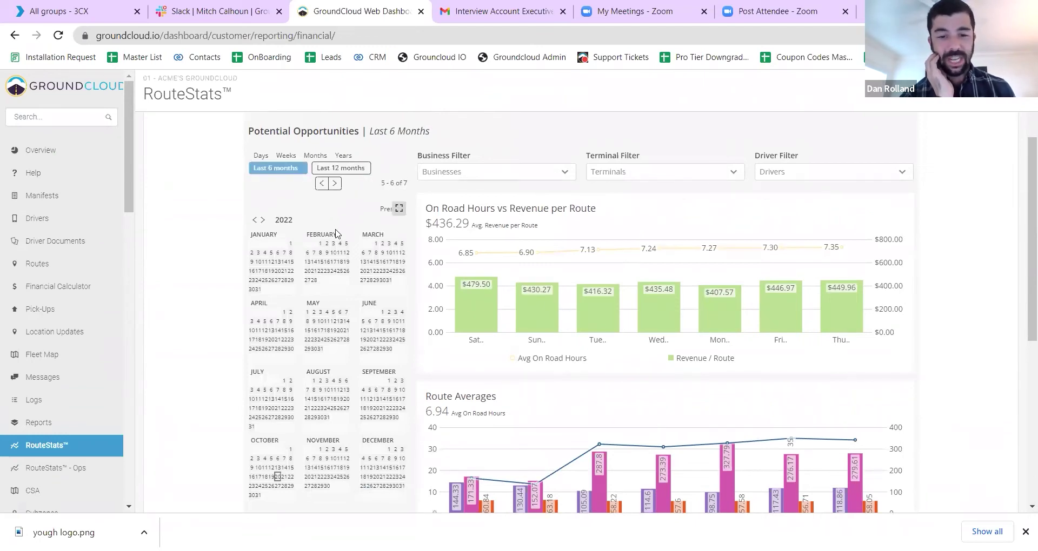
Step: Set the Potential Opportunities month filter to Last 6 Months and the number of hours to 7.5
{"action": "scroll", "coordinate": [336, 234], "scroll_direction": "down", "scroll_amount": 6}
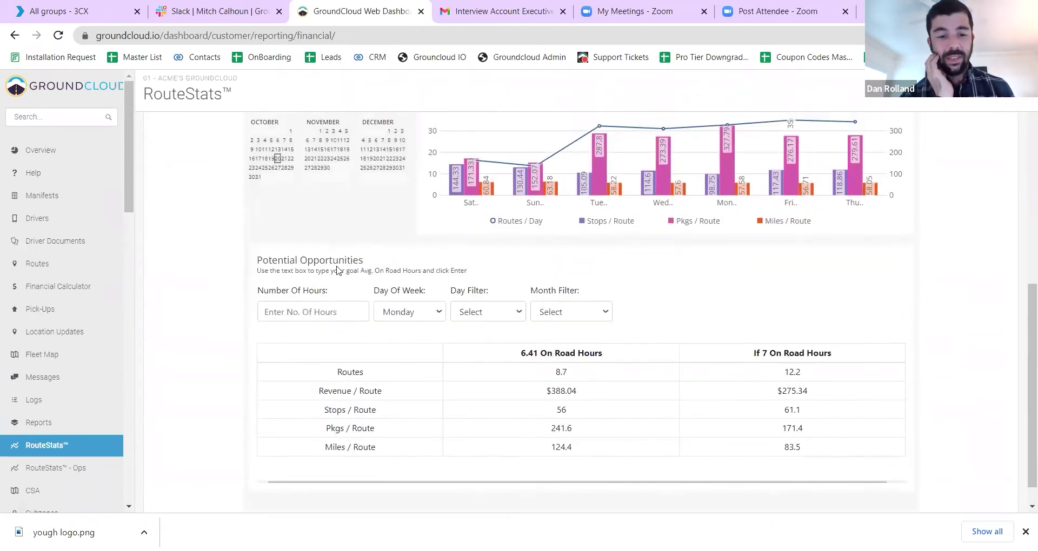
{"action": "left_click", "coordinate": [540, 313]}
{"action": "left_click", "coordinate": [560, 364]}
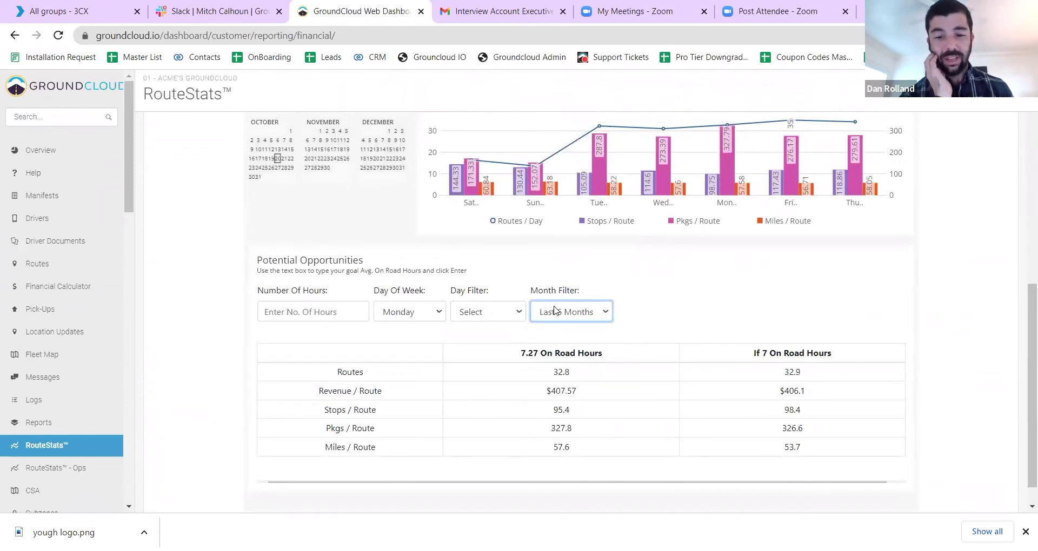
{"action": "left_click", "coordinate": [289, 316]}
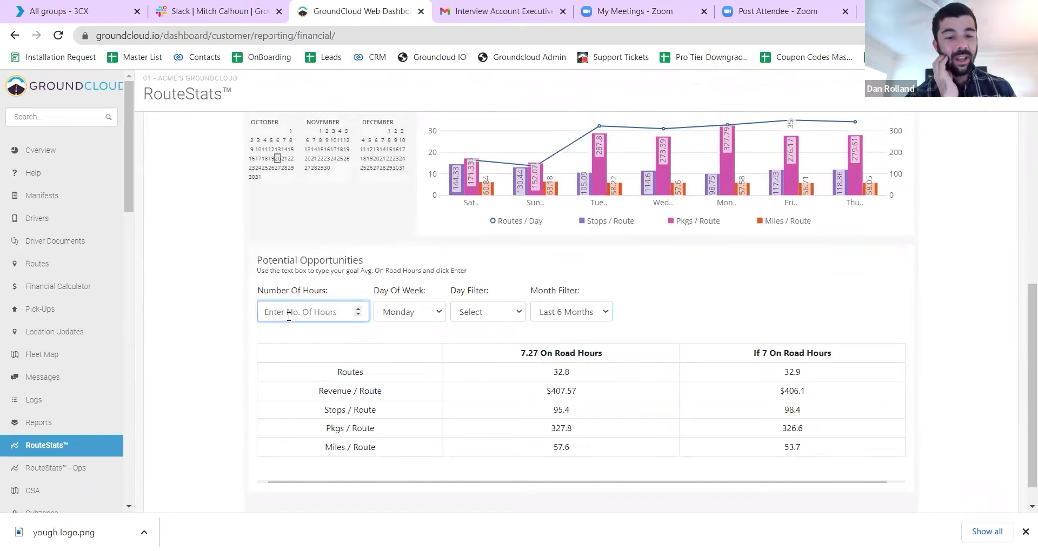
{"action": "type", "text": "7.5"}
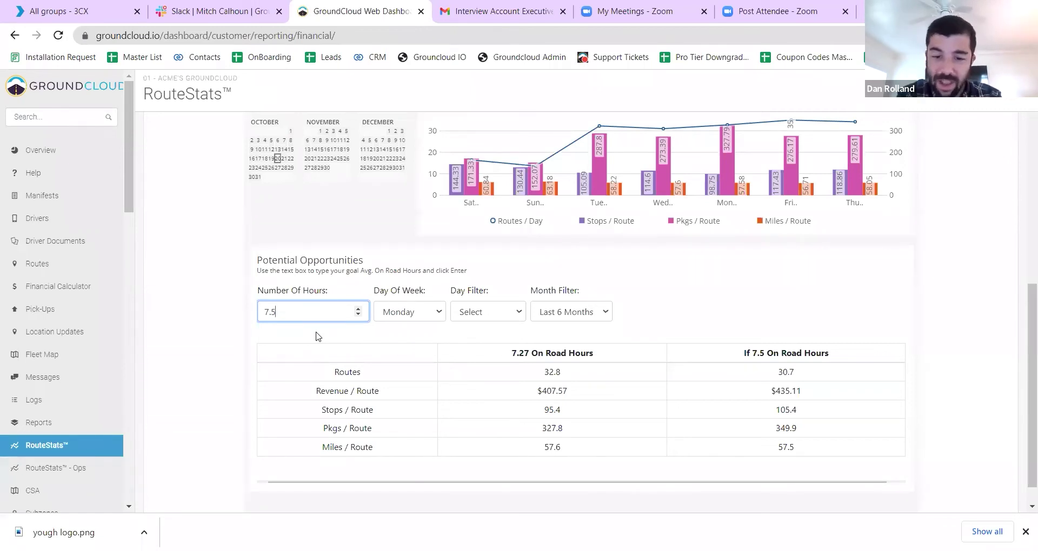
Step: Compare Monday's route count and revenue per route between the current average and the 7.5 on-road hours scenario
{"action": "double_click", "coordinate": [549, 392]}
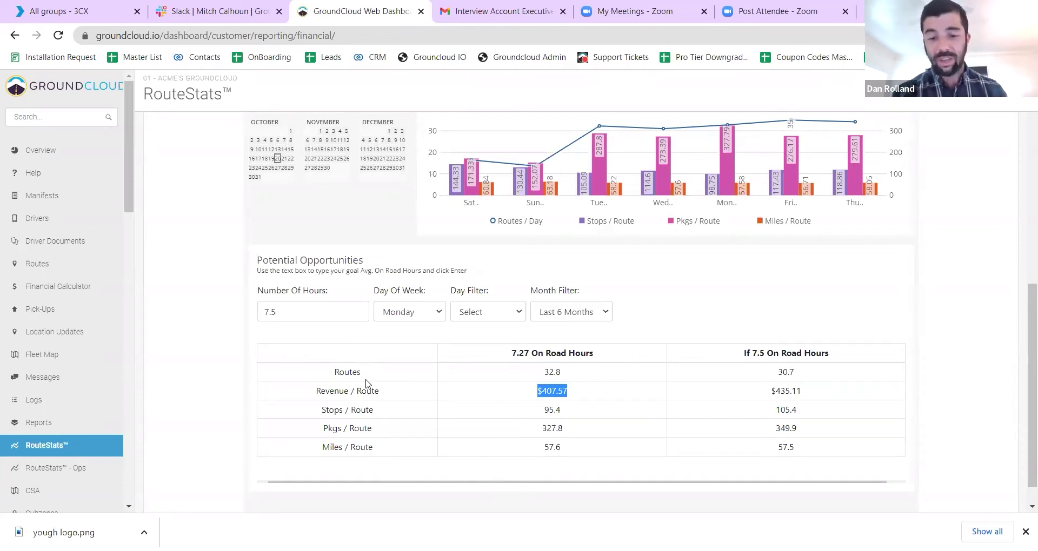
{"action": "double_click", "coordinate": [782, 373]}
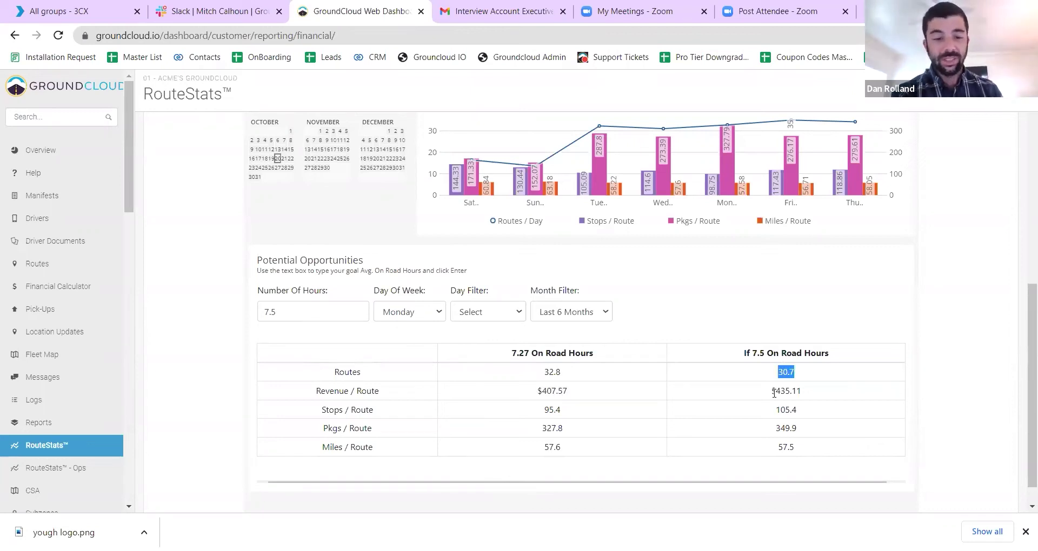
{"action": "double_click", "coordinate": [778, 391]}
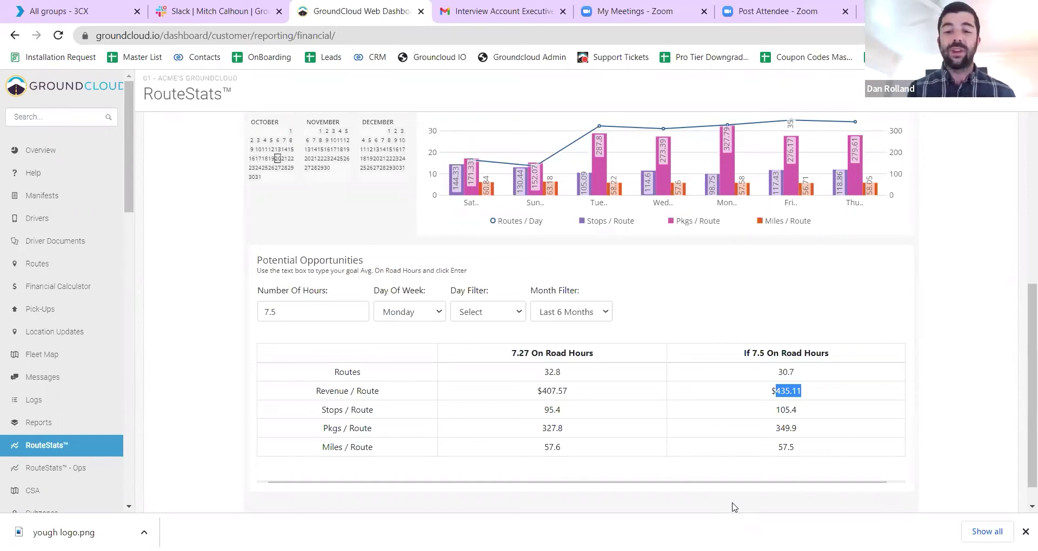
Step: Switch the Potential Opportunities day of week to Wednesday for comparison, and finally to Friday
{"action": "left_click", "coordinate": [408, 312]}
{"action": "left_click", "coordinate": [409, 352]}
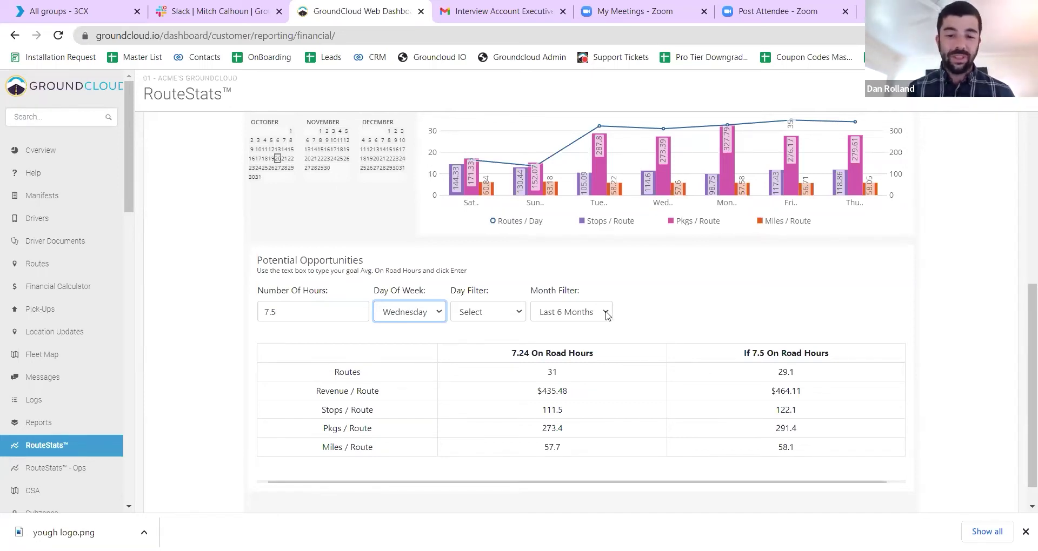
{"action": "mouse_move", "coordinate": [626, 170]}
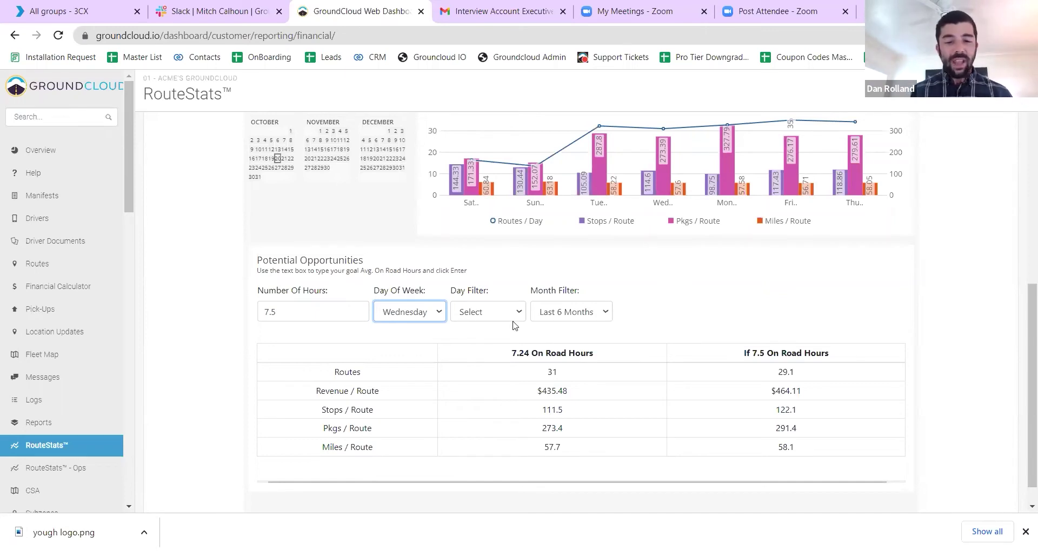
{"action": "left_click", "coordinate": [416, 313]}
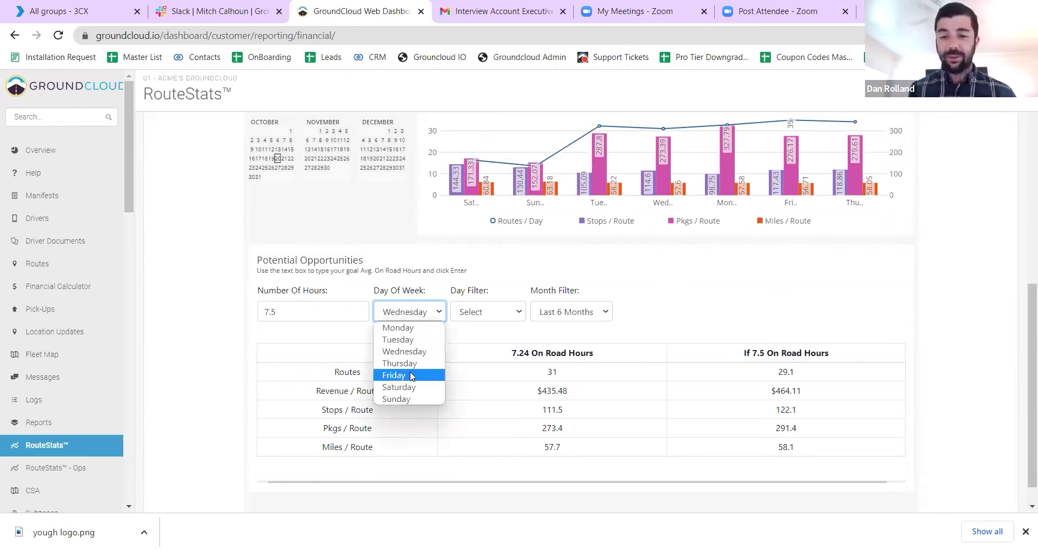
{"action": "left_click", "coordinate": [411, 375]}
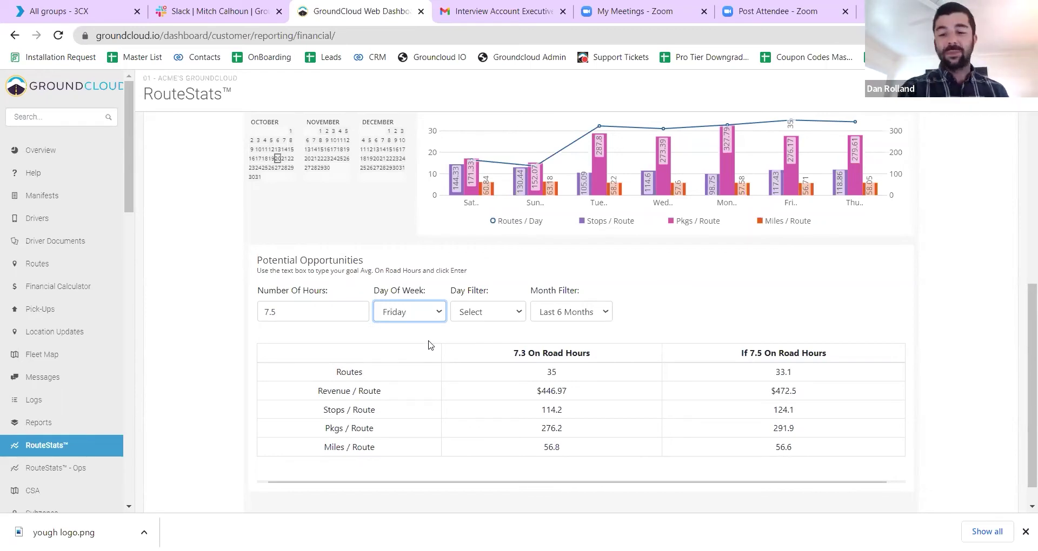
Step: Review the Opportunities report from its date range and charts down to the Friday on-road hours comparison and its instructions
{"action": "scroll", "coordinate": [654, 318], "scroll_direction": "up", "scroll_amount": 1}
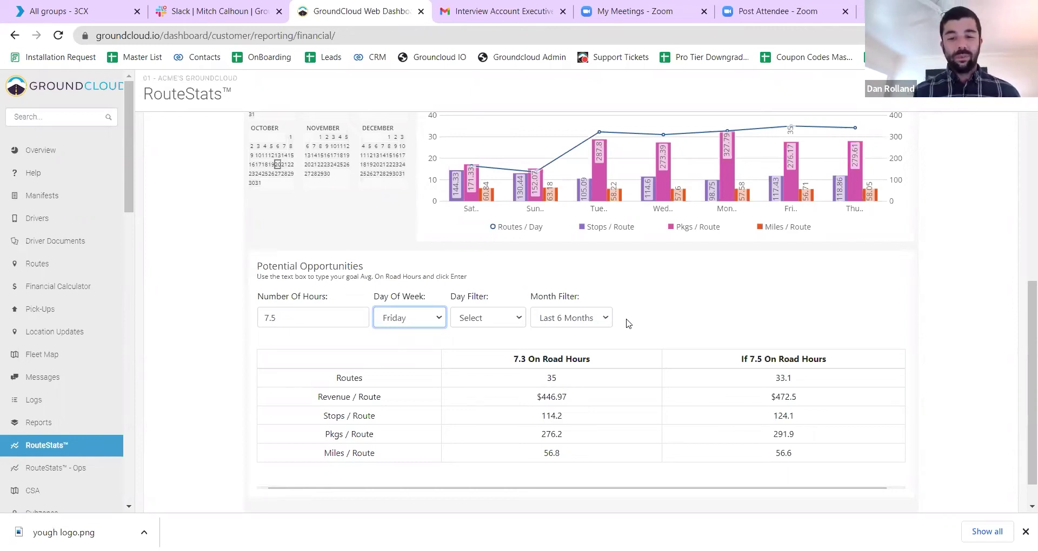
{"action": "scroll", "coordinate": [627, 323], "scroll_direction": "up", "scroll_amount": 5}
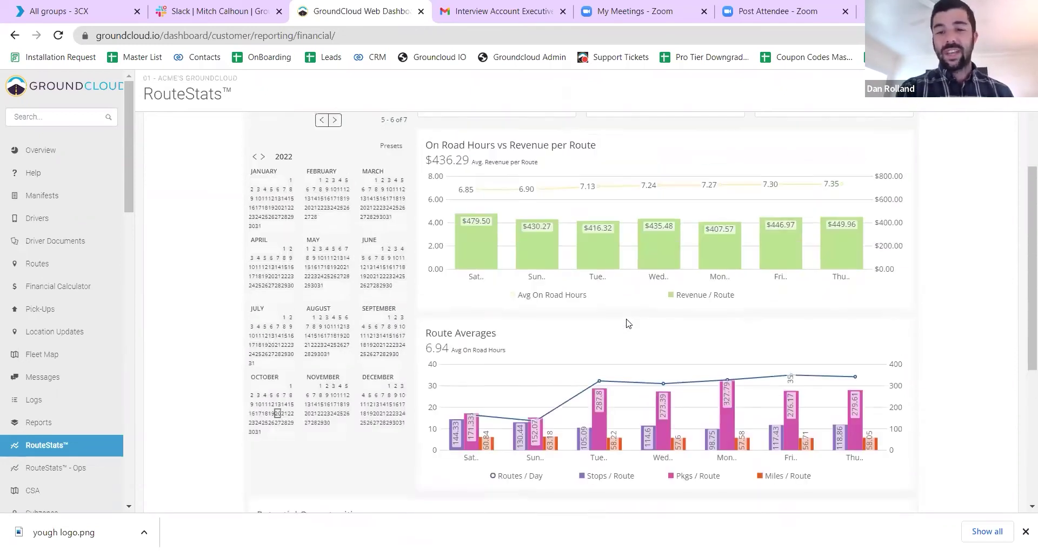
{"action": "scroll", "coordinate": [627, 323], "scroll_direction": "up", "scroll_amount": 2}
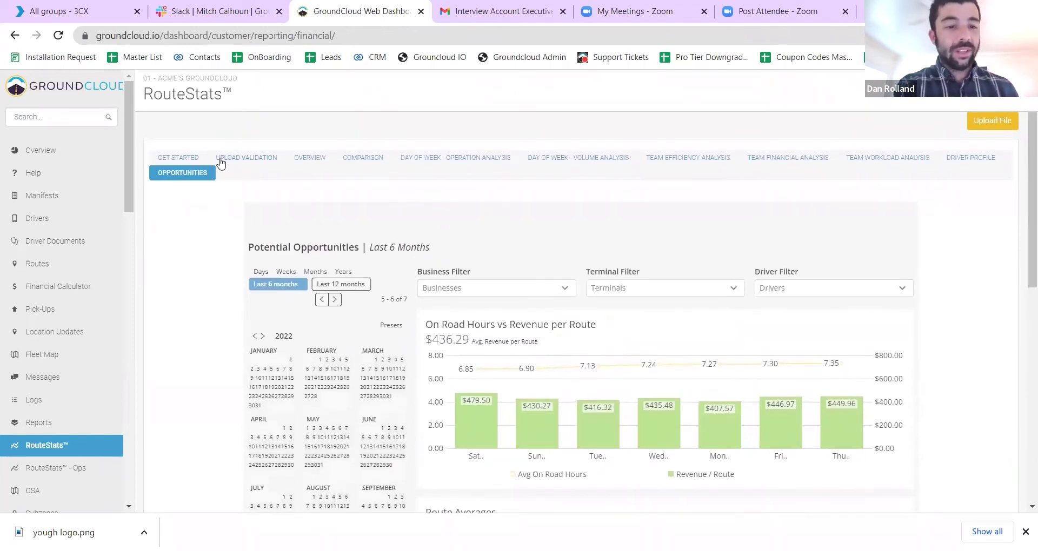
{"action": "scroll", "coordinate": [537, 404], "scroll_direction": "down", "scroll_amount": 5}
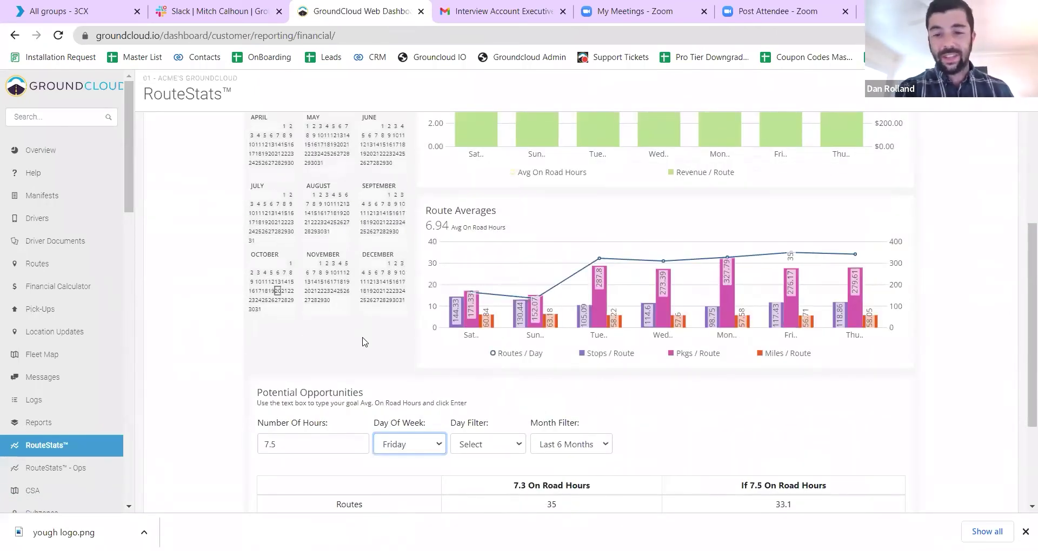
{"action": "scroll", "coordinate": [362, 342], "scroll_direction": "down", "scroll_amount": 1}
{"action": "scroll", "coordinate": [362, 341], "scroll_direction": "up", "scroll_amount": 3}
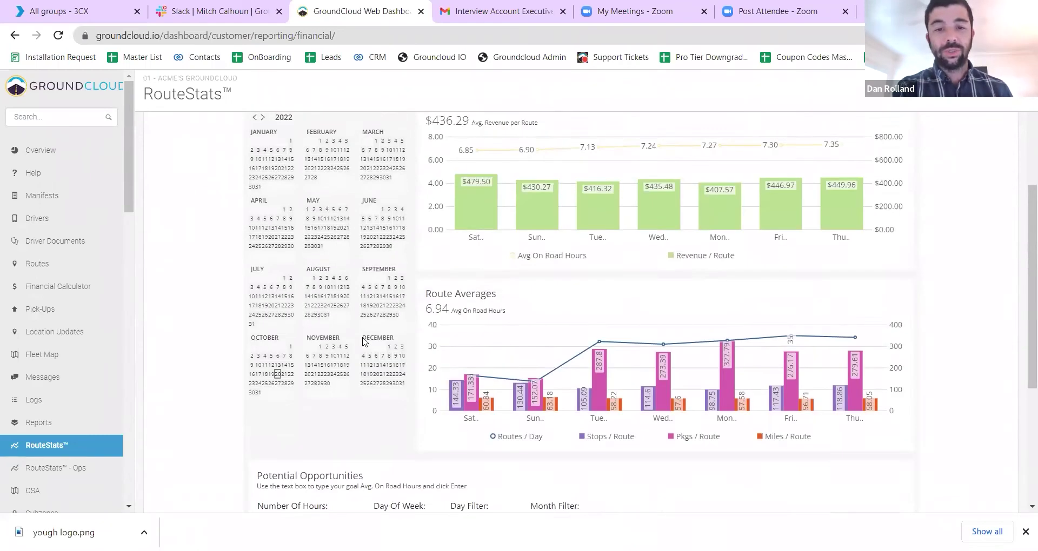
{"action": "scroll", "coordinate": [363, 342], "scroll_direction": "up", "scroll_amount": 3}
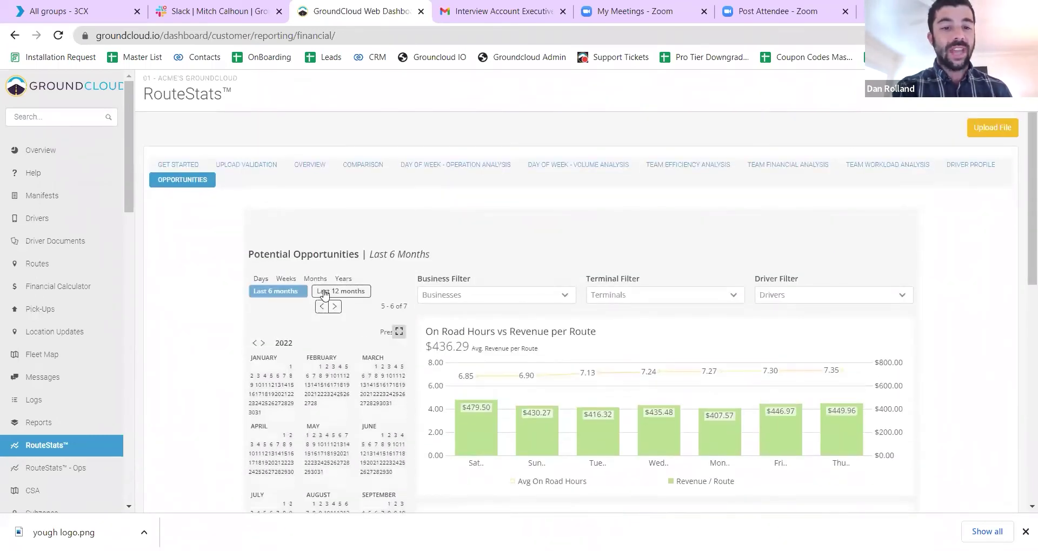
{"action": "scroll", "coordinate": [421, 257], "scroll_direction": "down", "scroll_amount": 5}
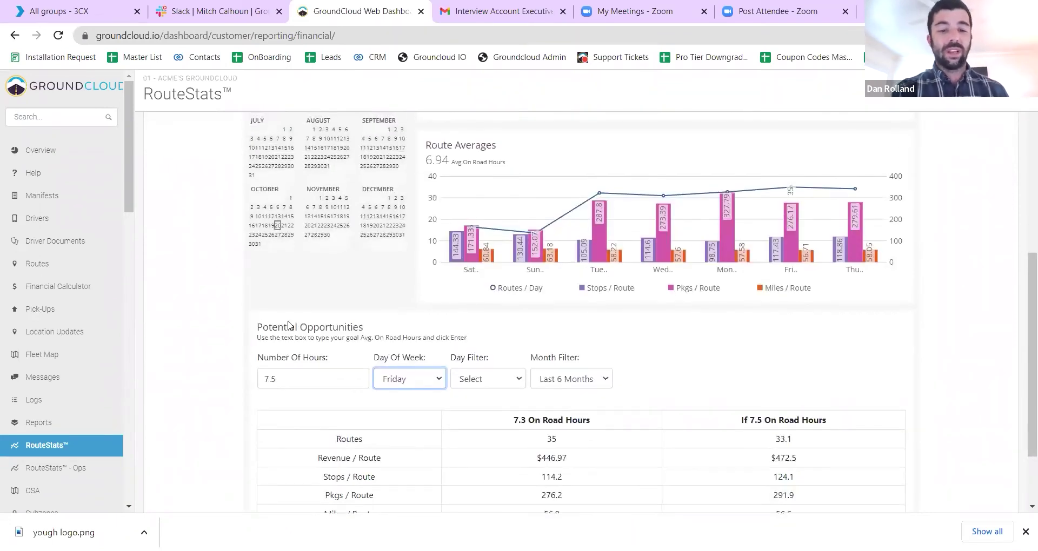
{"action": "scroll", "coordinate": [426, 337], "scroll_direction": "down", "scroll_amount": 1}
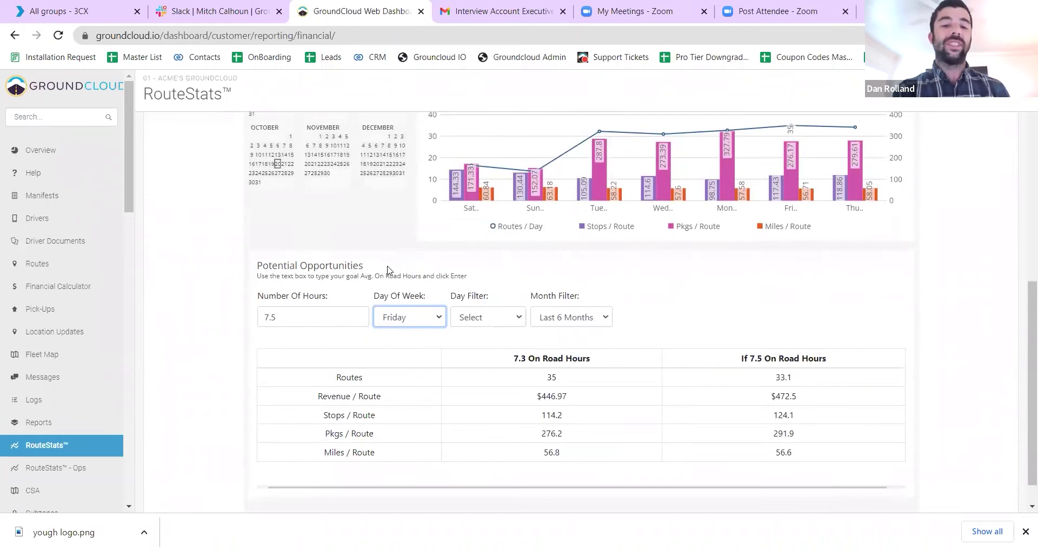
{"action": "left_click", "coordinate": [438, 286]}
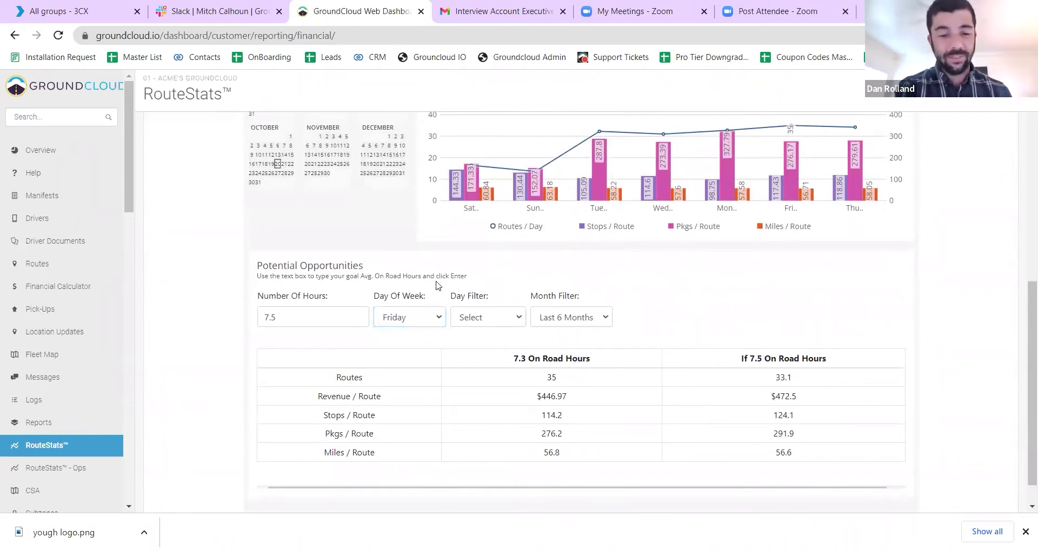
{"action": "left_click_drag", "start_coordinate": [438, 286], "coordinate": [577, 320]}
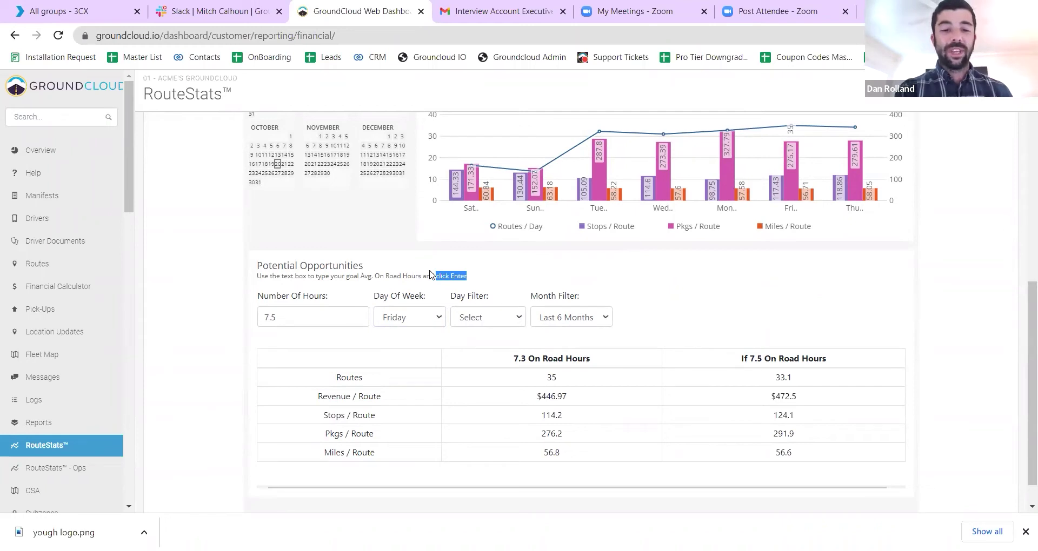
Step: Open the RouteStats Overview report and set its date range to the last 6 months
{"action": "scroll", "coordinate": [430, 274], "scroll_direction": "up", "scroll_amount": 7}
{"action": "left_click", "coordinate": [301, 169]}
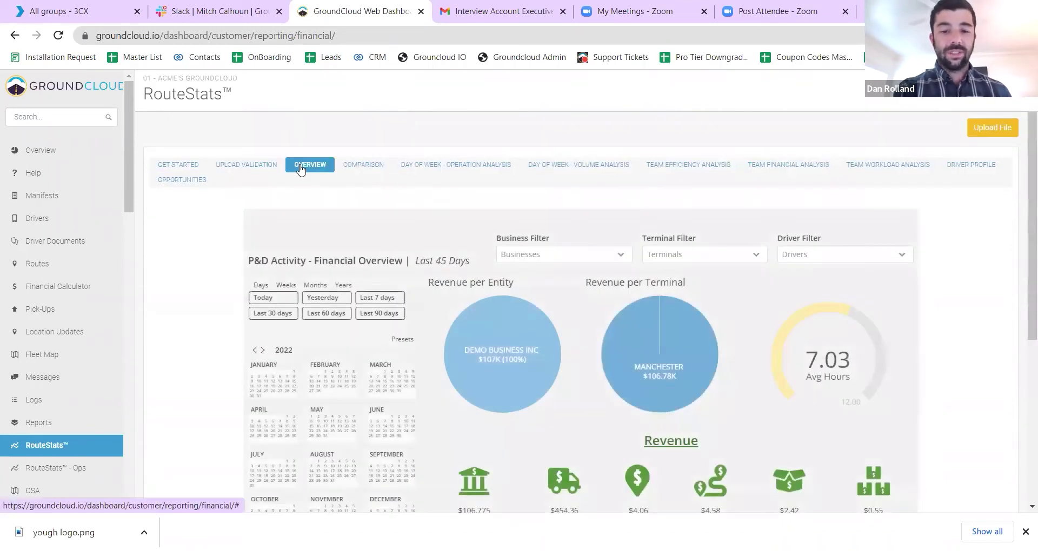
{"action": "scroll", "coordinate": [346, 265], "scroll_direction": "down", "scroll_amount": 1}
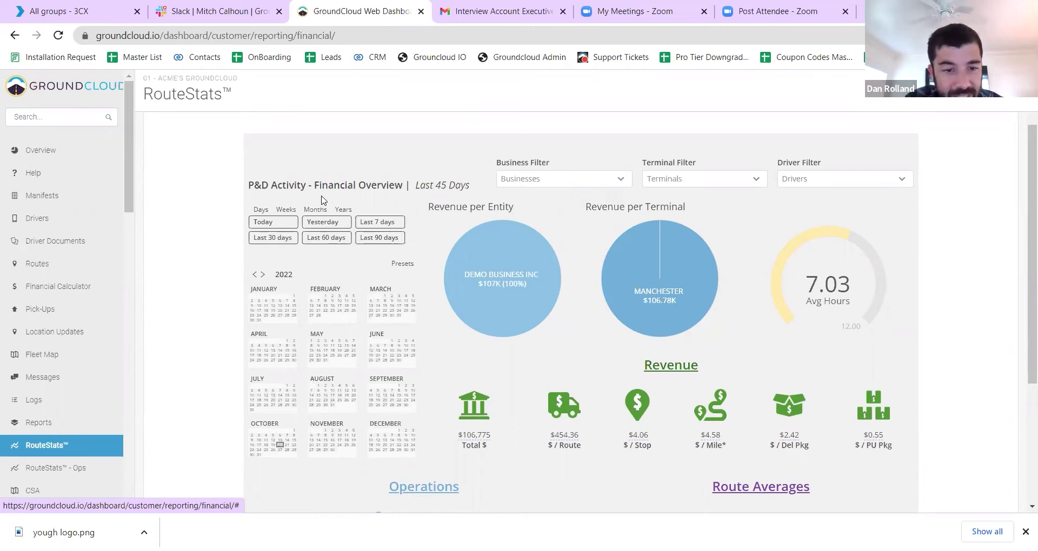
{"action": "left_click", "coordinate": [317, 212]}
{"action": "left_click", "coordinate": [341, 239]}
{"action": "left_click", "coordinate": [341, 238]}
{"action": "left_click", "coordinate": [261, 226]}
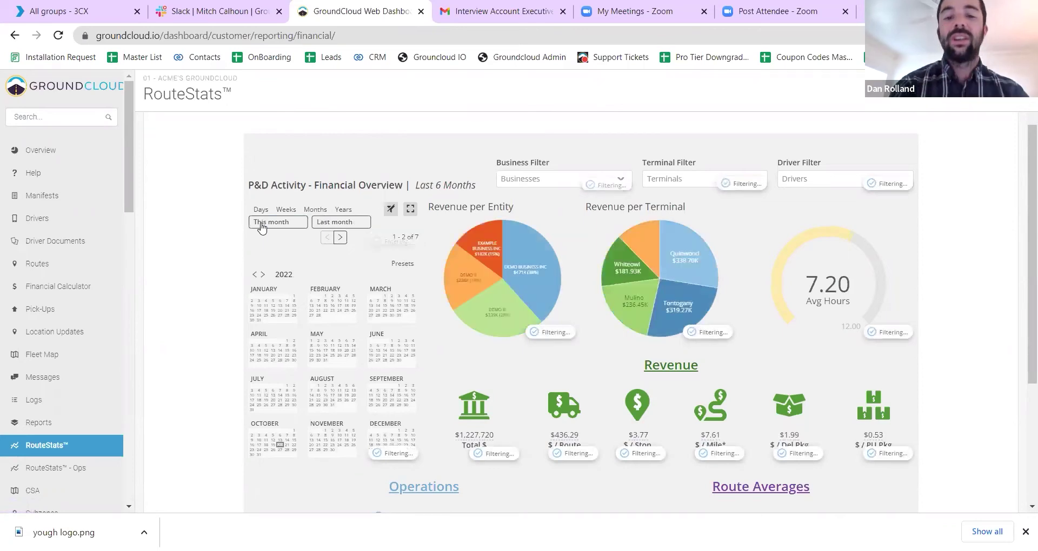
Step: Look through the available Business Filter and Terminal Filter options of the financial overview without applying any
{"action": "left_click", "coordinate": [554, 180]}
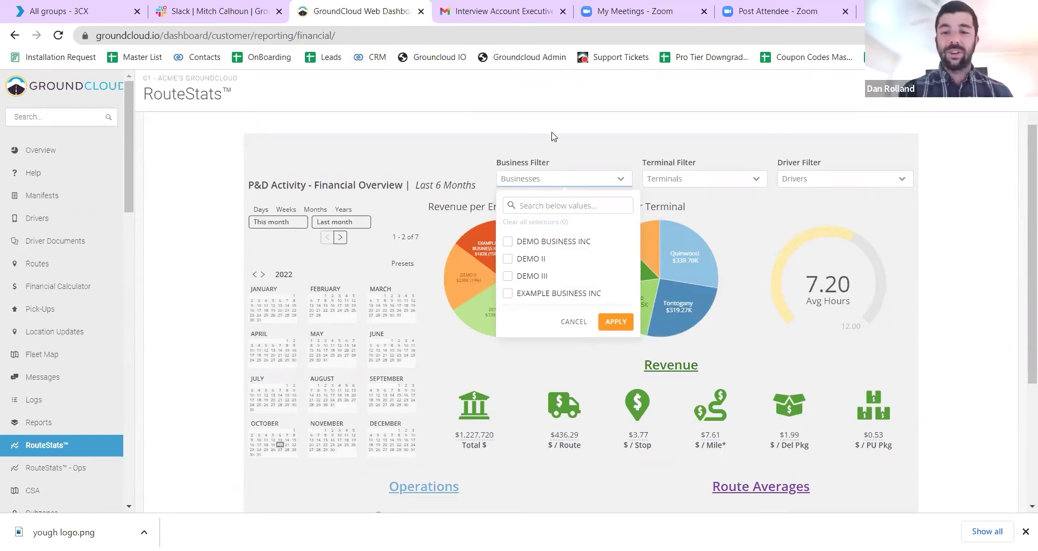
{"action": "left_click", "coordinate": [590, 143]}
{"action": "left_click", "coordinate": [686, 183]}
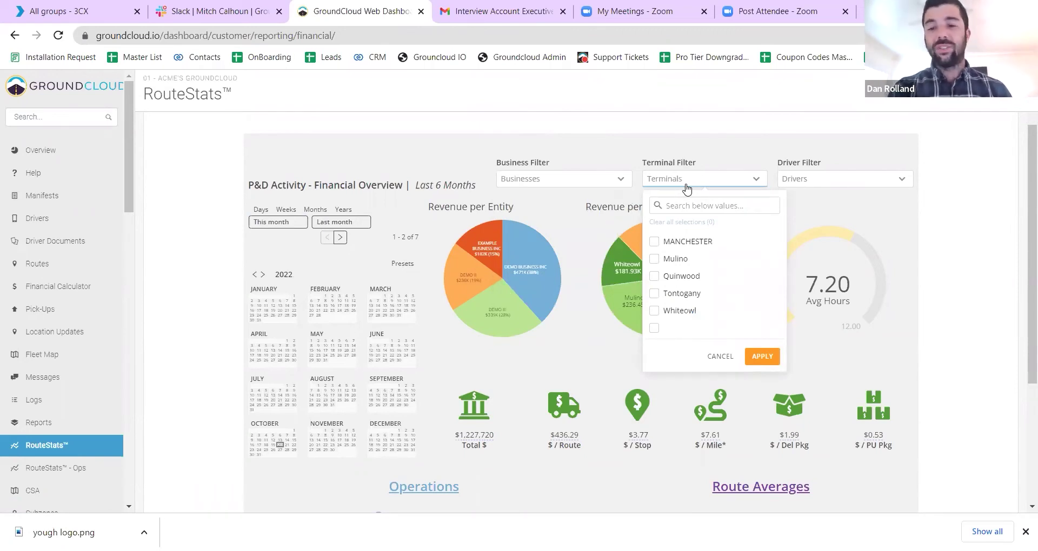
{"action": "left_click", "coordinate": [690, 155]}
{"action": "scroll", "coordinate": [689, 156], "scroll_direction": "up", "scroll_amount": 2}
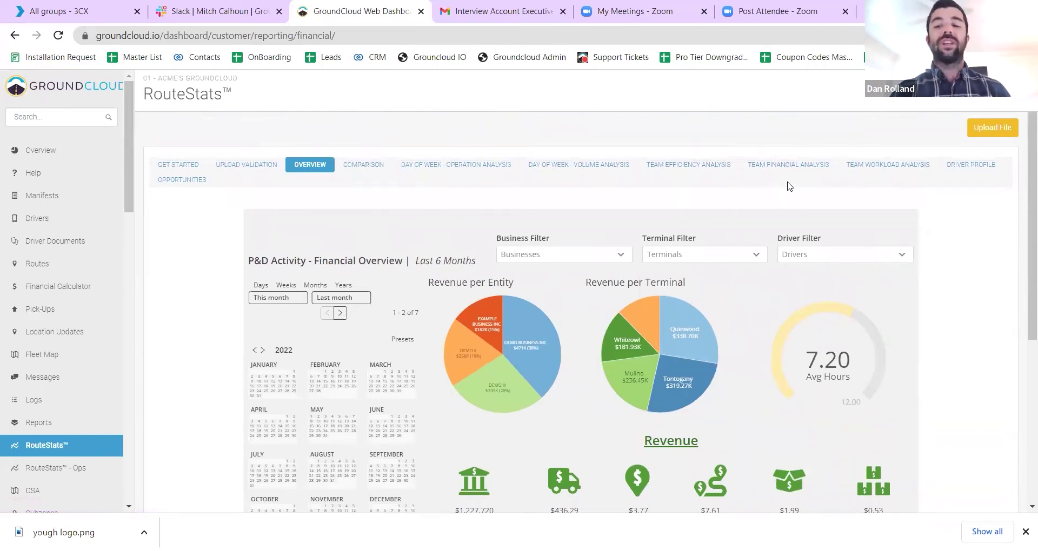
Step: Review the Financial Overview from its revenue per entity and terminal charts down to the Revenue, Operations and Route Averages figures
{"action": "scroll", "coordinate": [789, 186], "scroll_direction": "down", "scroll_amount": 2}
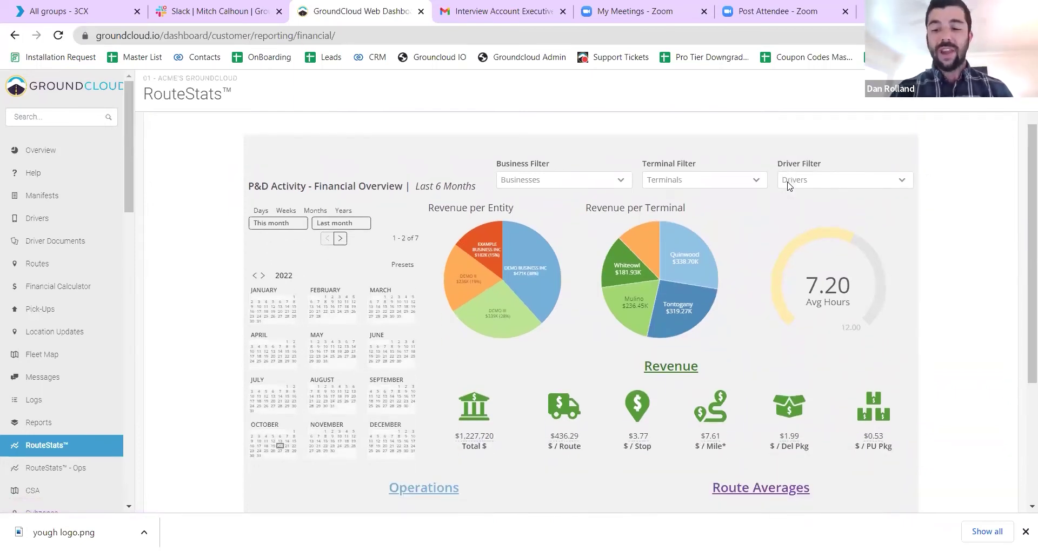
{"action": "scroll", "coordinate": [764, 246], "scroll_direction": "down", "scroll_amount": 1}
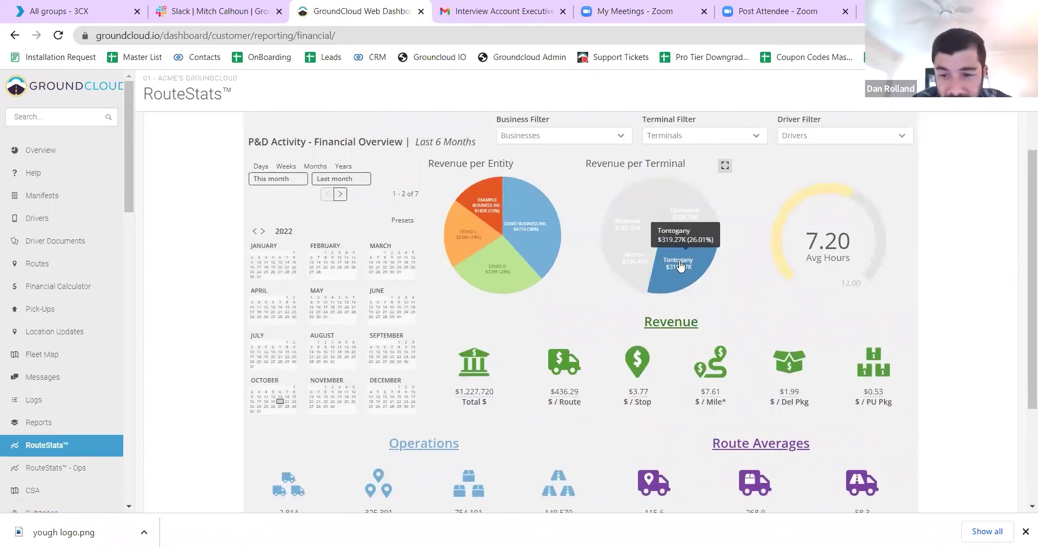
{"action": "scroll", "coordinate": [679, 273], "scroll_direction": "down", "scroll_amount": 1}
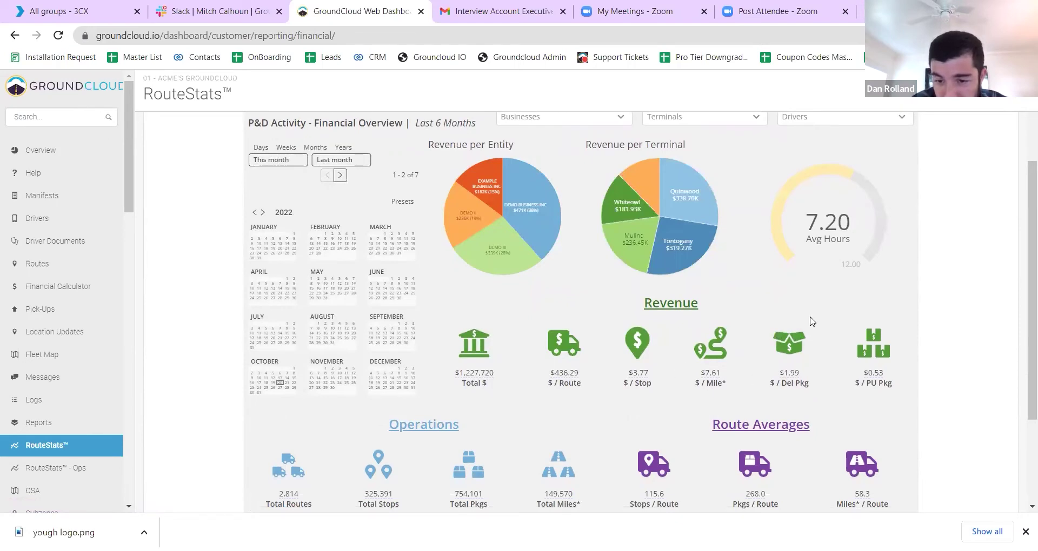
{"action": "scroll", "coordinate": [817, 364], "scroll_direction": "down", "scroll_amount": 3}
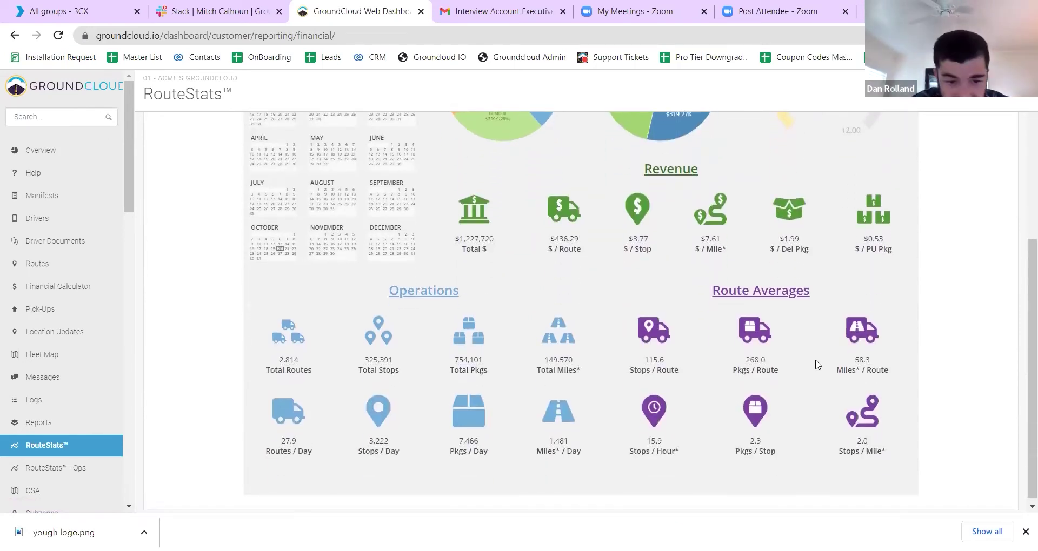
{"action": "scroll", "coordinate": [816, 364], "scroll_direction": "down", "scroll_amount": 1}
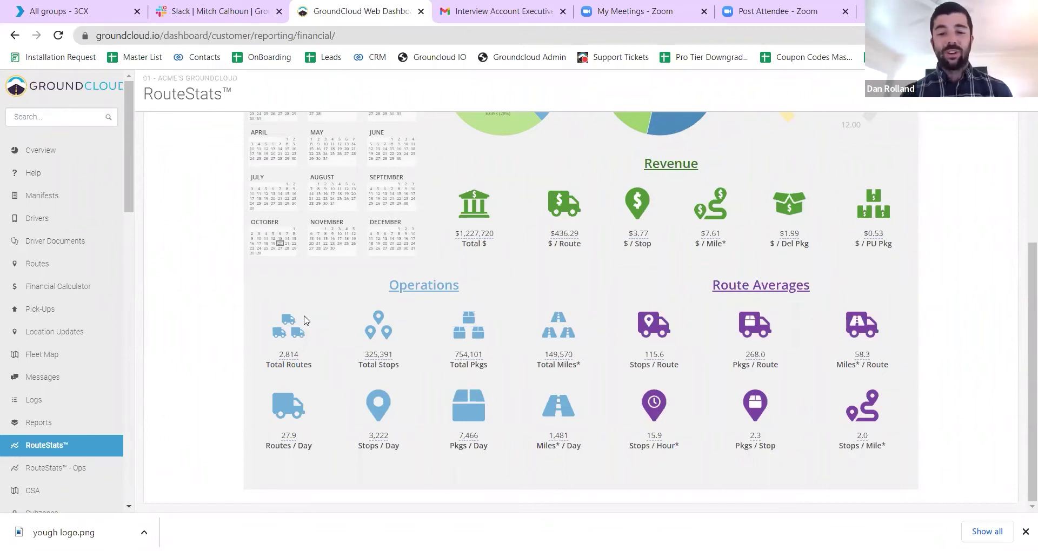
{"action": "scroll", "coordinate": [360, 304], "scroll_direction": "up", "scroll_amount": 1}
{"action": "scroll", "coordinate": [359, 306], "scroll_direction": "down", "scroll_amount": 1}
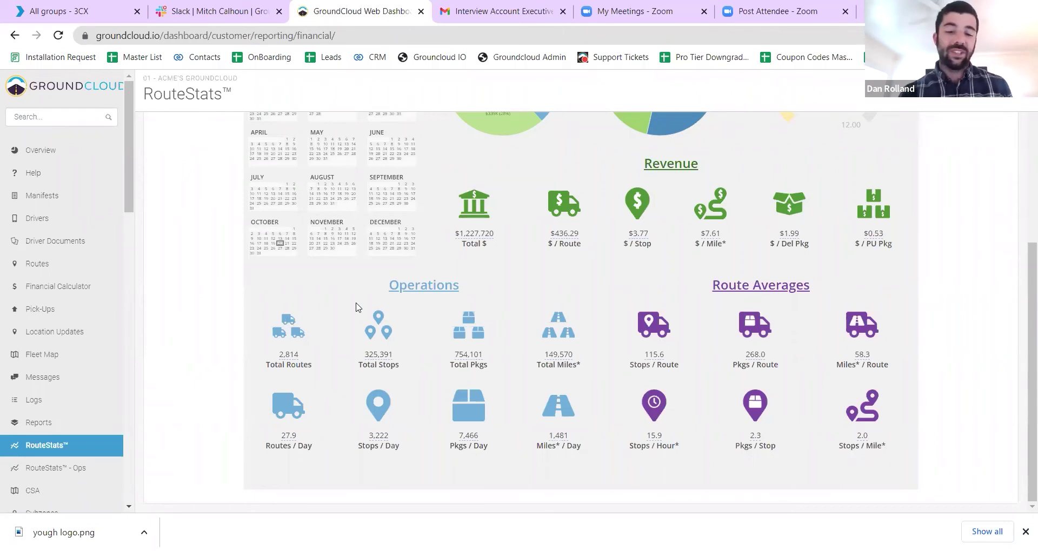
{"action": "scroll", "coordinate": [356, 307], "scroll_direction": "up", "scroll_amount": 5}
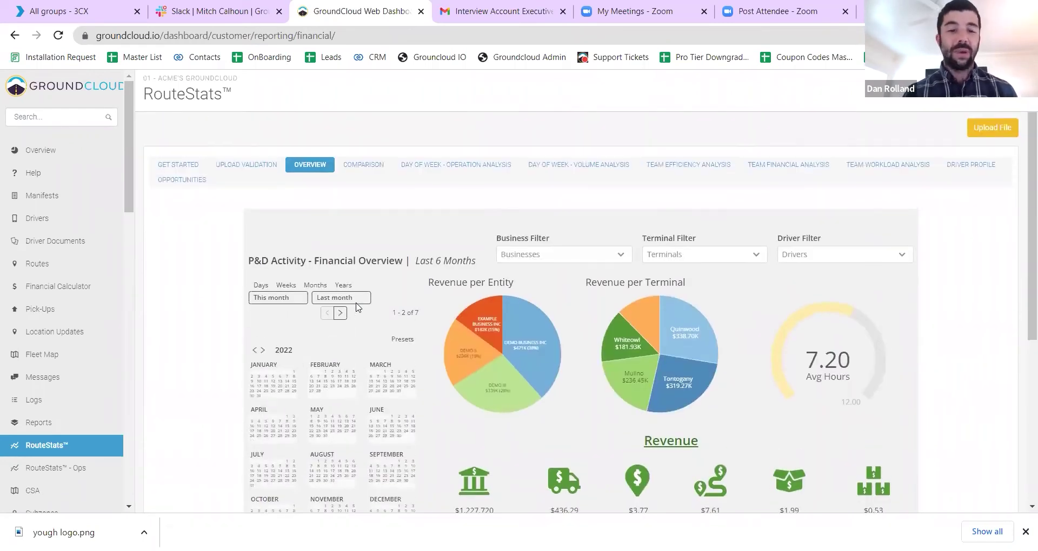
Step: Open the Comparison report and set the first comparison side's date range to 01/01/22 - 03/31/22
{"action": "left_click", "coordinate": [364, 166]}
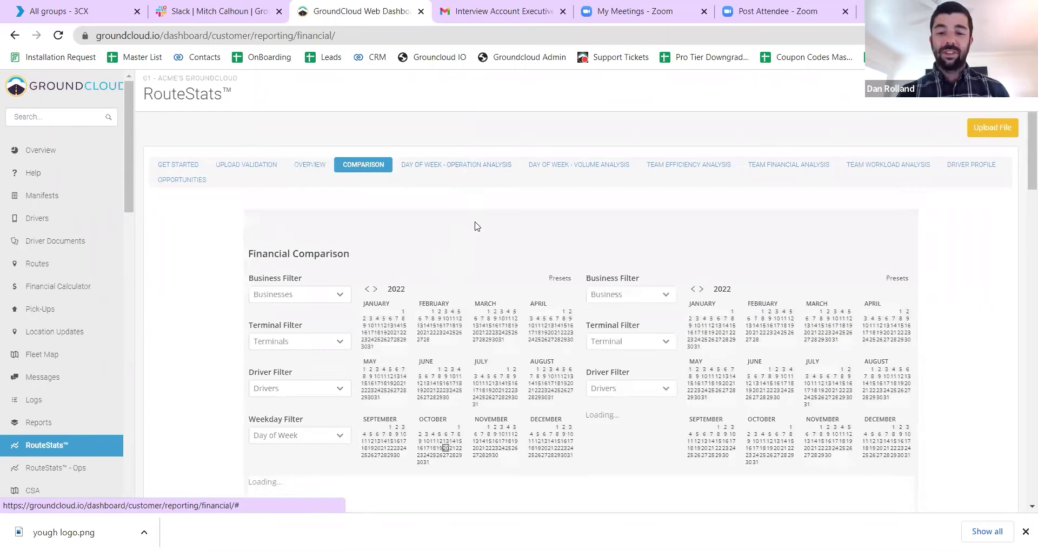
{"action": "scroll", "coordinate": [475, 226], "scroll_direction": "down", "scroll_amount": 2}
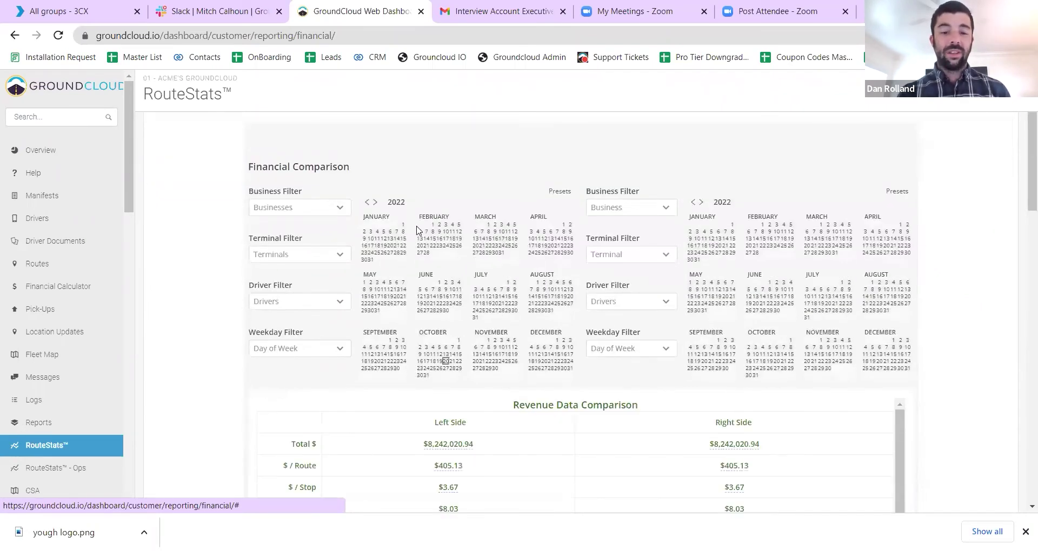
{"action": "scroll", "coordinate": [417, 230], "scroll_direction": "down", "scroll_amount": 1}
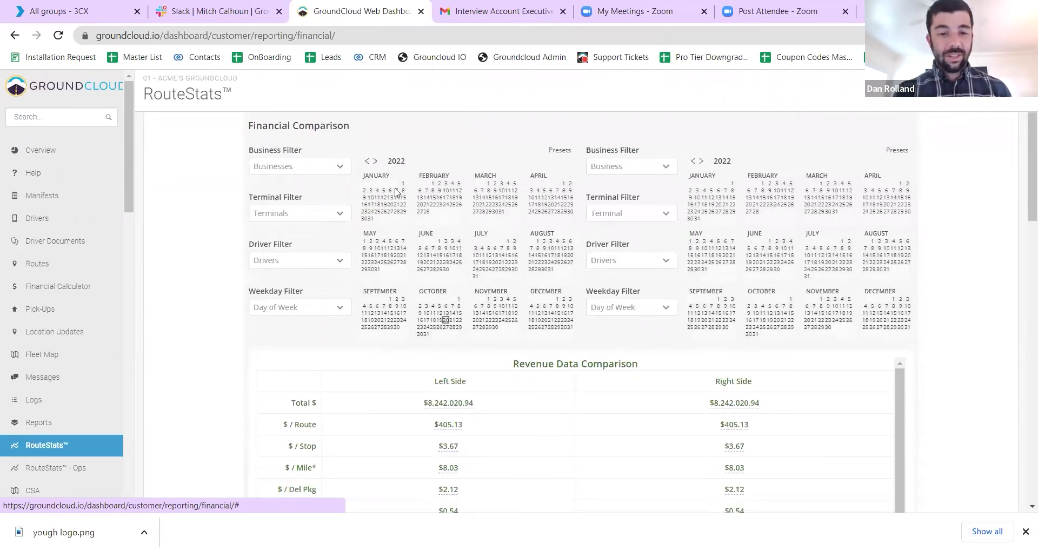
{"action": "left_click", "coordinate": [401, 187]}
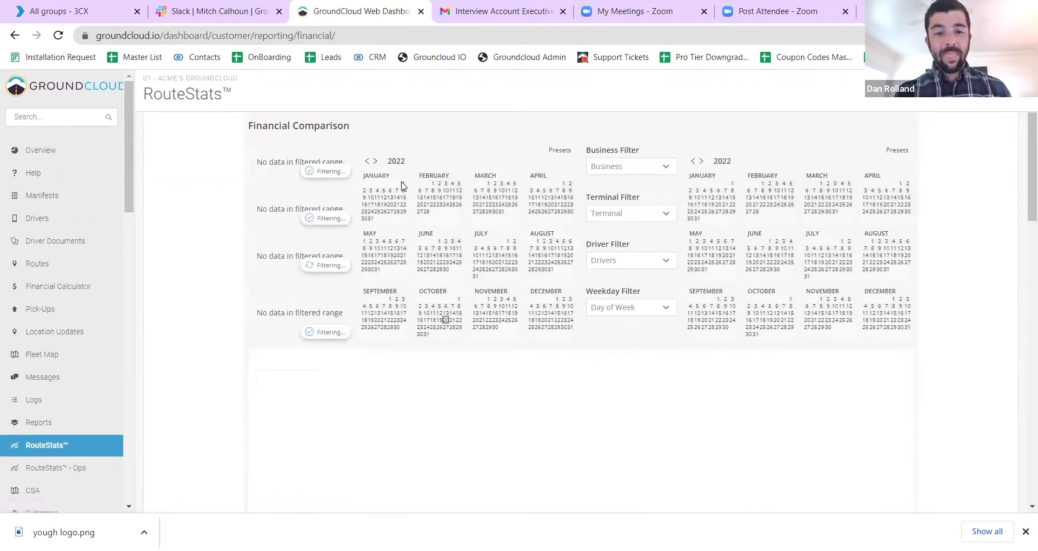
{"action": "left_click", "coordinate": [502, 212]}
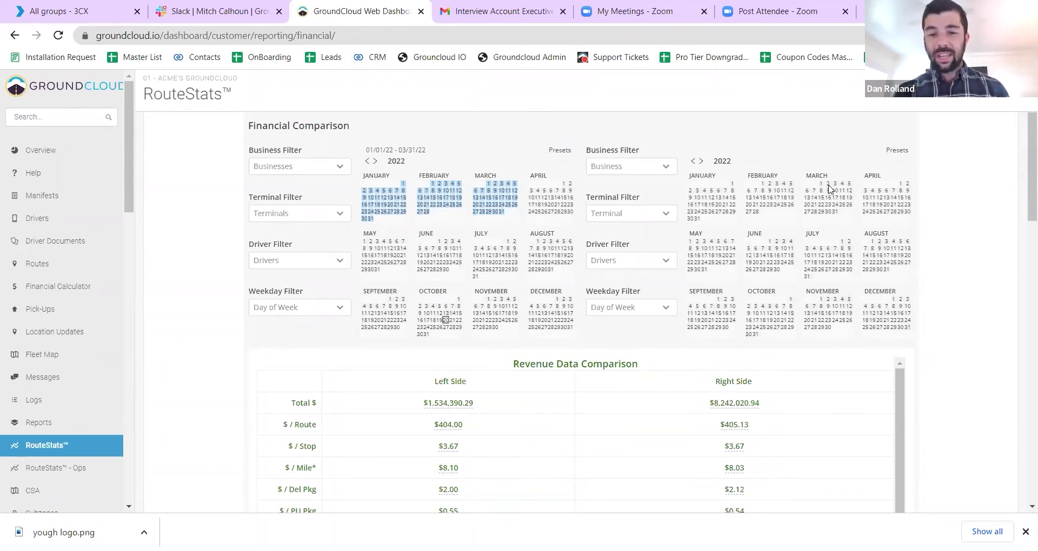
Step: Set the second comparison side's date range to 04/01/22 - 06/30/22 and review the Revenue Data Comparison table
{"action": "left_click", "coordinate": [900, 185]}
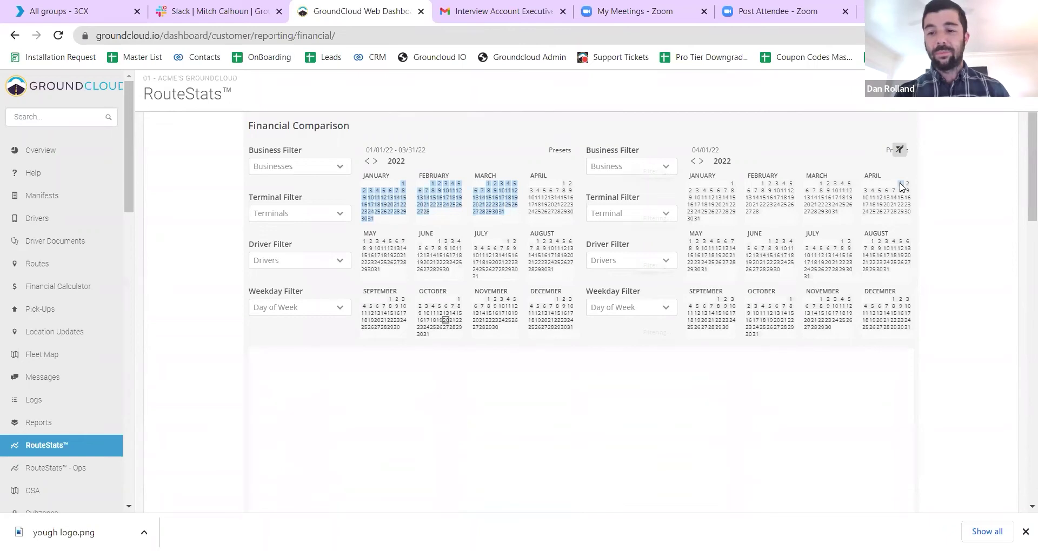
{"action": "left_click", "coordinate": [777, 271]}
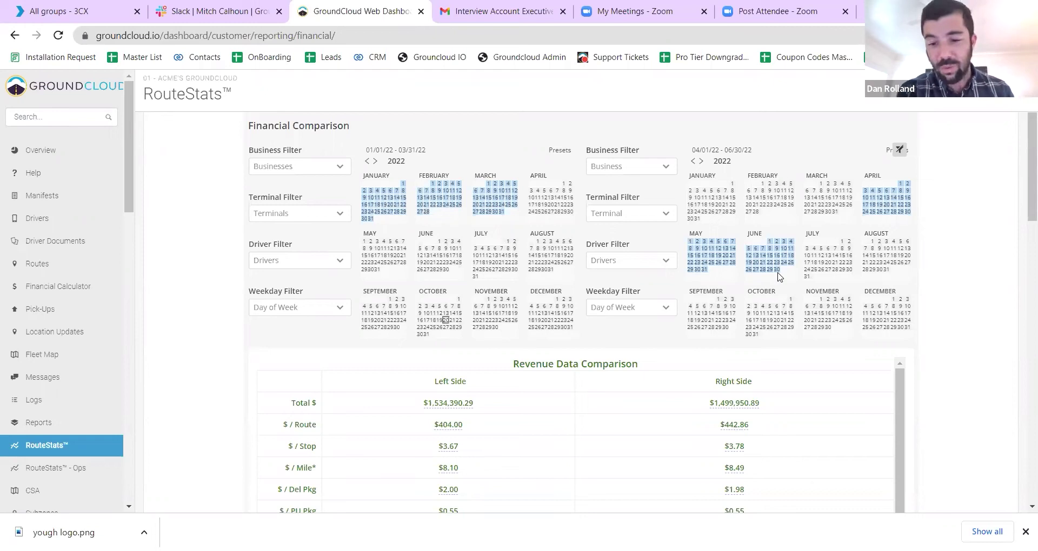
{"action": "scroll", "coordinate": [762, 417], "scroll_direction": "down", "scroll_amount": 1}
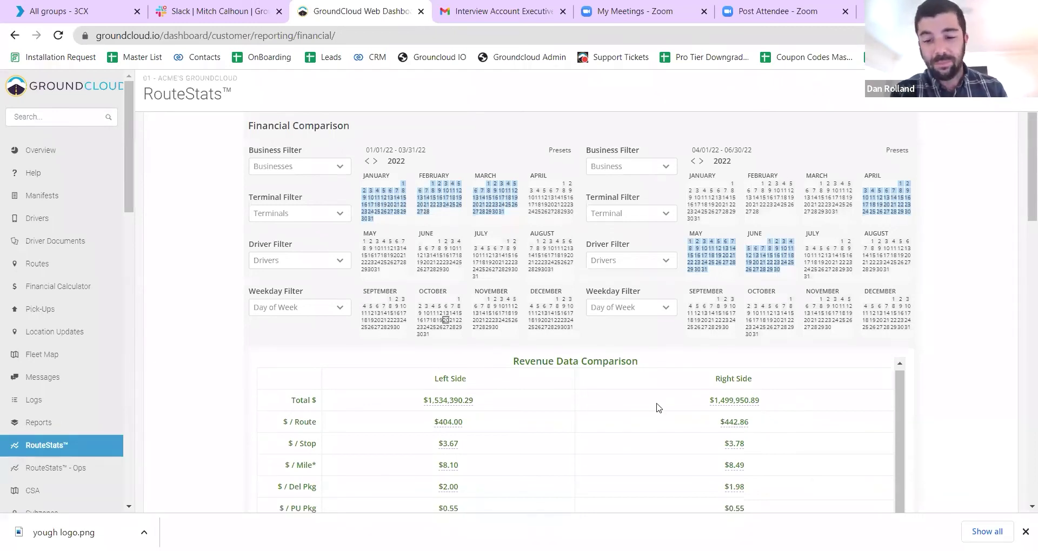
{"action": "scroll", "coordinate": [659, 408], "scroll_direction": "down", "scroll_amount": 1}
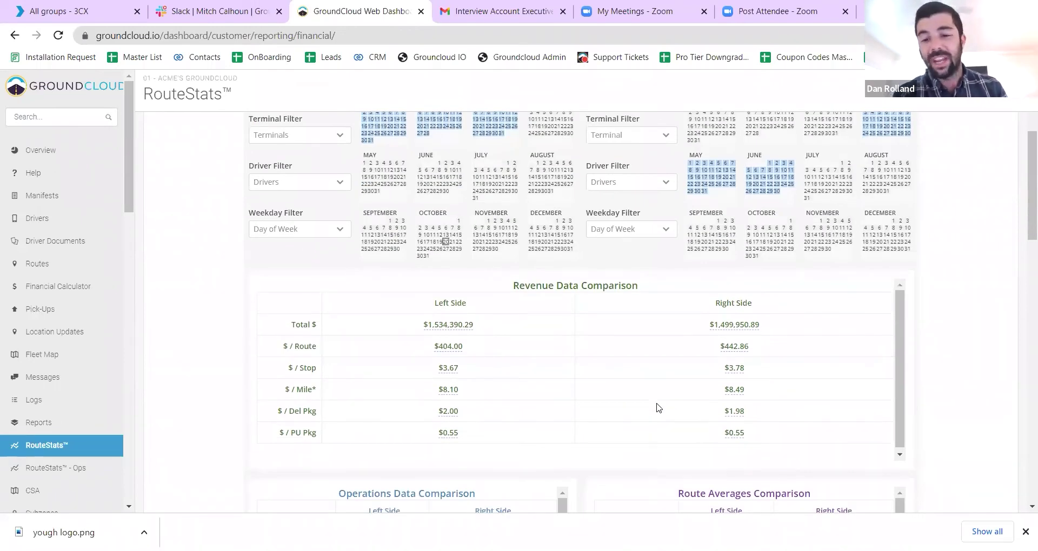
{"action": "scroll", "coordinate": [659, 408], "scroll_direction": "up", "scroll_amount": 1}
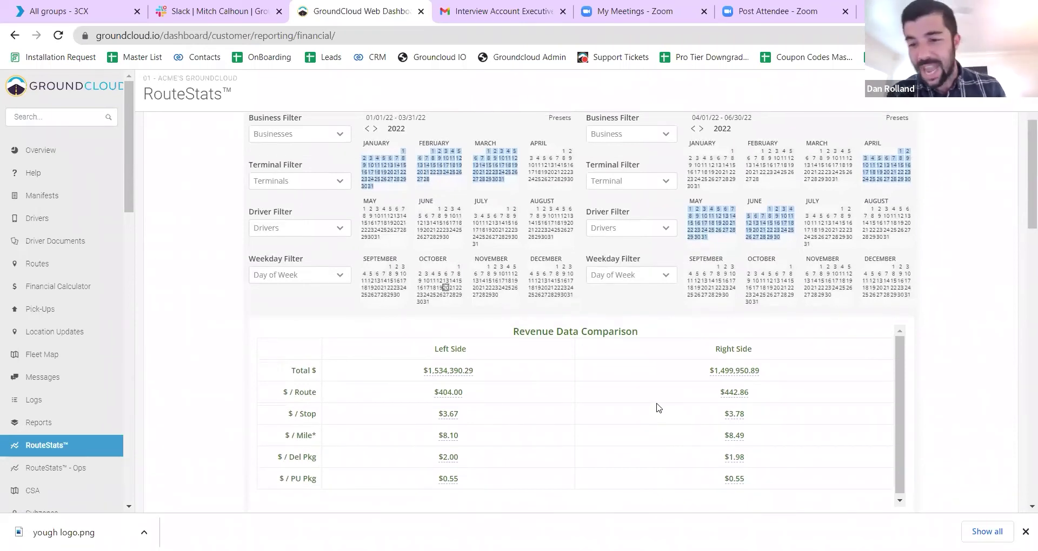
{"action": "scroll", "coordinate": [658, 408], "scroll_direction": "up", "scroll_amount": 1}
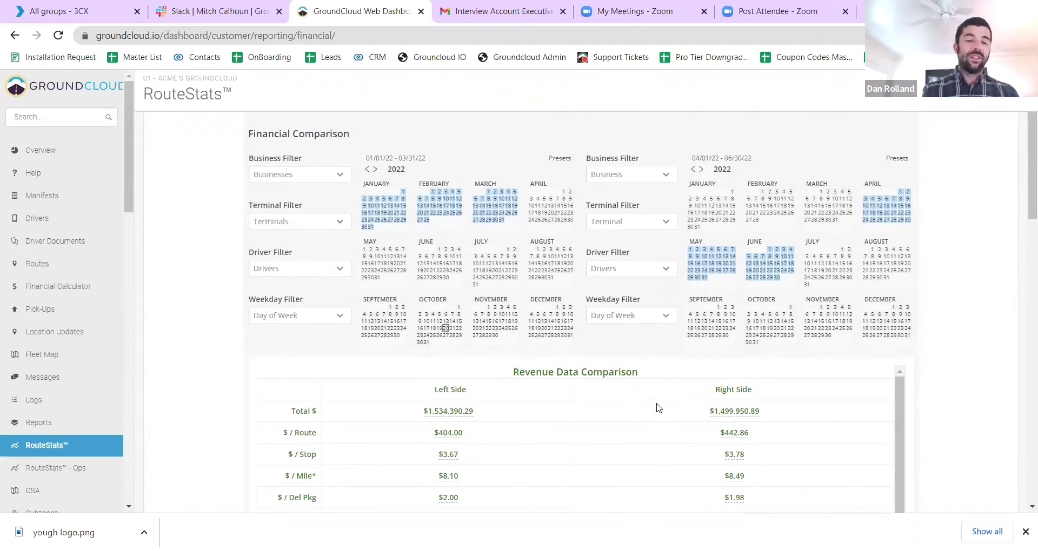
{"action": "left_click", "coordinate": [282, 268]}
{"action": "left_click", "coordinate": [282, 268]}
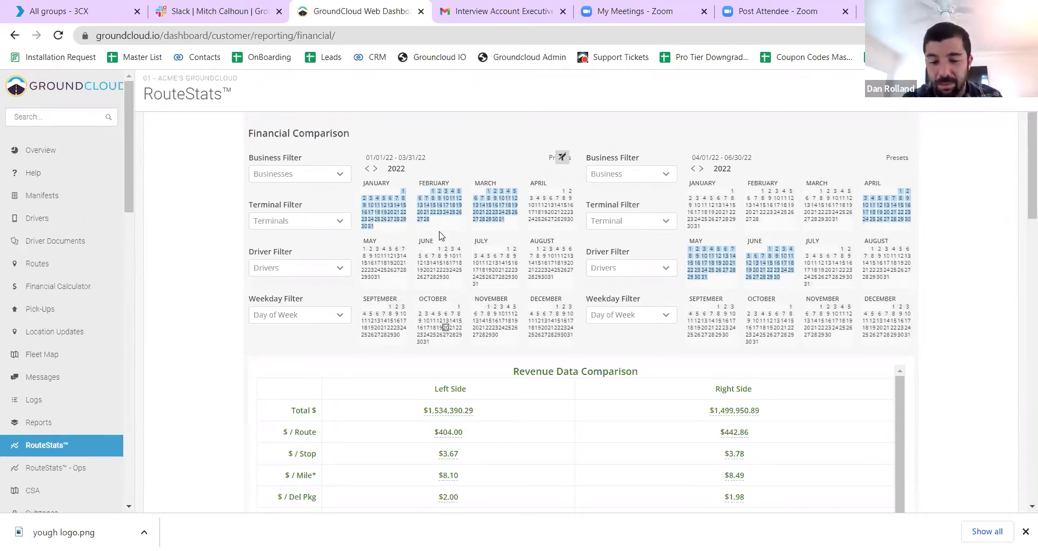
Step: Open the Day of Week - Operation Analysis report and set its period to the last 6 months
{"action": "scroll", "coordinate": [443, 169], "scroll_direction": "up", "scroll_amount": 2}
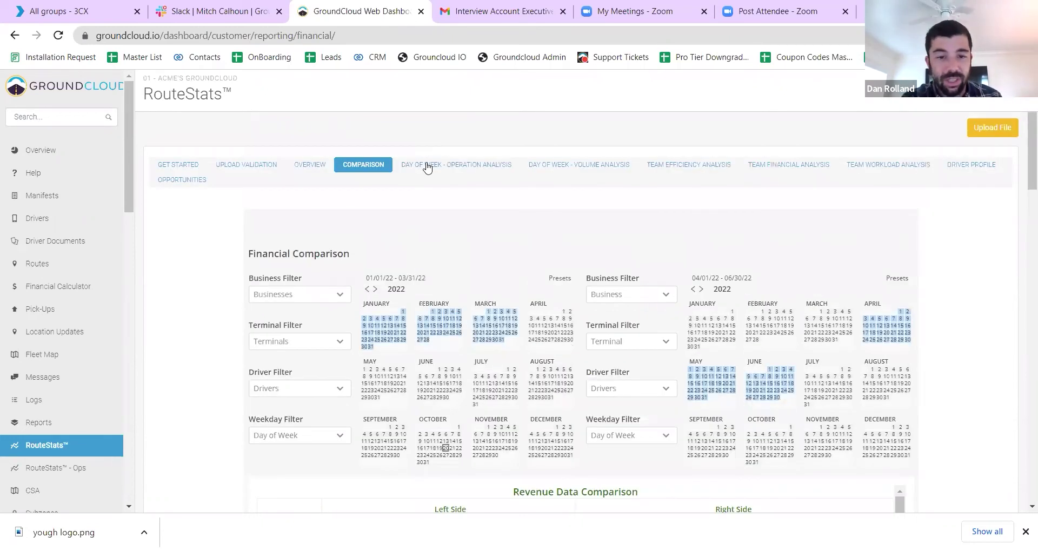
{"action": "left_click", "coordinate": [427, 165]}
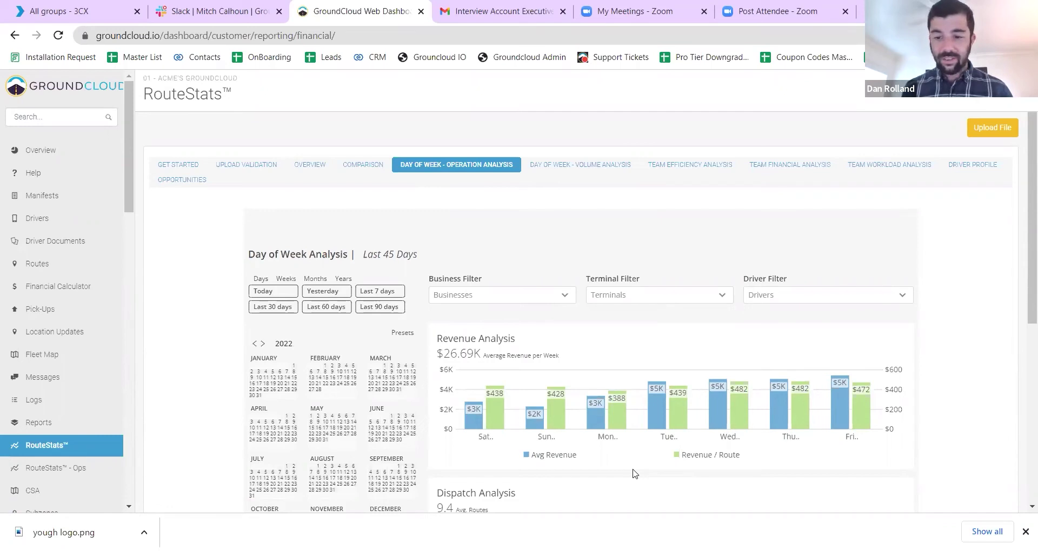
{"action": "scroll", "coordinate": [738, 399], "scroll_direction": "down", "scroll_amount": 2}
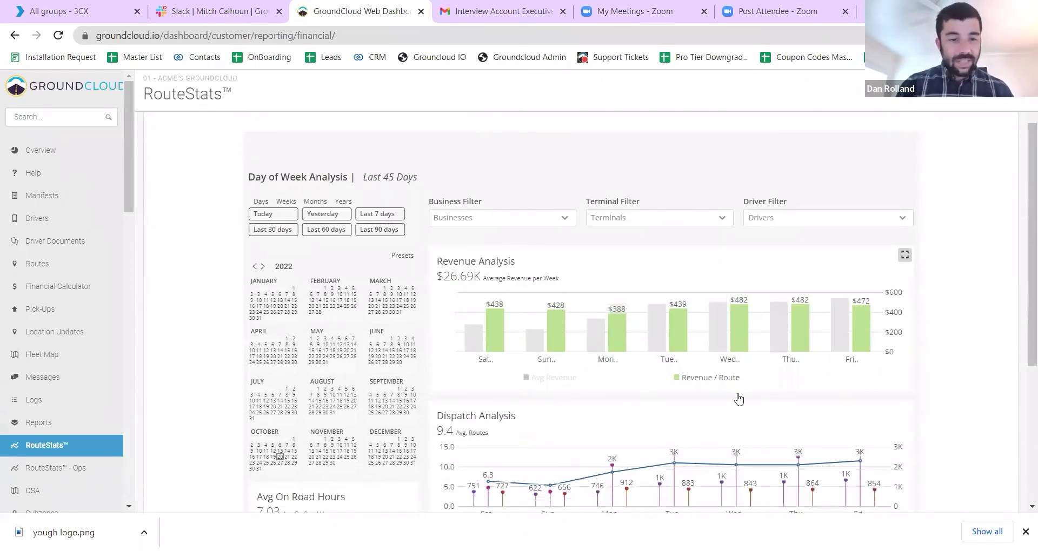
{"action": "scroll", "coordinate": [318, 241], "scroll_direction": "up", "scroll_amount": 2}
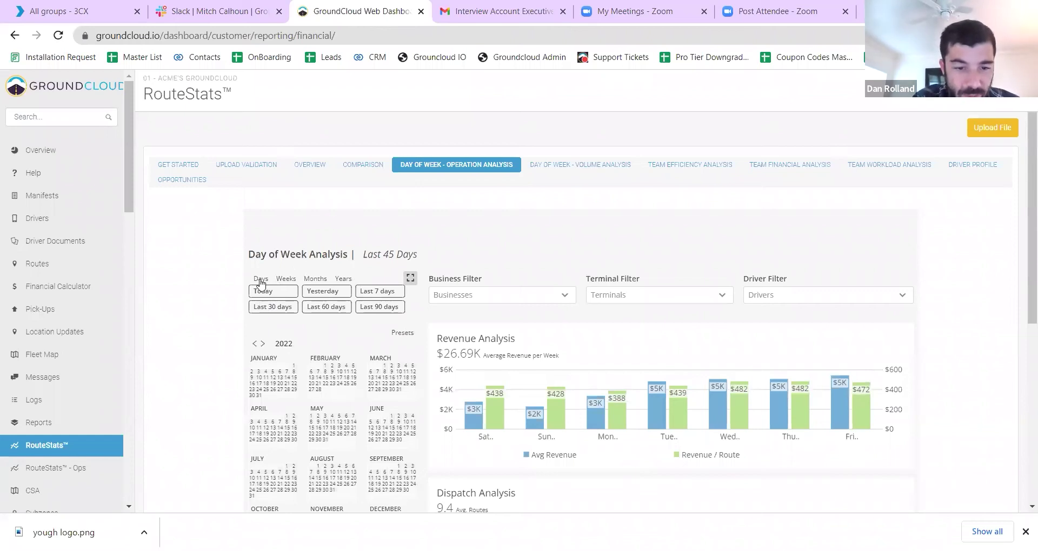
{"action": "left_click", "coordinate": [317, 282]}
{"action": "left_click", "coordinate": [342, 306]}
{"action": "left_click", "coordinate": [341, 306]}
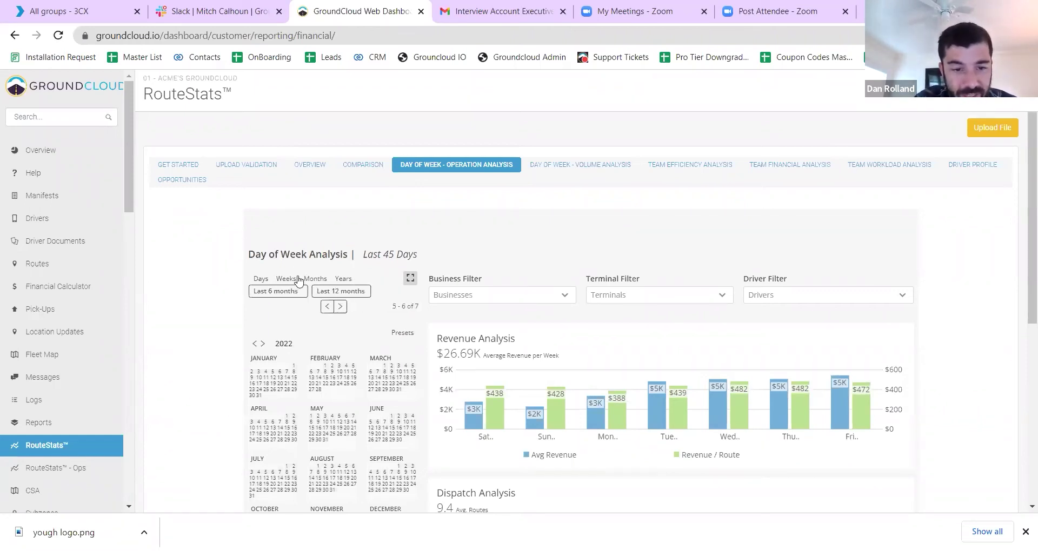
{"action": "left_click", "coordinate": [273, 292]}
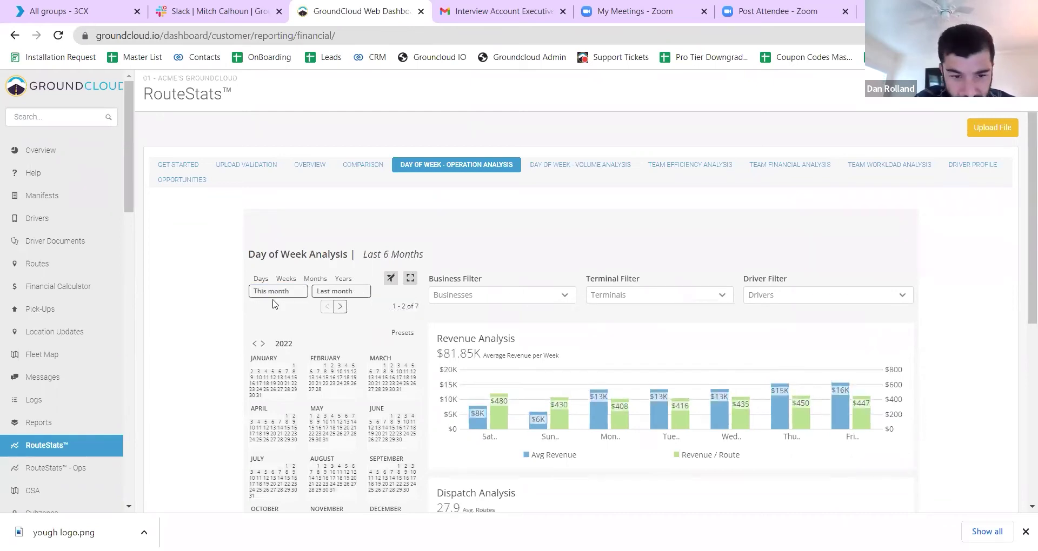
Step: Try the custom date range Jan 1 - Jan 28, 2022 on the Day of Week Analysis, and return to the last 6 months preset
{"action": "left_click", "coordinate": [293, 367]}
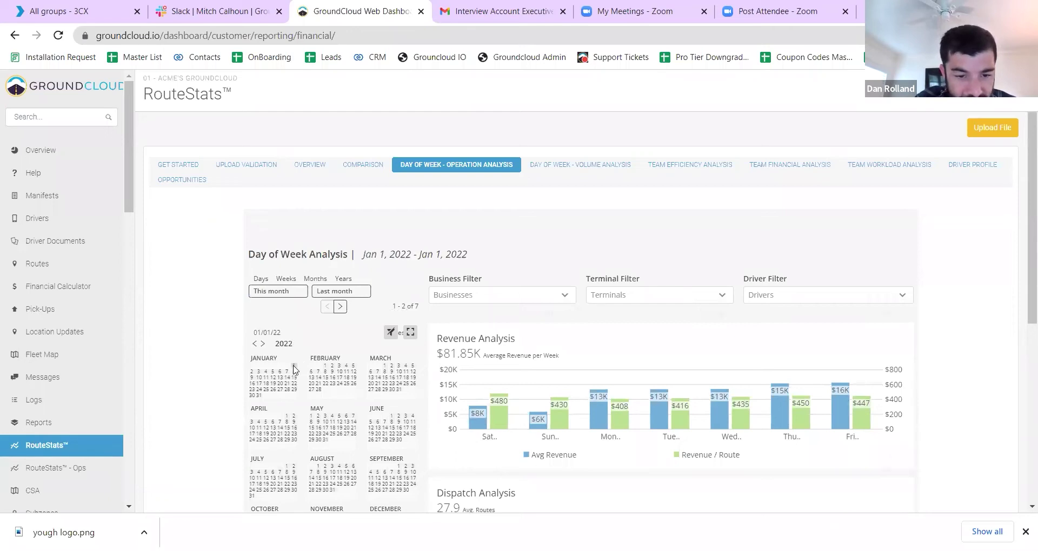
{"action": "left_click", "coordinate": [287, 390]}
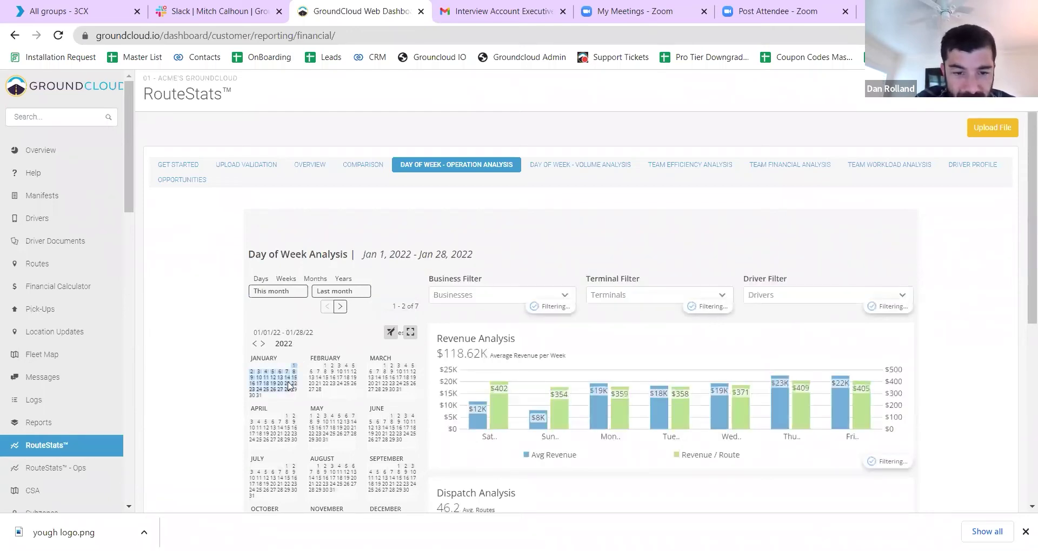
{"action": "left_click", "coordinate": [339, 307]}
{"action": "left_click", "coordinate": [338, 307]}
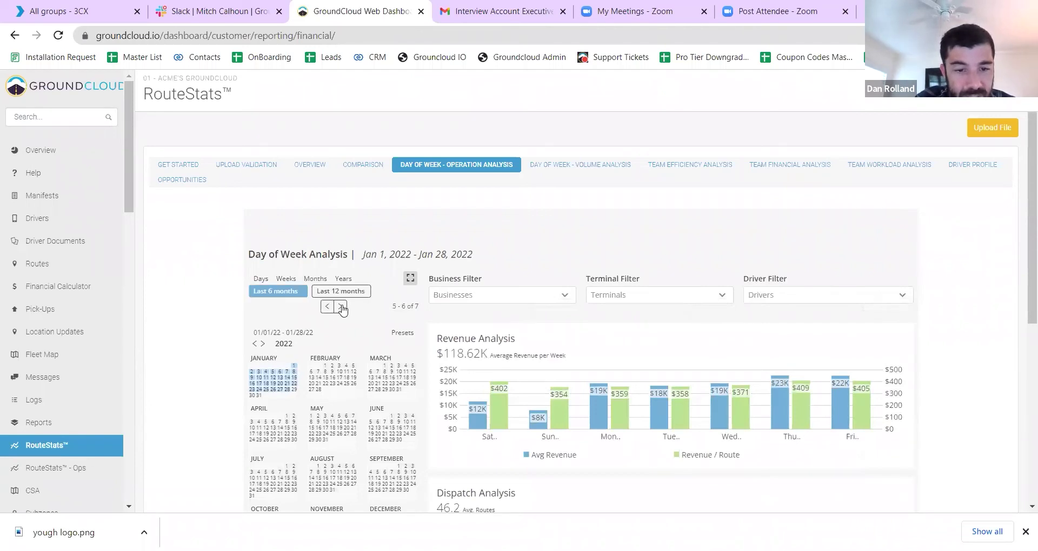
{"action": "left_click", "coordinate": [278, 295]}
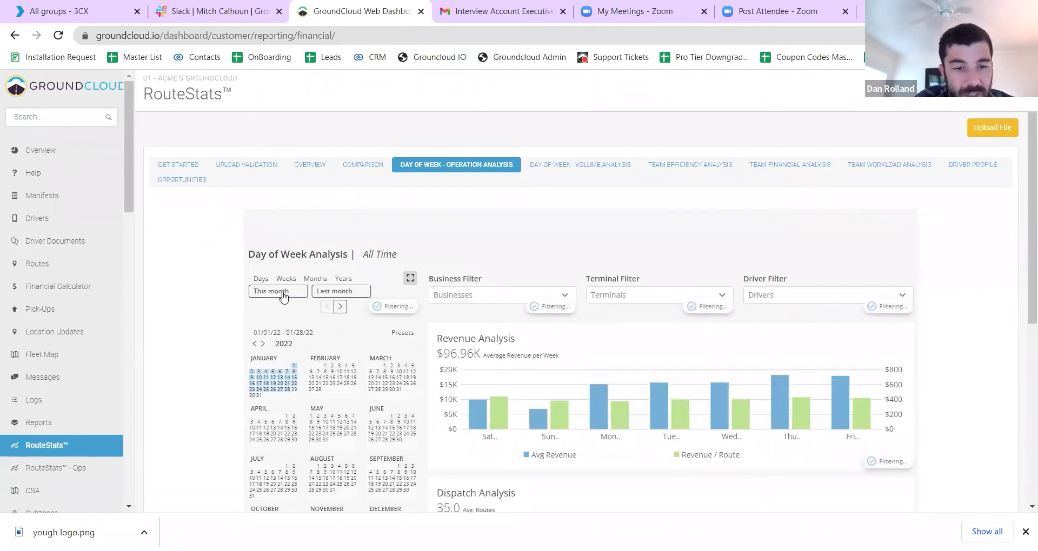
Step: Reselect the last 6 months preset for the Day of Week Analysis and clear the January calendar selection
{"action": "left_click", "coordinate": [340, 307]}
{"action": "left_click", "coordinate": [340, 306]}
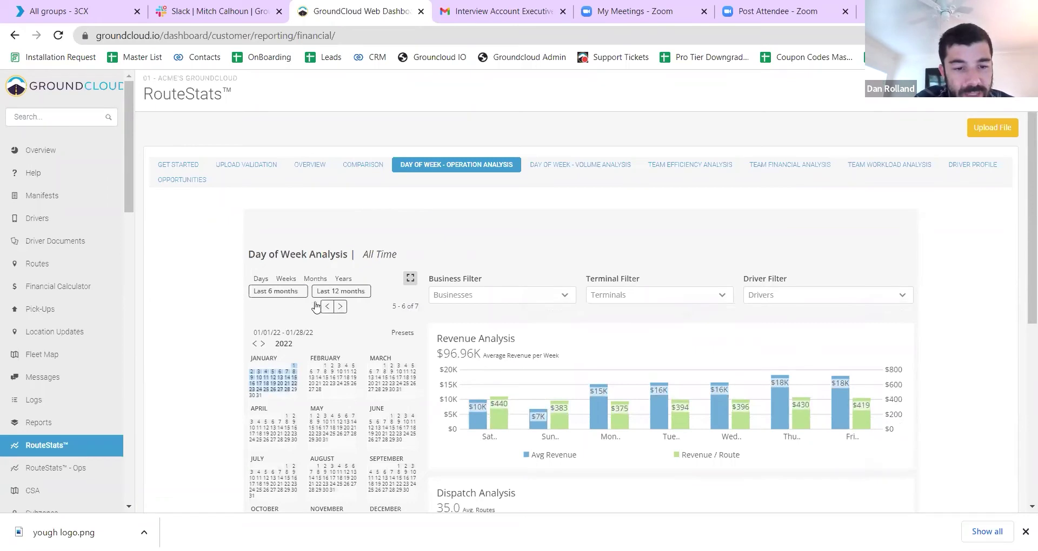
{"action": "left_click", "coordinate": [279, 294]}
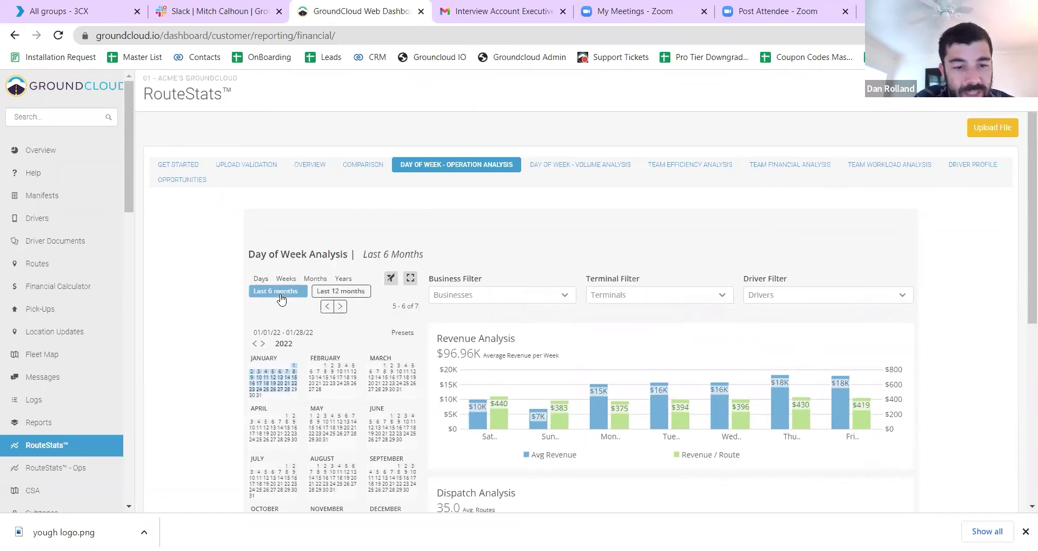
{"action": "left_click", "coordinate": [295, 368]}
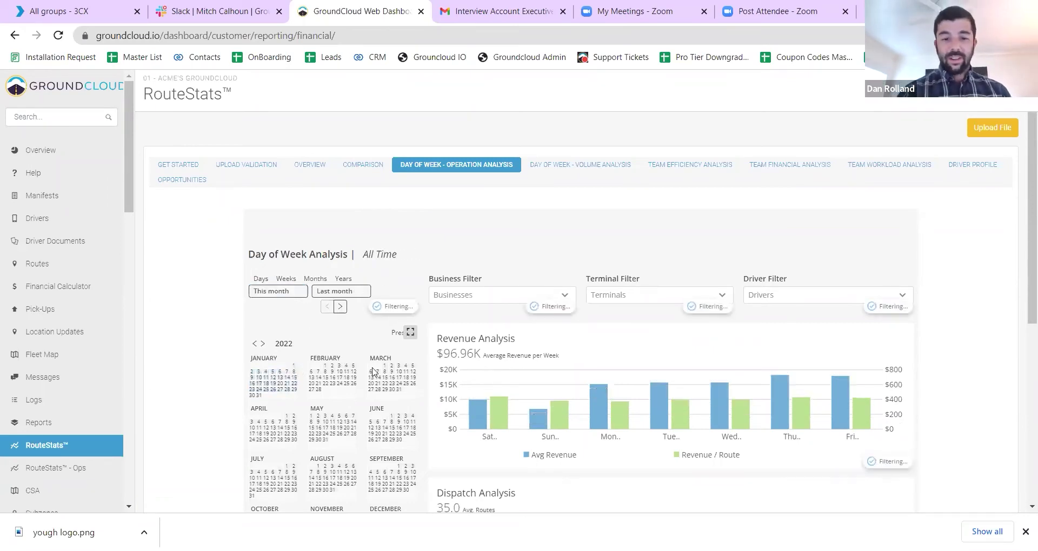
{"action": "left_click", "coordinate": [340, 306]}
{"action": "left_click", "coordinate": [340, 307]}
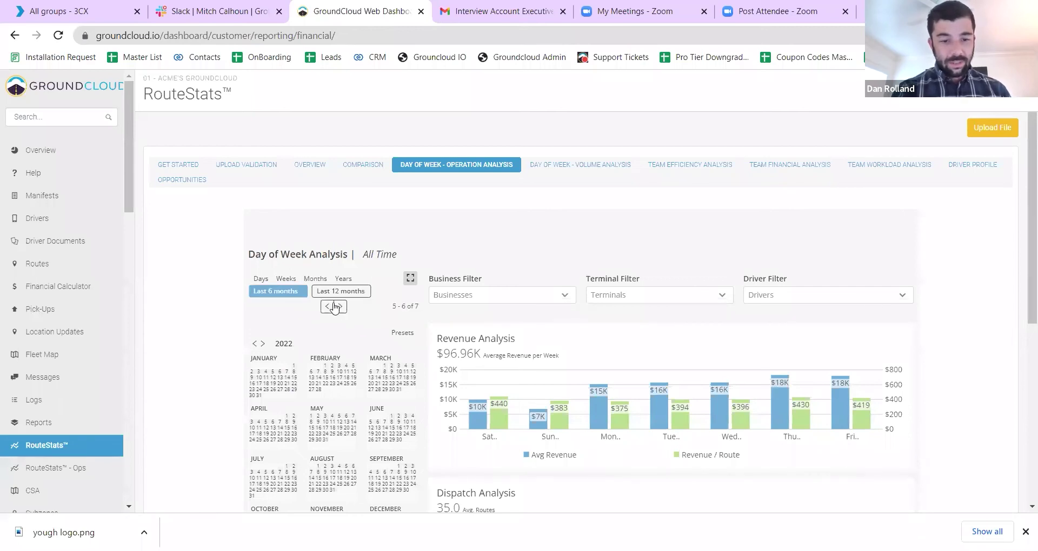
Step: Examine the Revenue Analysis and Dispatch Analysis charts by day of week
{"action": "scroll", "coordinate": [530, 389], "scroll_direction": "down", "scroll_amount": 3}
{"action": "scroll", "coordinate": [530, 389], "scroll_direction": "up", "scroll_amount": 1}
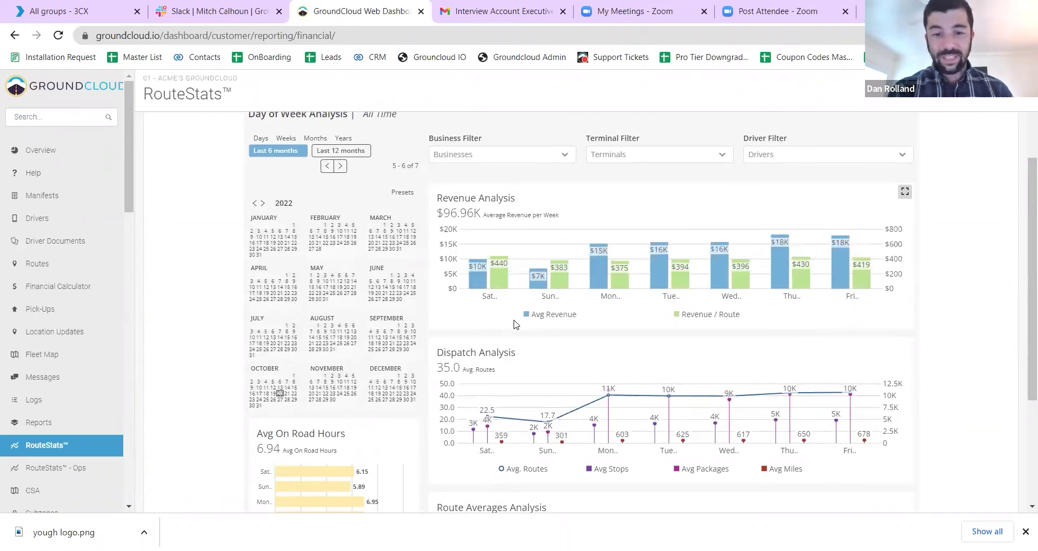
{"action": "mouse_move", "coordinate": [476, 281]}
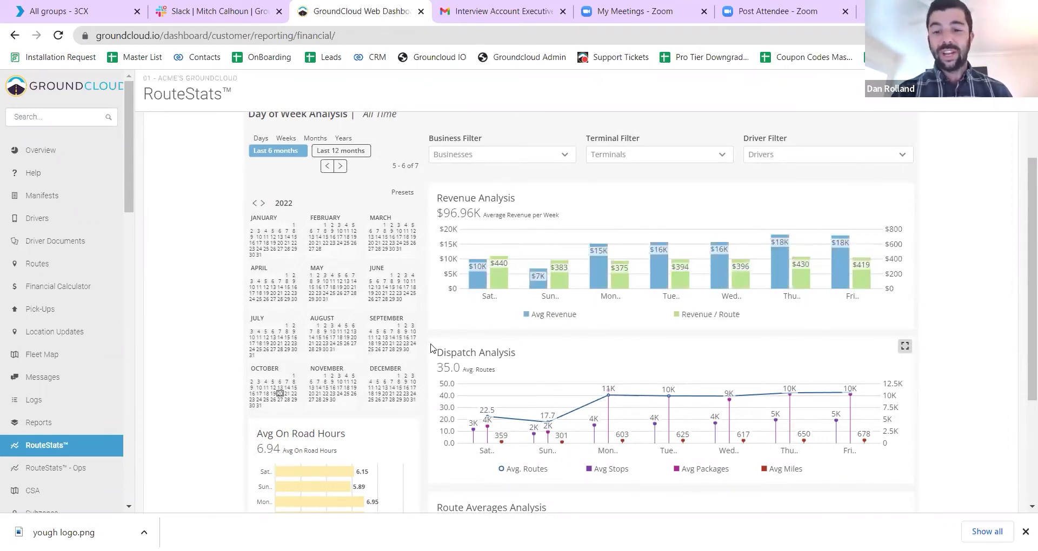
Step: Review the driver choices in the Day of Week Analysis Driver Filter and close the list without selecting any
{"action": "scroll", "coordinate": [431, 346], "scroll_direction": "down", "scroll_amount": 1}
{"action": "scroll", "coordinate": [432, 346], "scroll_direction": "up", "scroll_amount": 1}
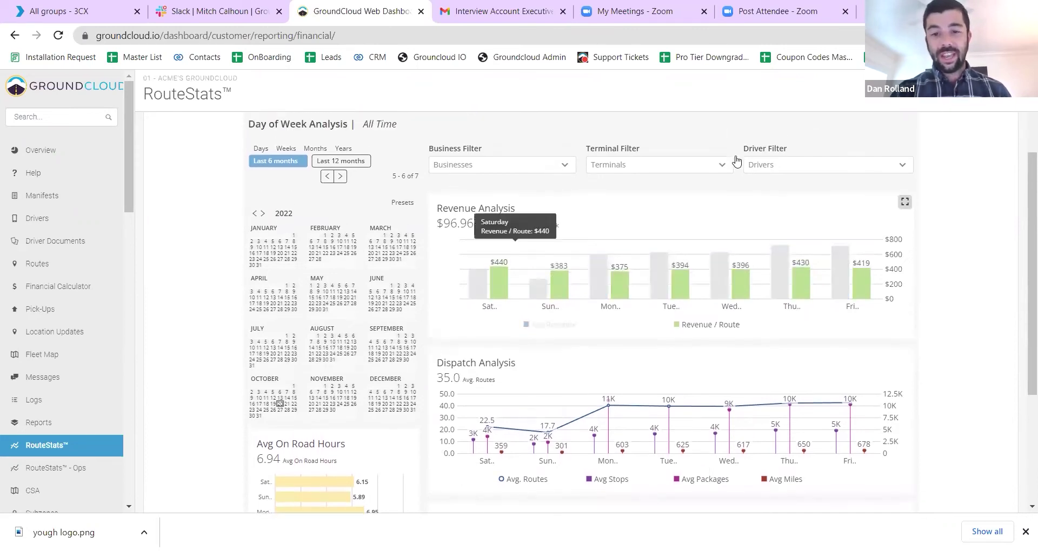
{"action": "left_click", "coordinate": [780, 165]}
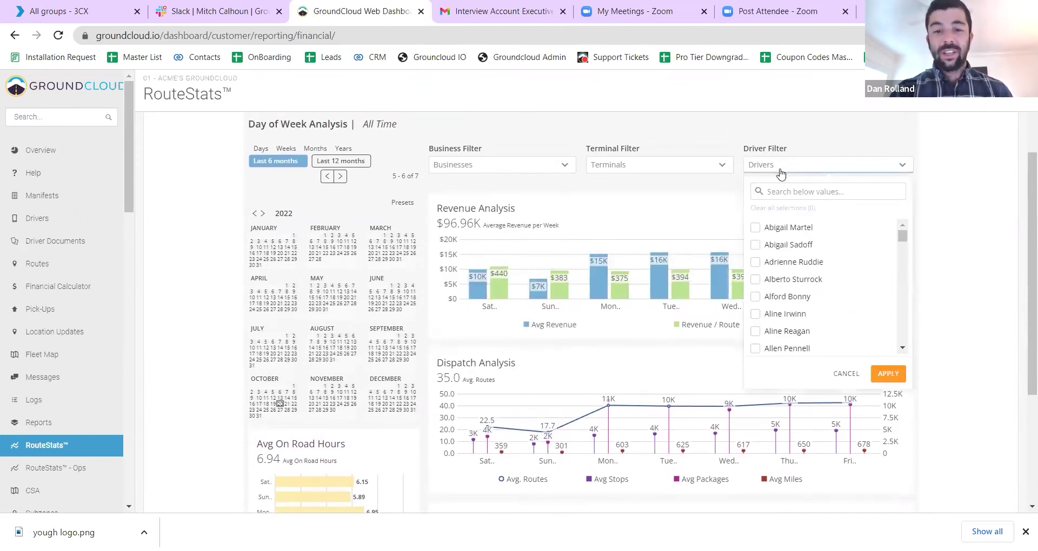
{"action": "left_click", "coordinate": [780, 172]}
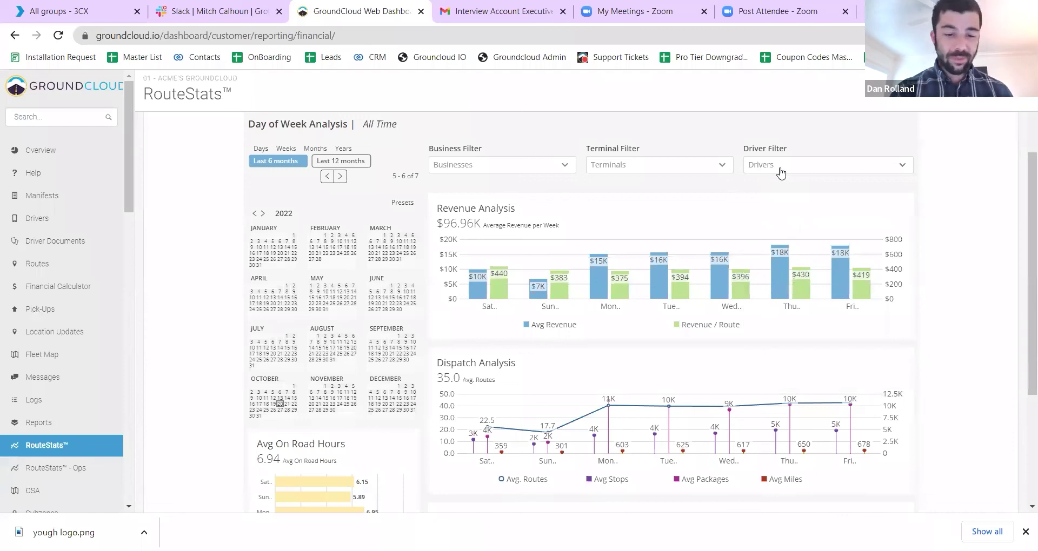
Step: Hide Avg Stops, Avg Packages and Avg Miles in the Dispatch Analysis chart, leaving only Avg. Routes plotted
{"action": "scroll", "coordinate": [734, 227], "scroll_direction": "down", "scroll_amount": 3}
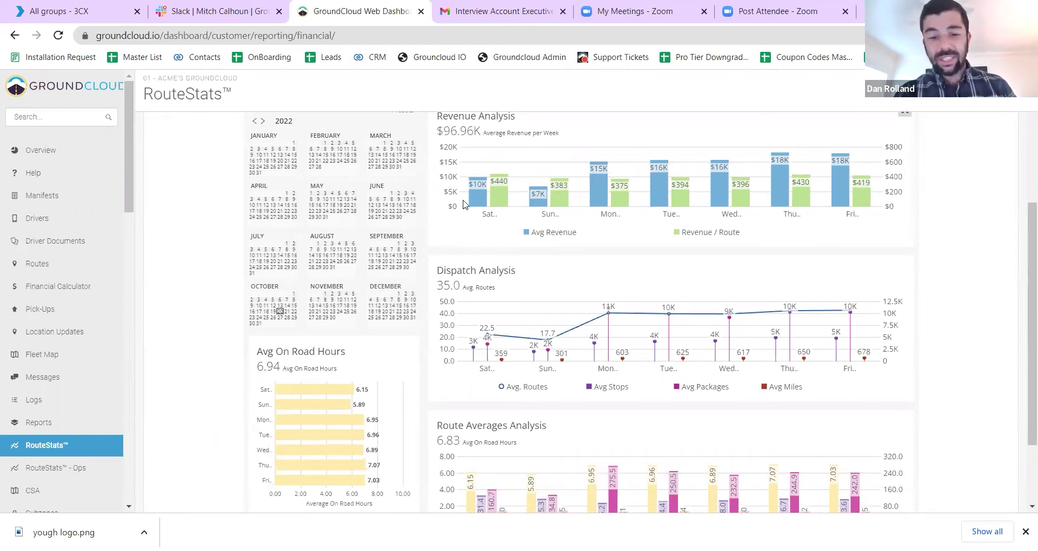
{"action": "left_click", "coordinate": [511, 387]}
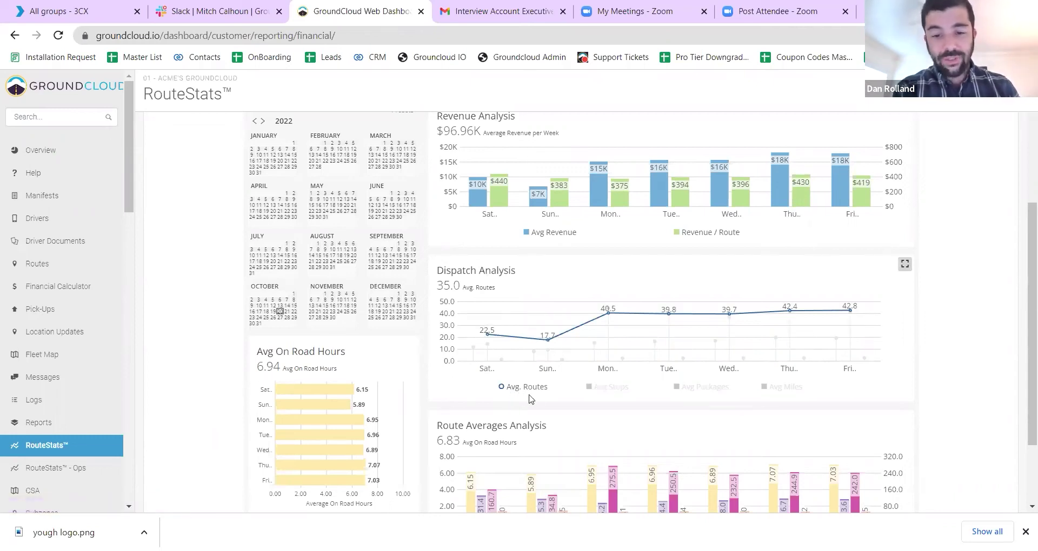
{"action": "left_click", "coordinate": [595, 388]}
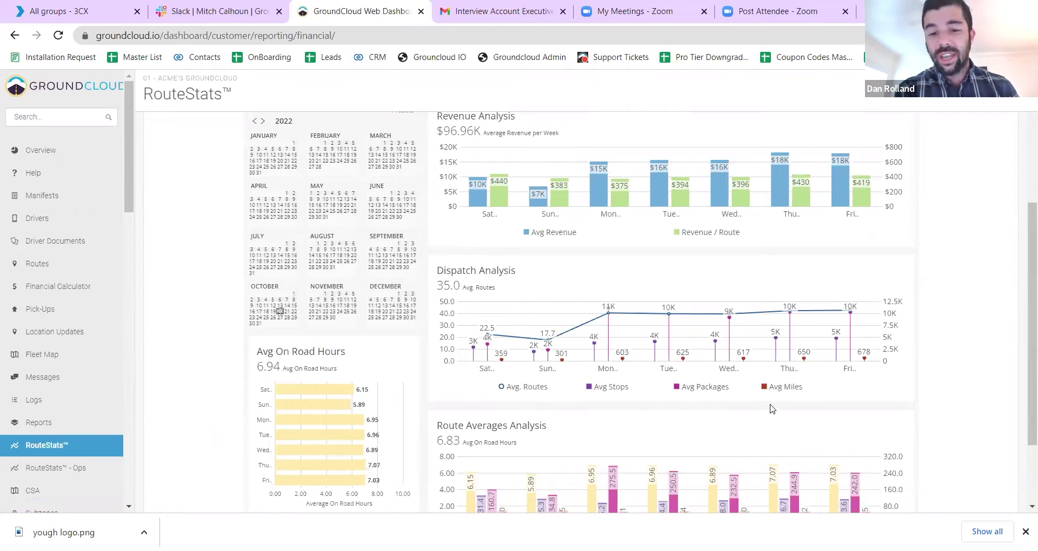
{"action": "left_click", "coordinate": [608, 387]}
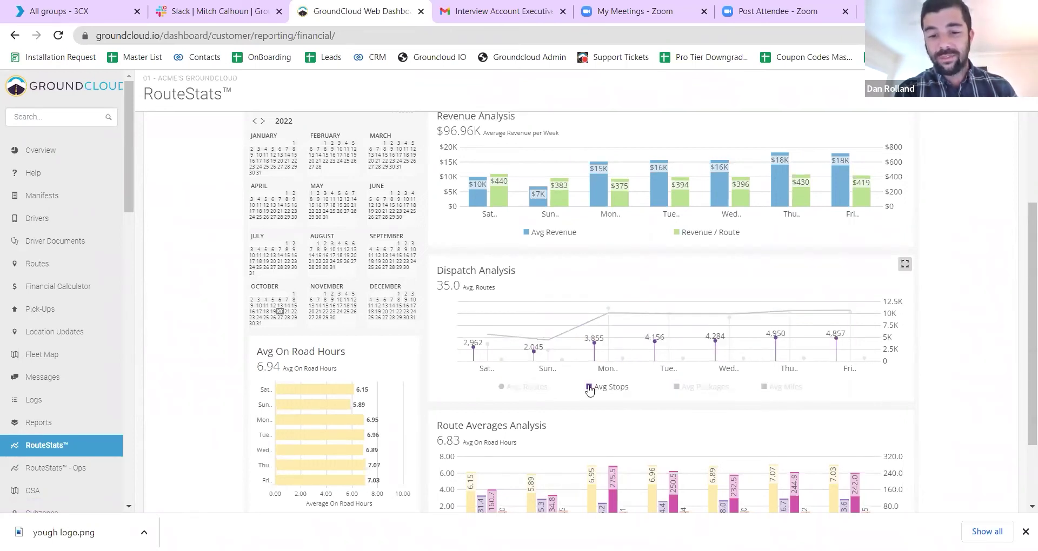
{"action": "left_click", "coordinate": [677, 387]}
{"action": "left_click", "coordinate": [765, 387]}
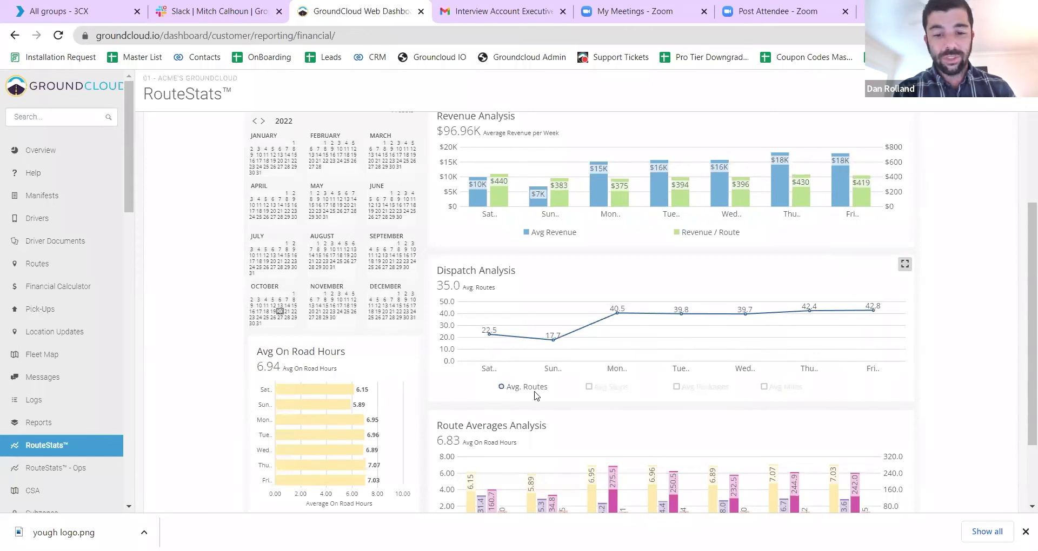
Step: Examine the Avg On Road Hours and Route Averages Analysis charts by day of week
{"action": "scroll", "coordinate": [592, 397], "scroll_direction": "down", "scroll_amount": 2}
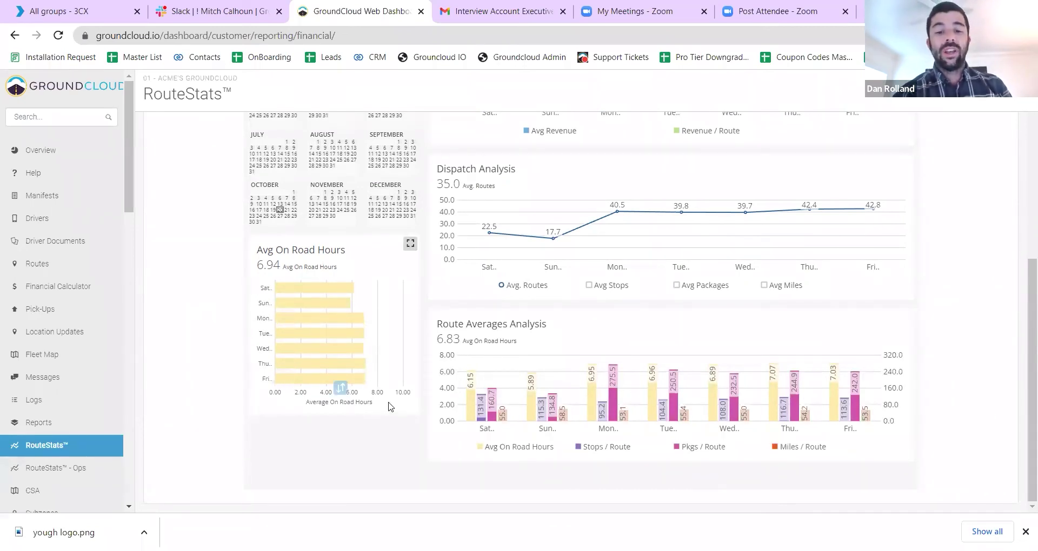
{"action": "mouse_move", "coordinate": [481, 417]}
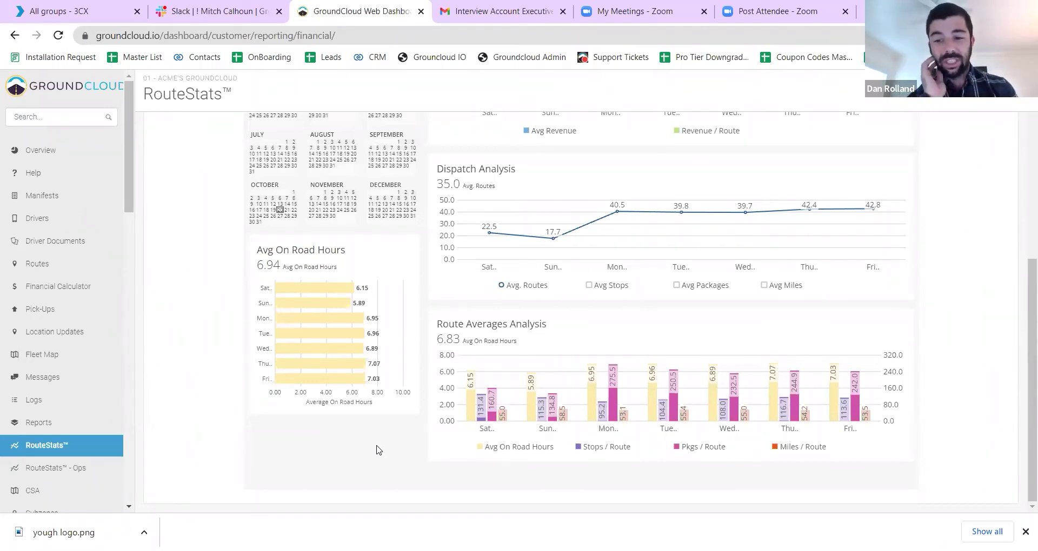
{"action": "left_click", "coordinate": [475, 444]}
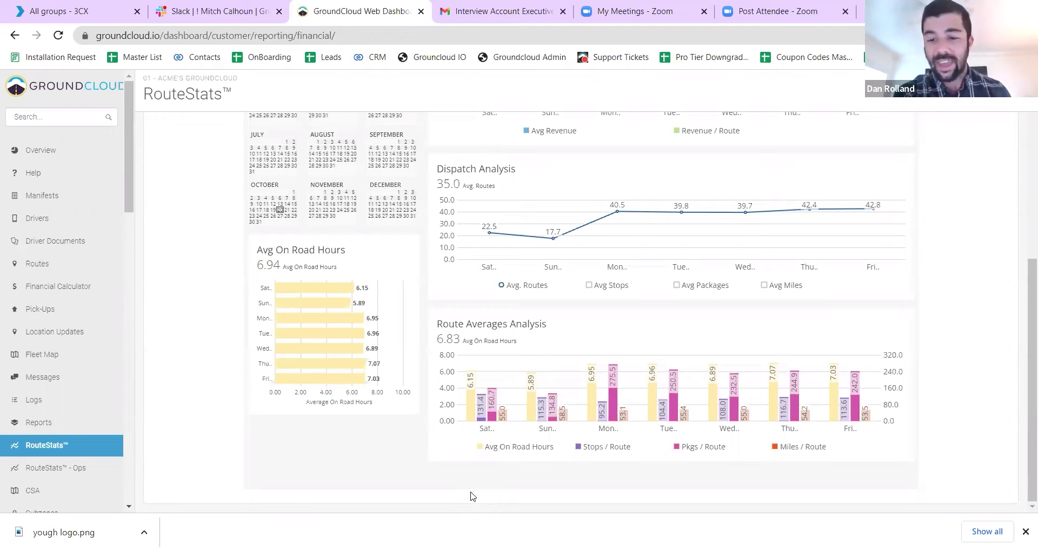
Step: Open the Day of Week - Volume Analysis report and set its period to the last 6 months
{"action": "scroll", "coordinate": [597, 419], "scroll_direction": "up", "scroll_amount": 6}
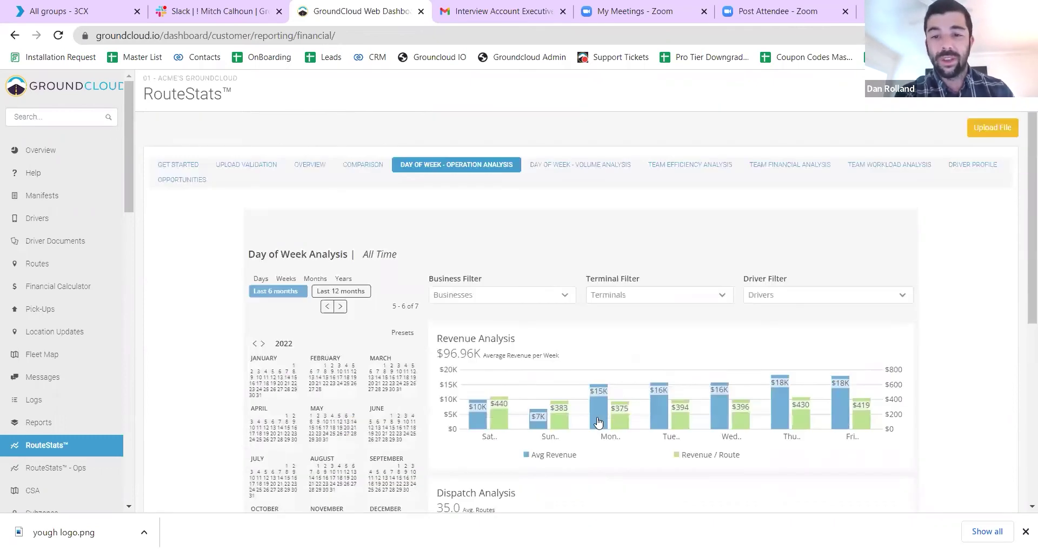
{"action": "left_click", "coordinate": [573, 168]}
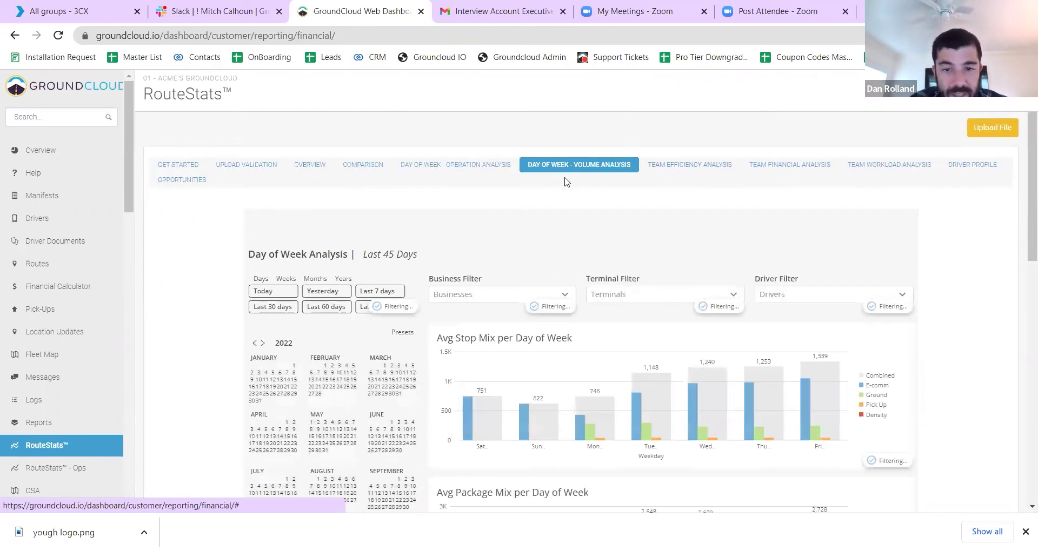
{"action": "left_click", "coordinate": [316, 279]}
{"action": "left_click", "coordinate": [340, 307]}
{"action": "left_click", "coordinate": [340, 306]}
{"action": "left_click", "coordinate": [273, 297]}
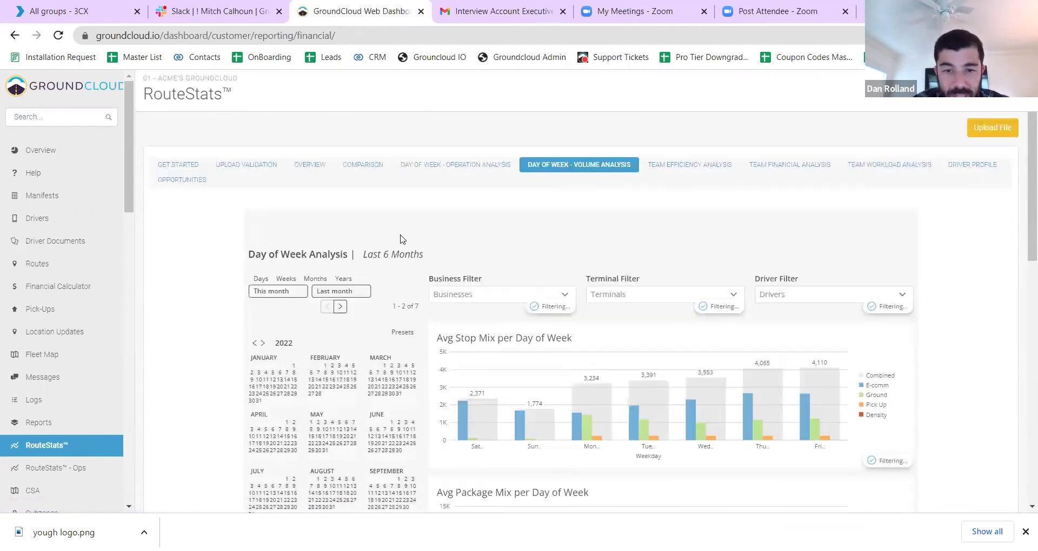
Step: Examine the average stop mix and package mix charts per day of week, and the Averages per Route section
{"action": "scroll", "coordinate": [400, 239], "scroll_direction": "down", "scroll_amount": 2}
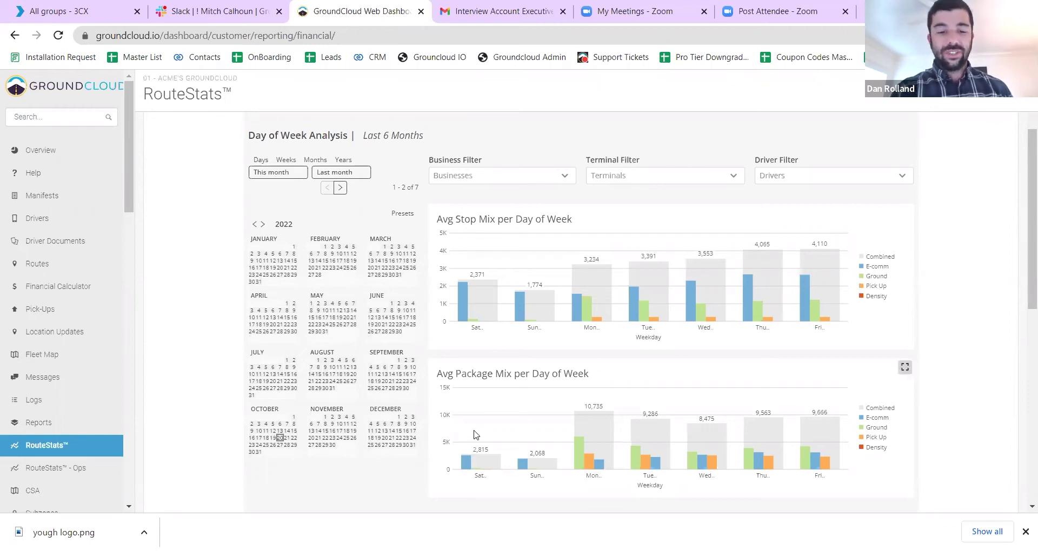
{"action": "scroll", "coordinate": [476, 427], "scroll_direction": "down", "scroll_amount": 3}
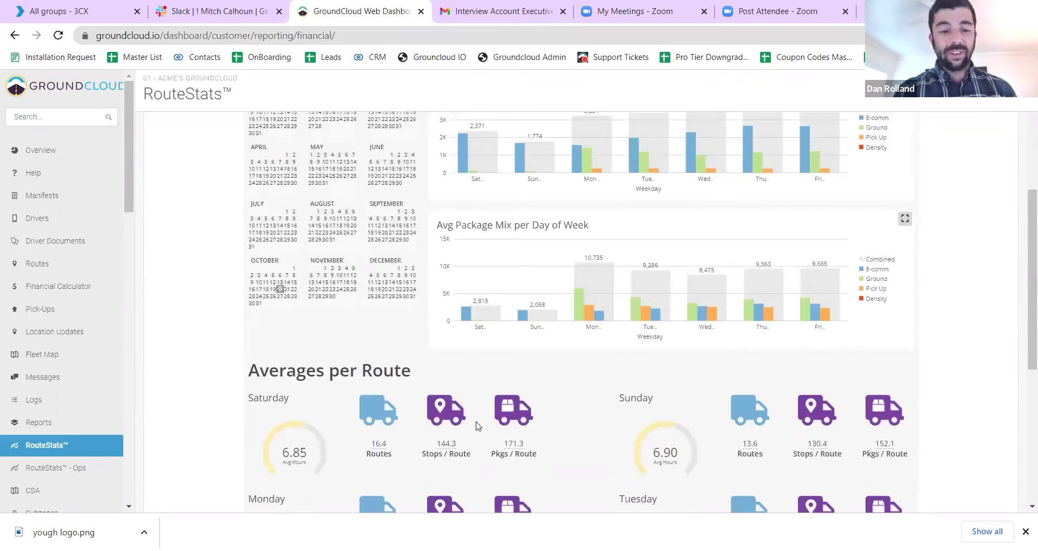
{"action": "scroll", "coordinate": [477, 426], "scroll_direction": "down", "scroll_amount": 4}
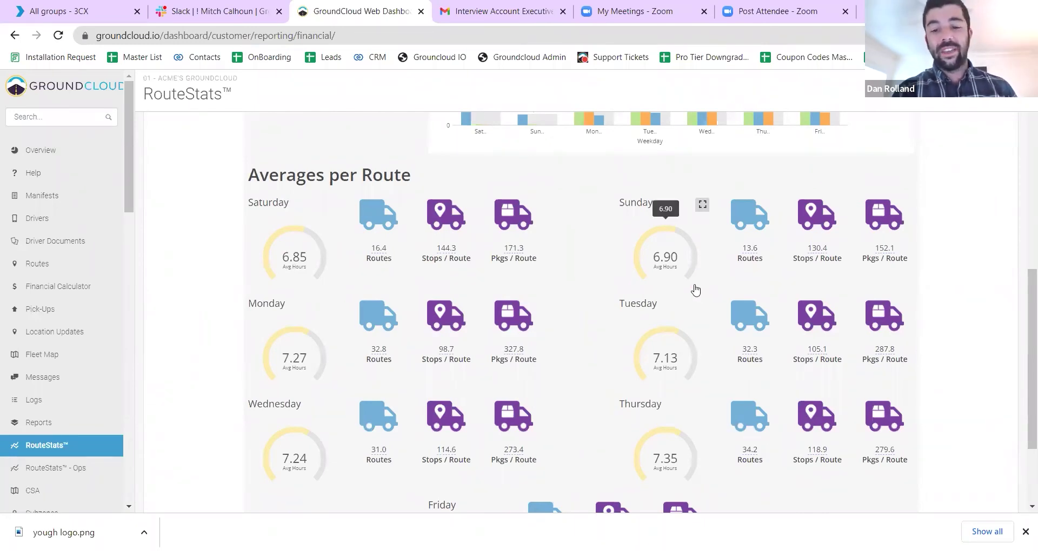
Step: Open the Team Efficiency Analysis report and set its period to the last 6 months
{"action": "scroll", "coordinate": [695, 290], "scroll_direction": "up", "scroll_amount": 9}
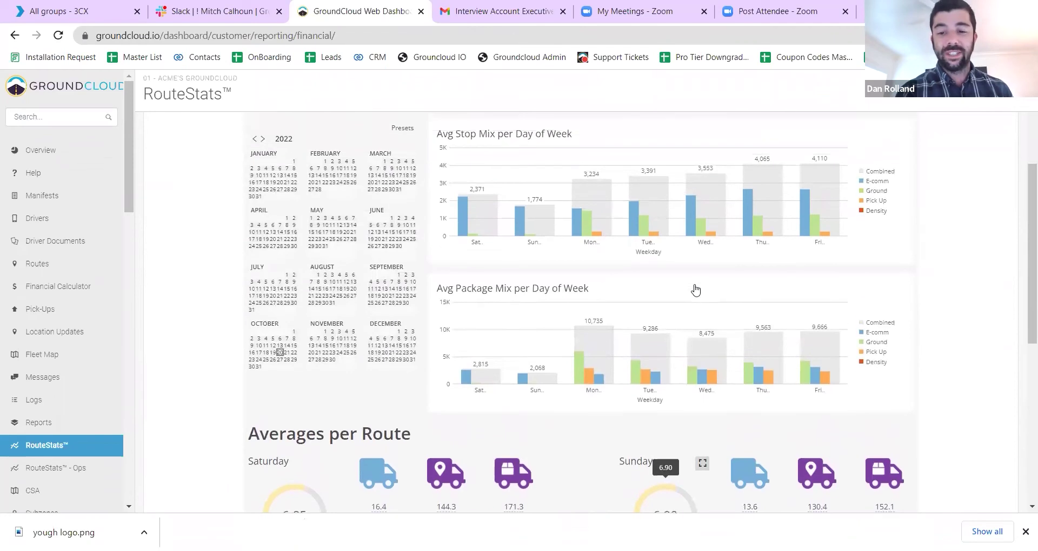
{"action": "left_click", "coordinate": [681, 168]}
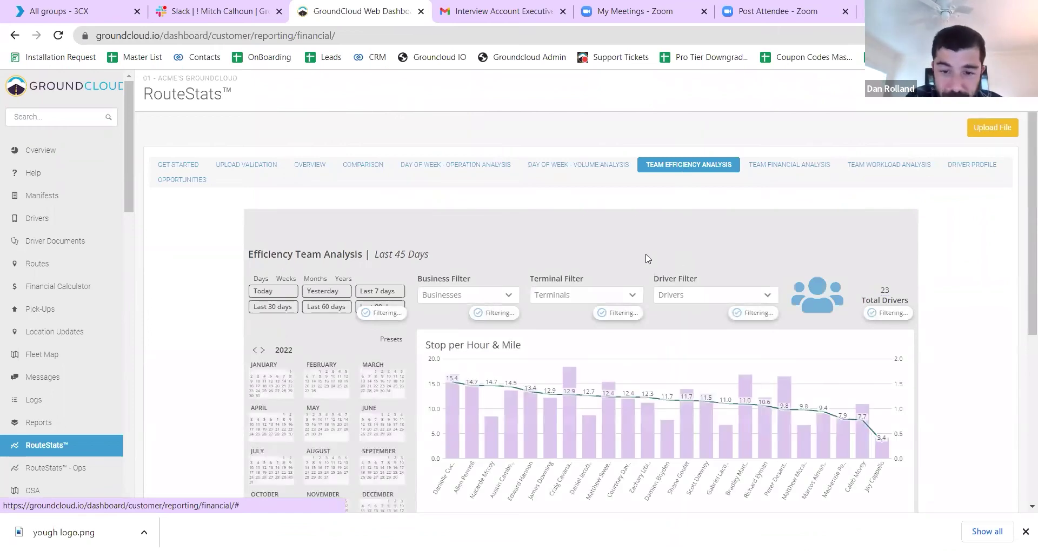
{"action": "scroll", "coordinate": [646, 259], "scroll_direction": "down", "scroll_amount": 4}
{"action": "scroll", "coordinate": [646, 259], "scroll_direction": "down", "scroll_amount": 2}
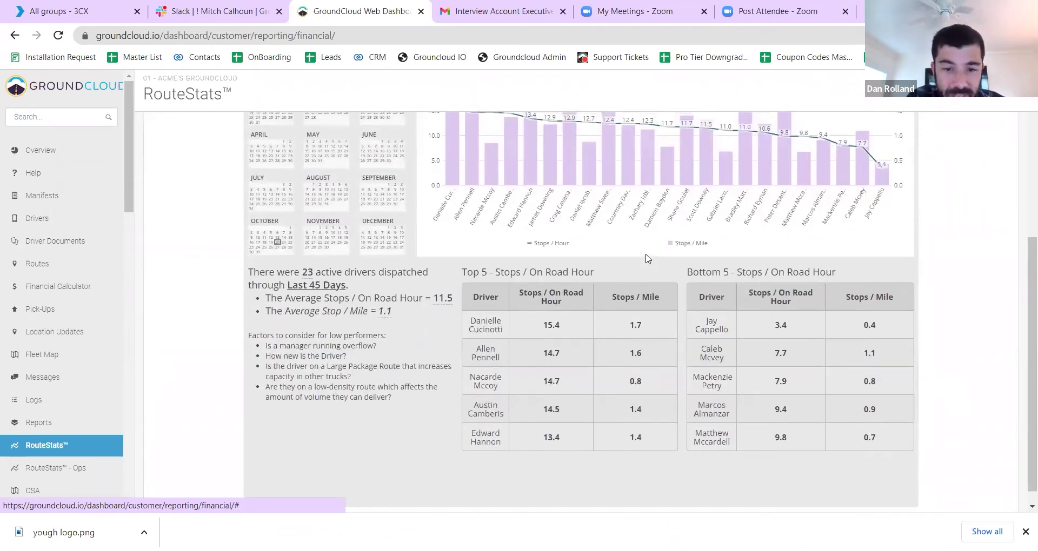
{"action": "scroll", "coordinate": [647, 257], "scroll_direction": "up", "scroll_amount": 5}
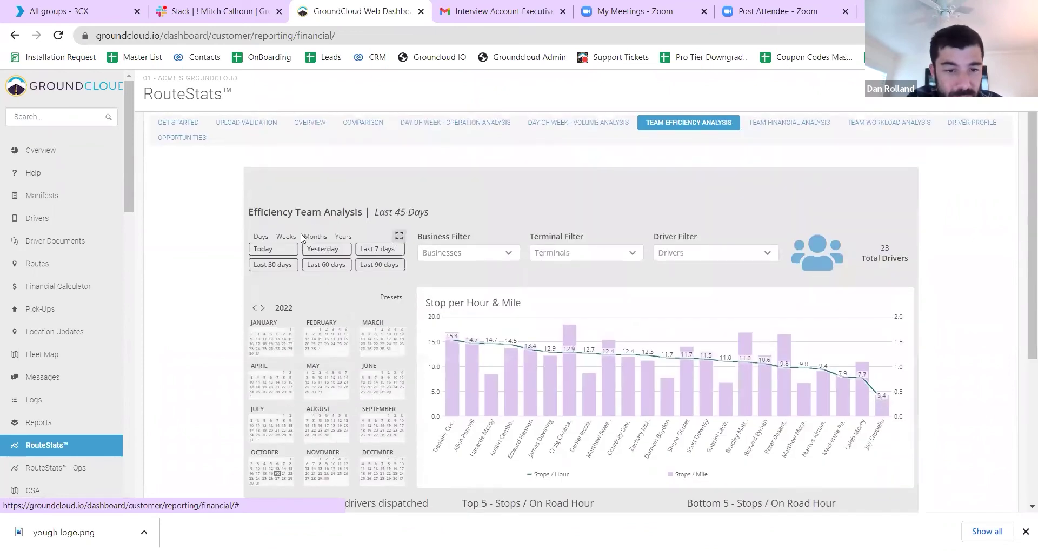
{"action": "left_click", "coordinate": [319, 236]}
{"action": "left_click", "coordinate": [335, 270]}
{"action": "left_click", "coordinate": [335, 270]}
{"action": "left_click", "coordinate": [277, 252]}
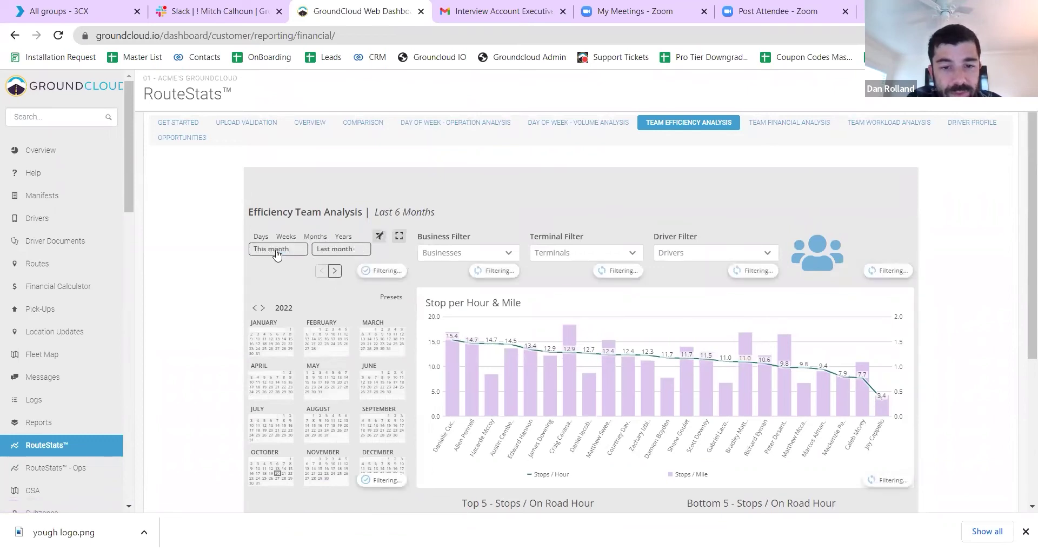
Step: Examine the Stop per Hour & Mile chart, the efficiency averages, and the Top 5 and Bottom 5 driver tables
{"action": "scroll", "coordinate": [454, 172], "scroll_direction": "down", "scroll_amount": 1}
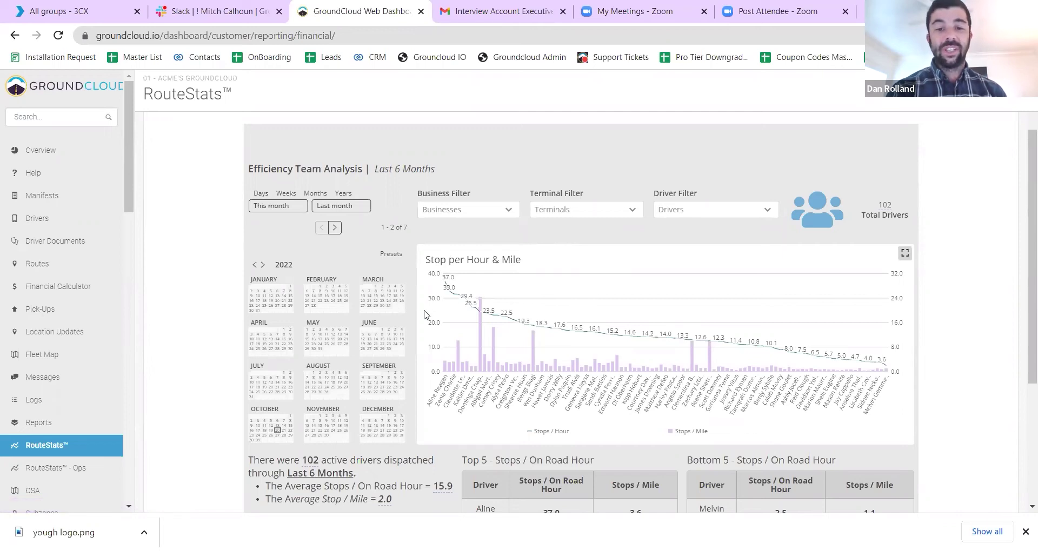
{"action": "mouse_move", "coordinate": [482, 307]}
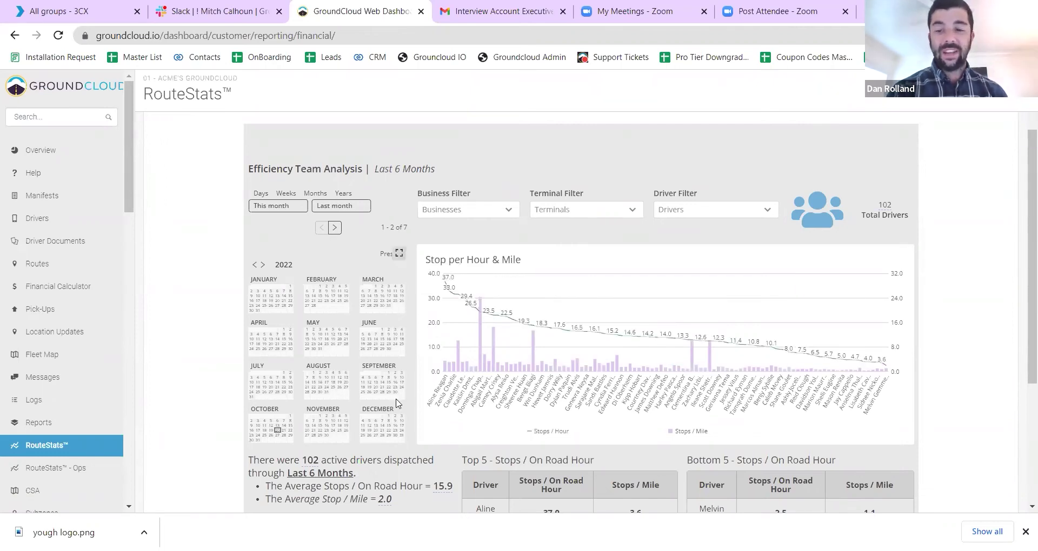
{"action": "scroll", "coordinate": [397, 403], "scroll_direction": "down", "scroll_amount": 1}
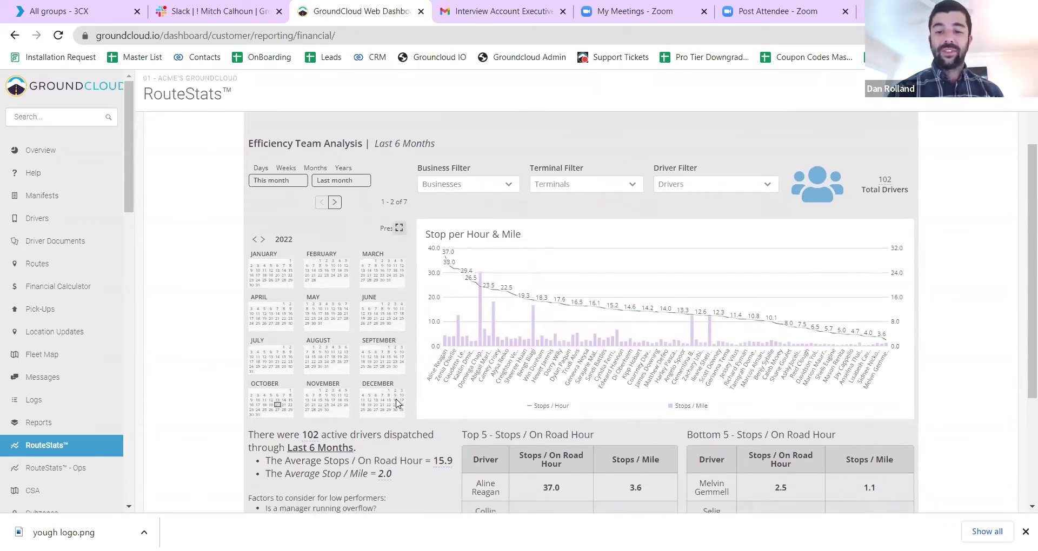
{"action": "scroll", "coordinate": [397, 403], "scroll_direction": "down", "scroll_amount": 2}
{"action": "scroll", "coordinate": [398, 402], "scroll_direction": "down", "scroll_amount": 4}
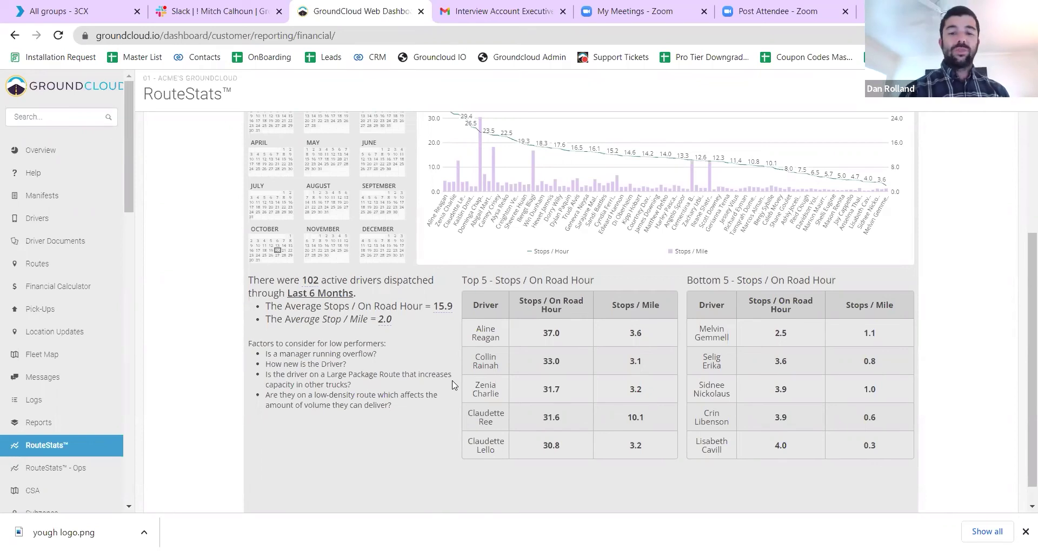
Step: Open the Team Financial Analysis report and set its period to the last 6 months
{"action": "scroll", "coordinate": [346, 492], "scroll_direction": "up", "scroll_amount": 5}
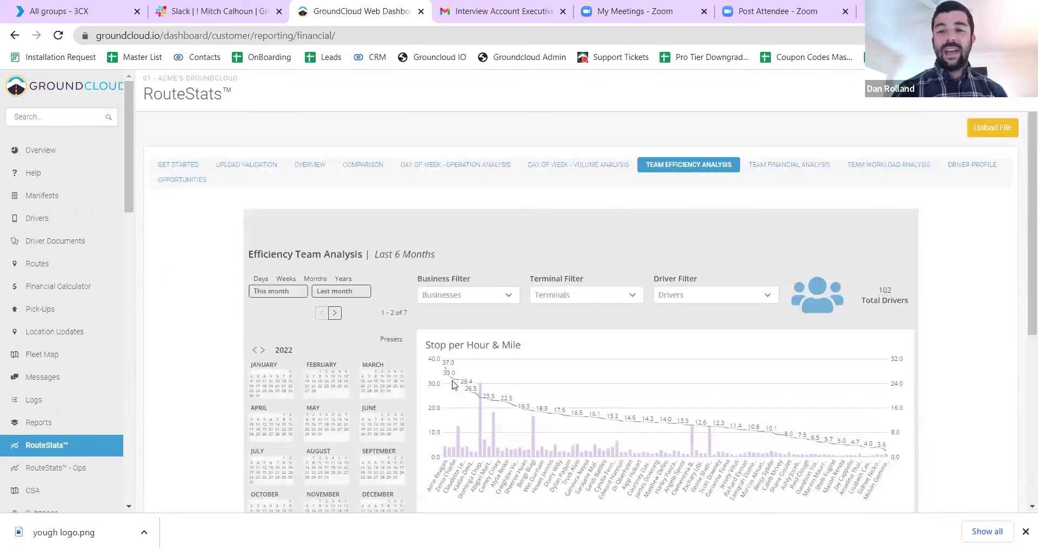
{"action": "left_click", "coordinate": [789, 168]}
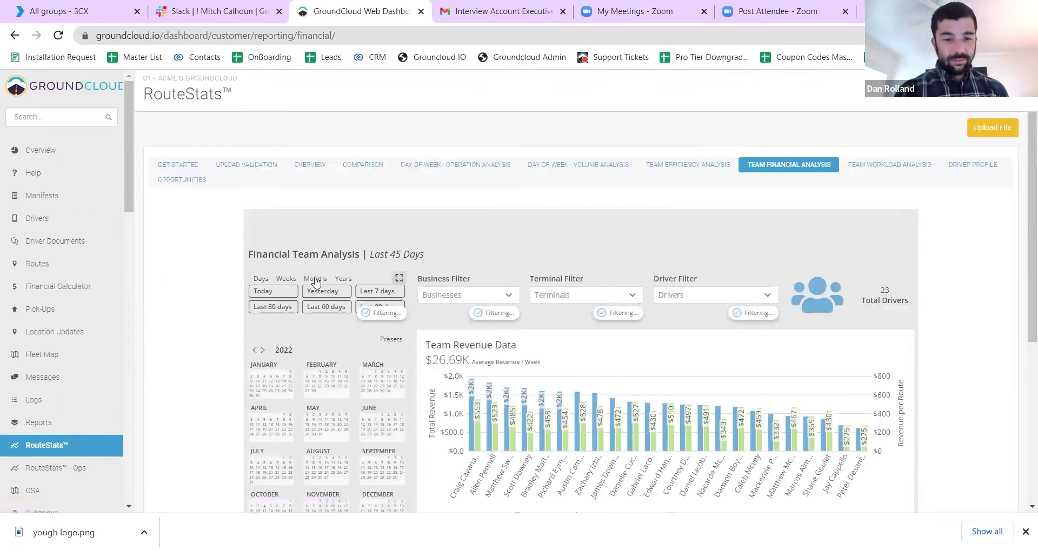
{"action": "left_click", "coordinate": [317, 280]}
{"action": "left_click", "coordinate": [287, 292]}
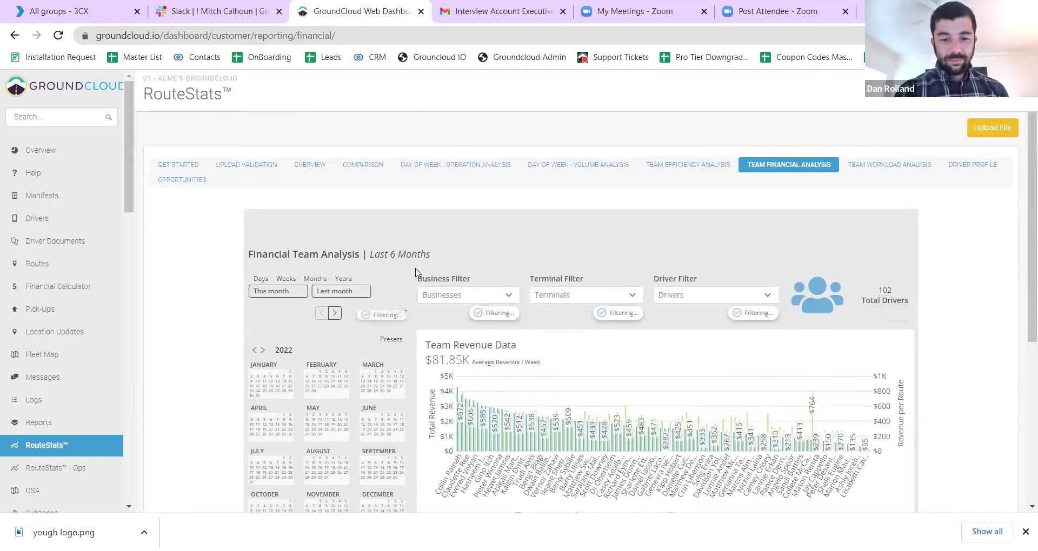
Step: Examine the Team Revenue Data chart, the revenue averages, and the Top 5 and Bottom 5 Revenue / Route tables
{"action": "scroll", "coordinate": [416, 272], "scroll_direction": "down", "scroll_amount": 2}
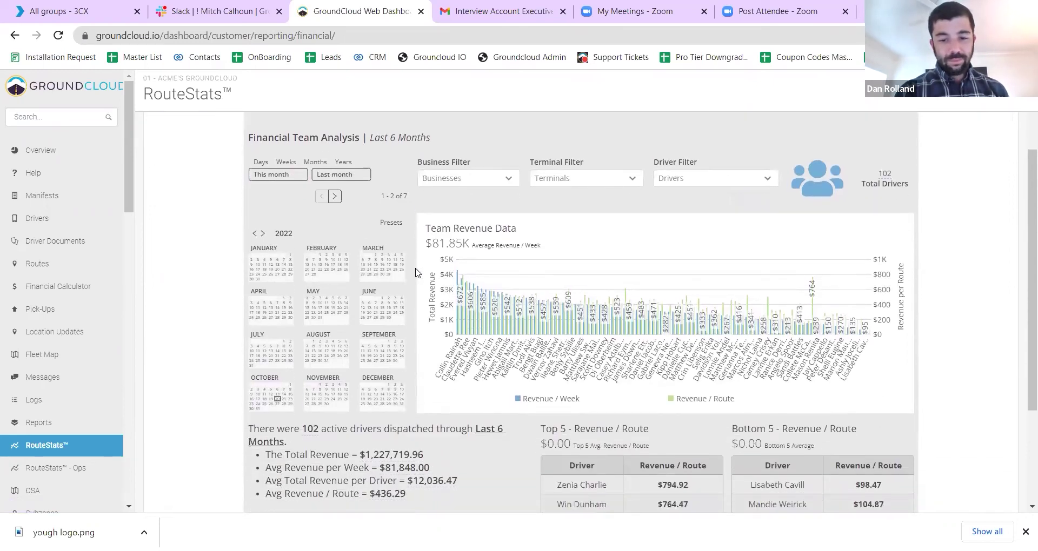
{"action": "scroll", "coordinate": [416, 272], "scroll_direction": "down", "scroll_amount": 3}
{"action": "scroll", "coordinate": [416, 272], "scroll_direction": "up", "scroll_amount": 4}
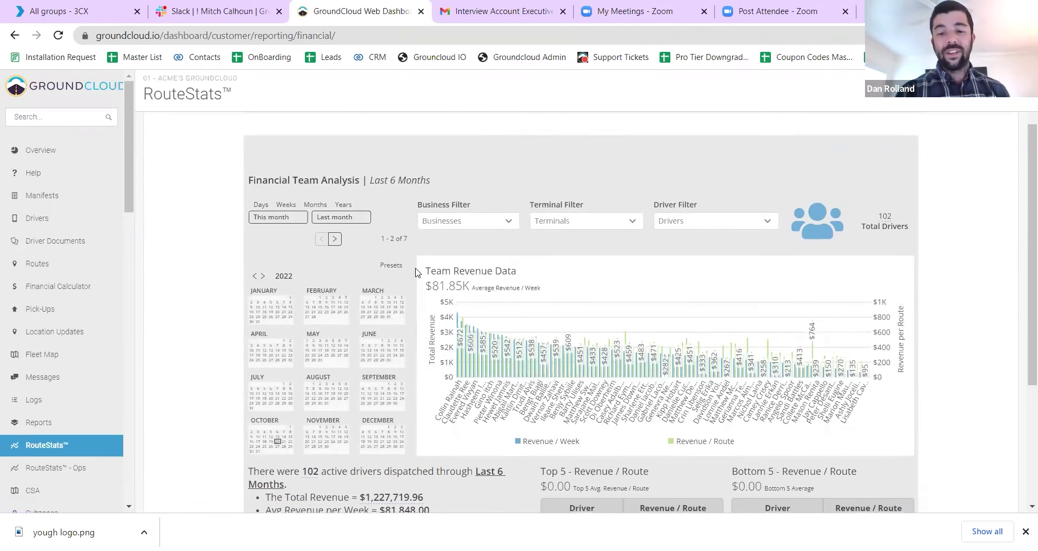
{"action": "scroll", "coordinate": [416, 272], "scroll_direction": "down", "scroll_amount": 2}
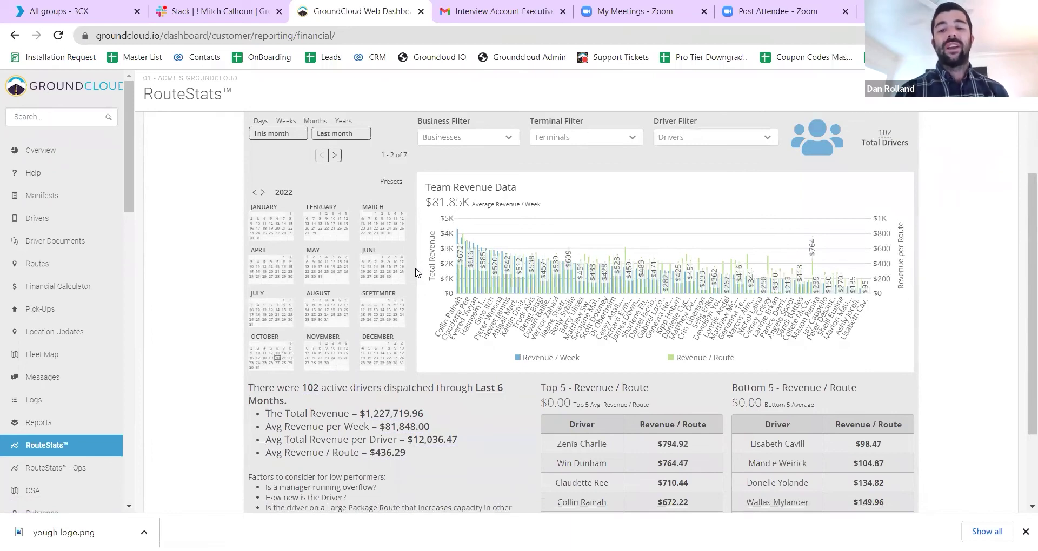
{"action": "scroll", "coordinate": [416, 271], "scroll_direction": "down", "scroll_amount": 1}
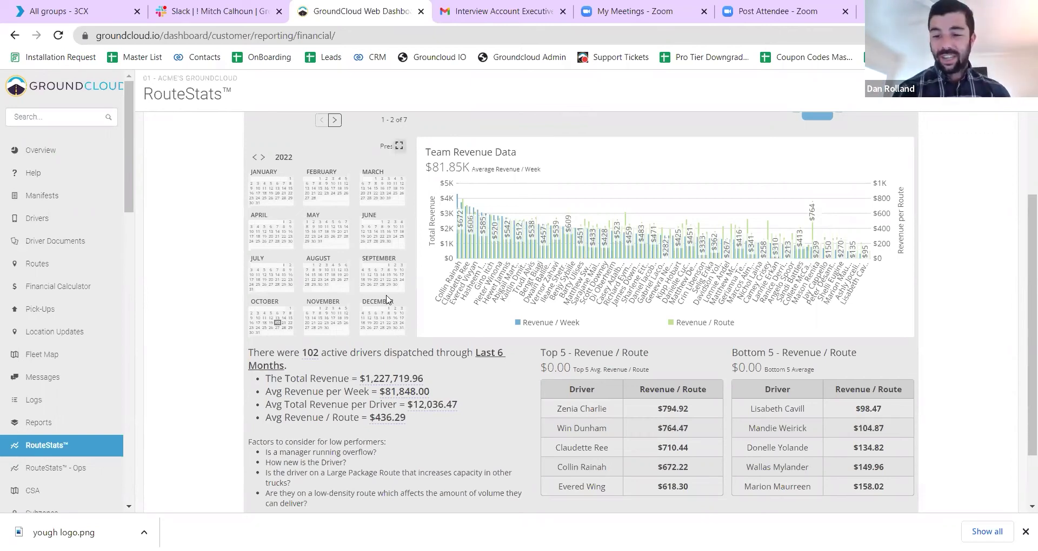
{"action": "scroll", "coordinate": [387, 300], "scroll_direction": "down", "scroll_amount": 2}
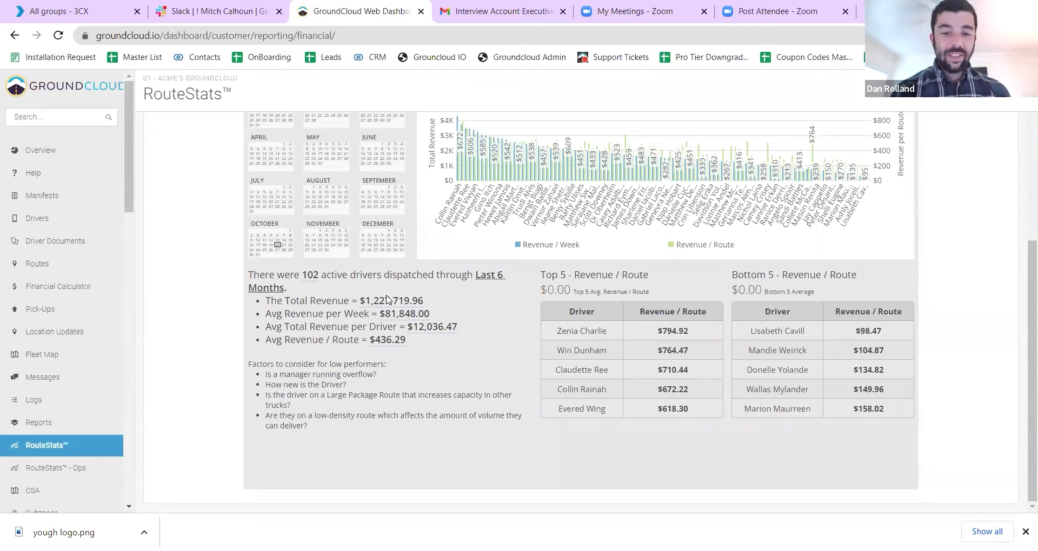
{"action": "scroll", "coordinate": [387, 300], "scroll_direction": "up", "scroll_amount": 1}
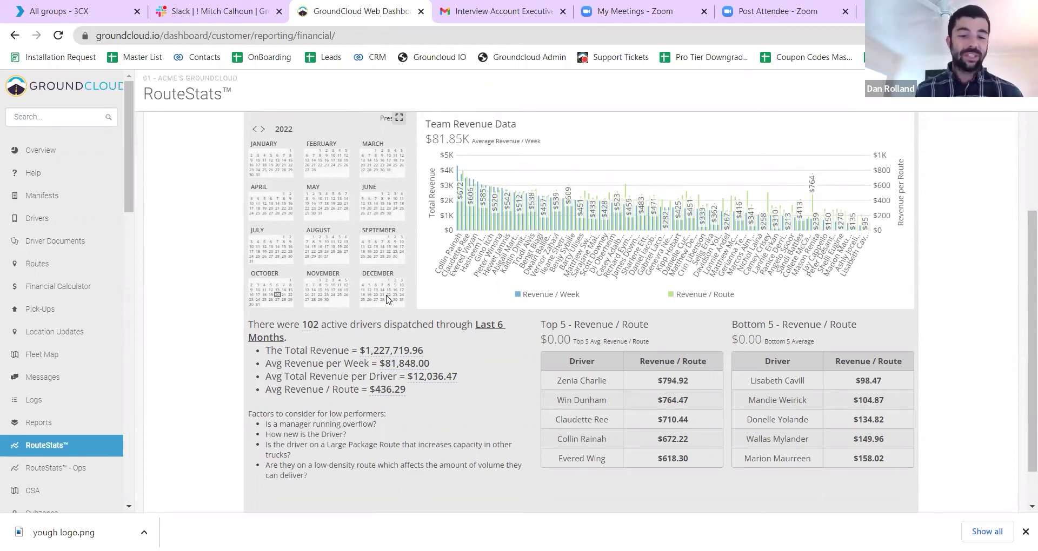
Step: Review the revenue summary and the listed factors for low performers in the Team Financial Analysis report
{"action": "scroll", "coordinate": [398, 373], "scroll_direction": "up", "scroll_amount": 4}
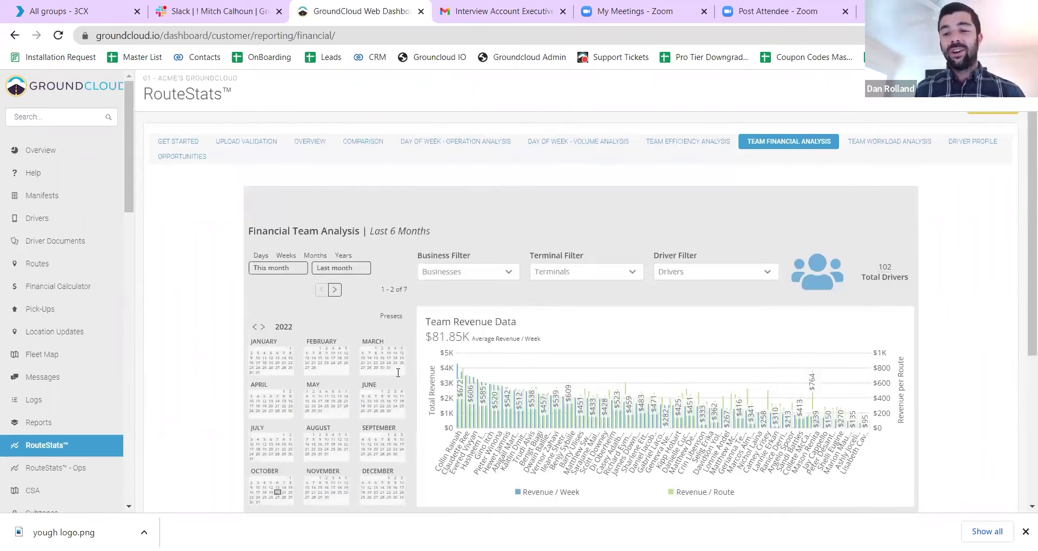
{"action": "scroll", "coordinate": [398, 373], "scroll_direction": "down", "scroll_amount": 3}
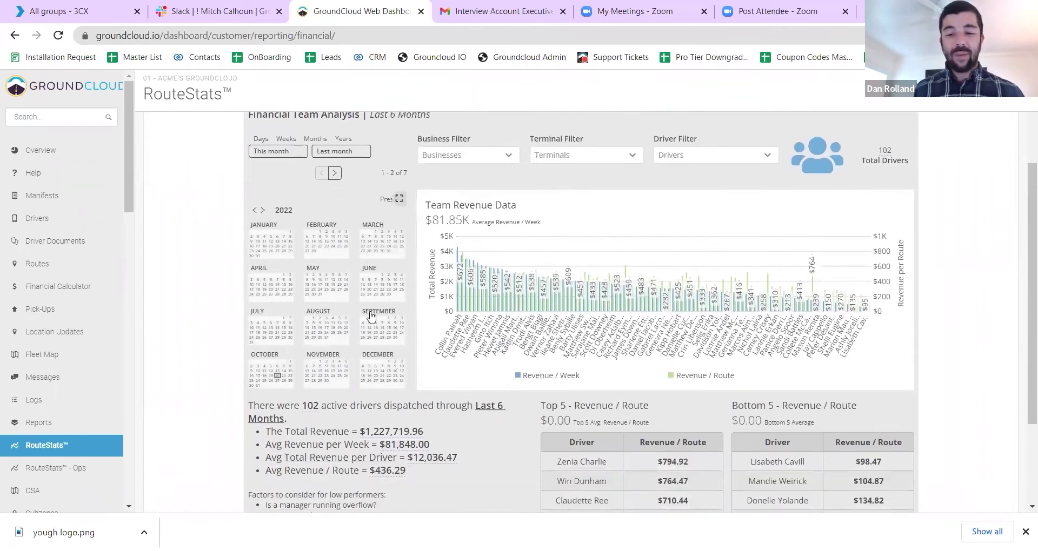
{"action": "scroll", "coordinate": [370, 316], "scroll_direction": "down", "scroll_amount": 2}
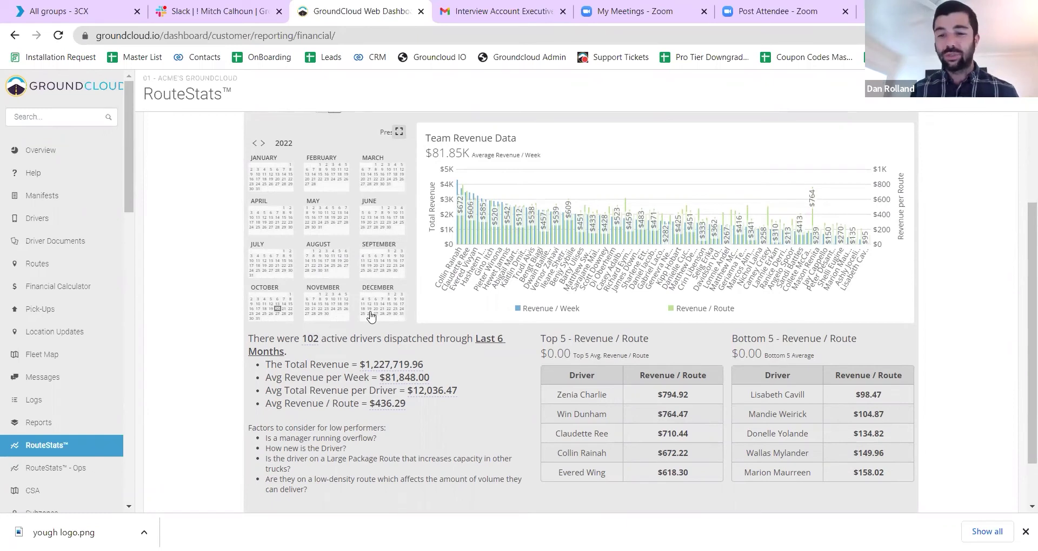
{"action": "scroll", "coordinate": [508, 292], "scroll_direction": "up", "scroll_amount": 4}
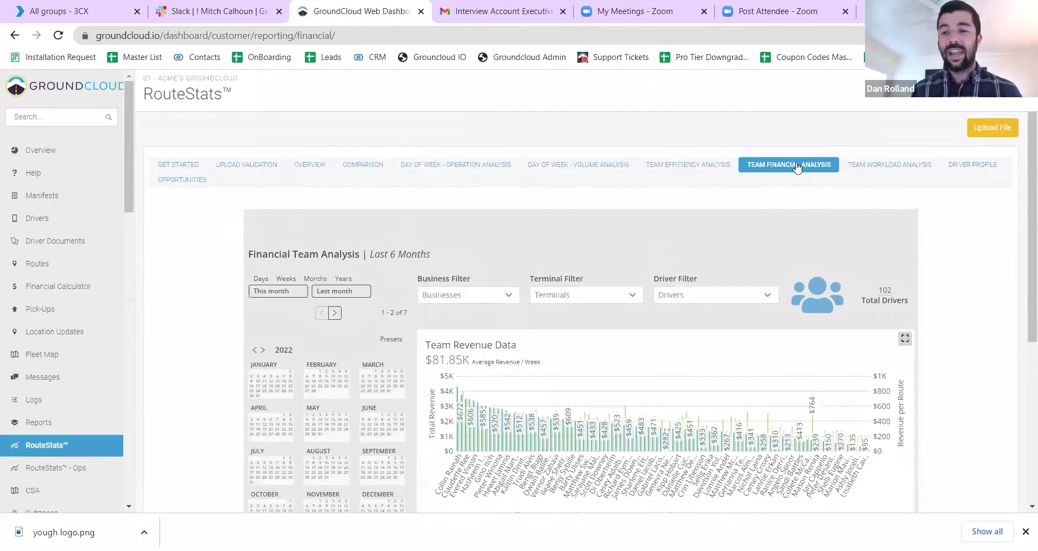
Step: Open the Team Workload Analysis report and set its period to the last 6 months
{"action": "left_click", "coordinate": [893, 168]}
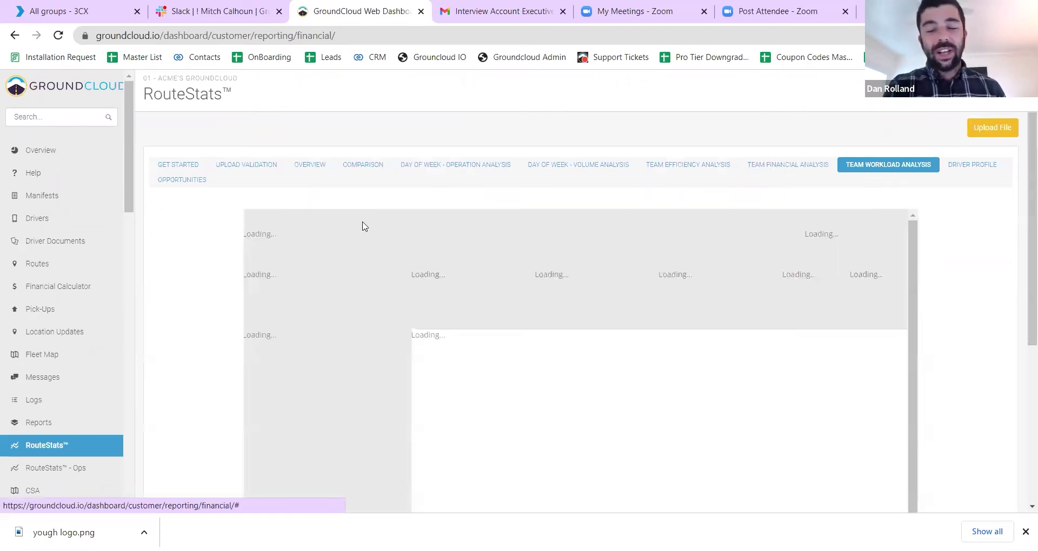
{"action": "scroll", "coordinate": [362, 226], "scroll_direction": "down", "scroll_amount": 1}
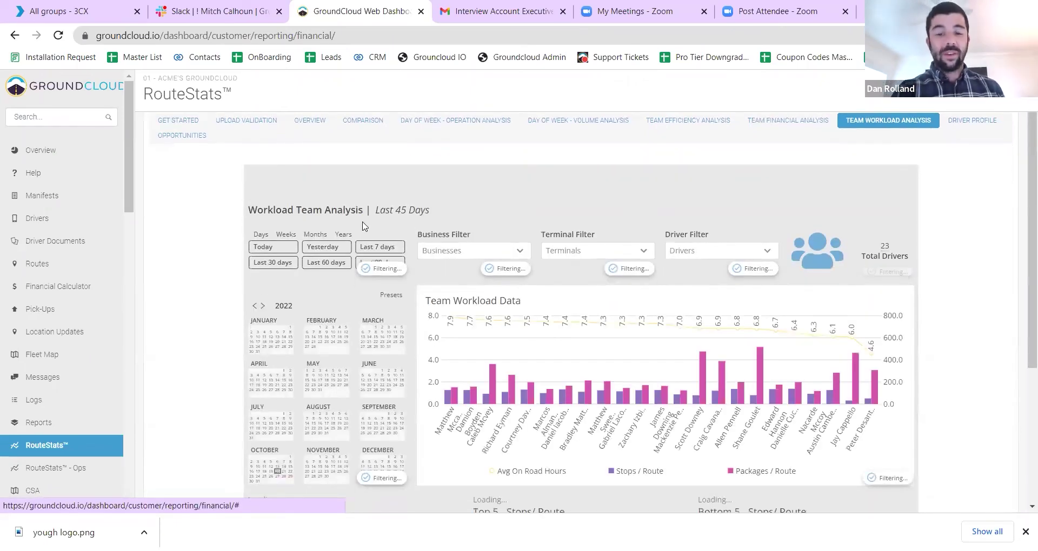
{"action": "scroll", "coordinate": [362, 226], "scroll_direction": "down", "scroll_amount": 1}
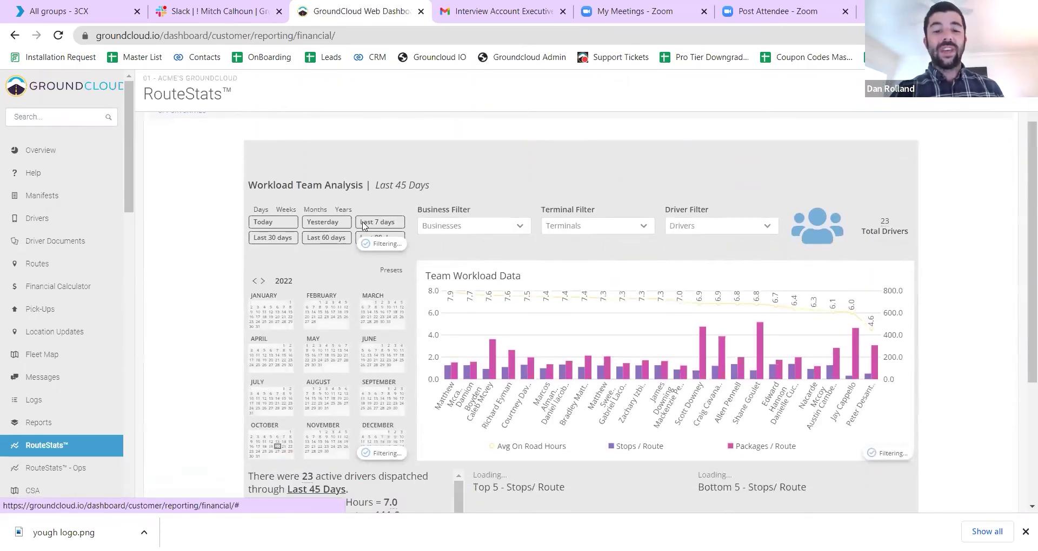
{"action": "left_click", "coordinate": [315, 211]}
{"action": "left_click", "coordinate": [334, 244]}
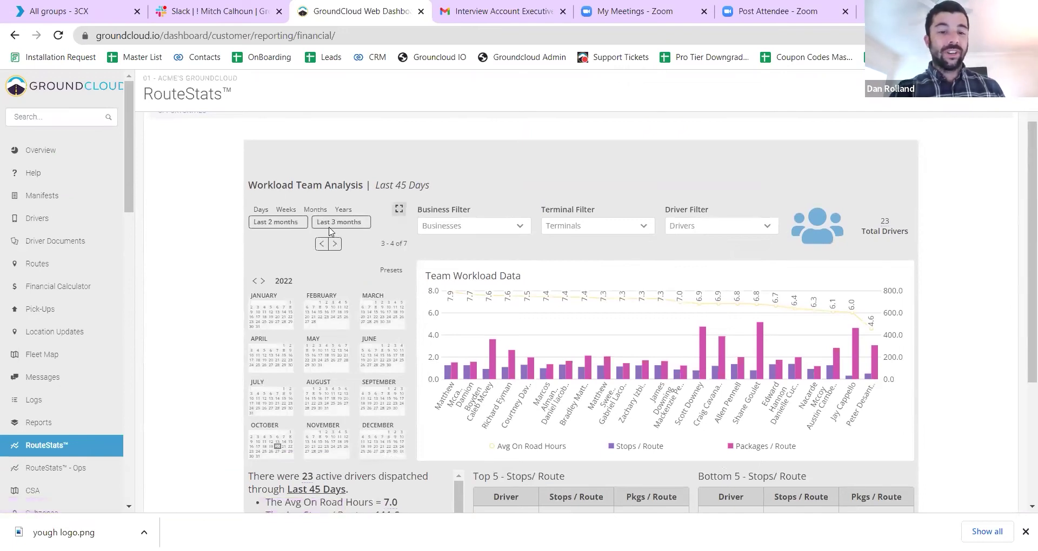
{"action": "left_click", "coordinate": [335, 244]}
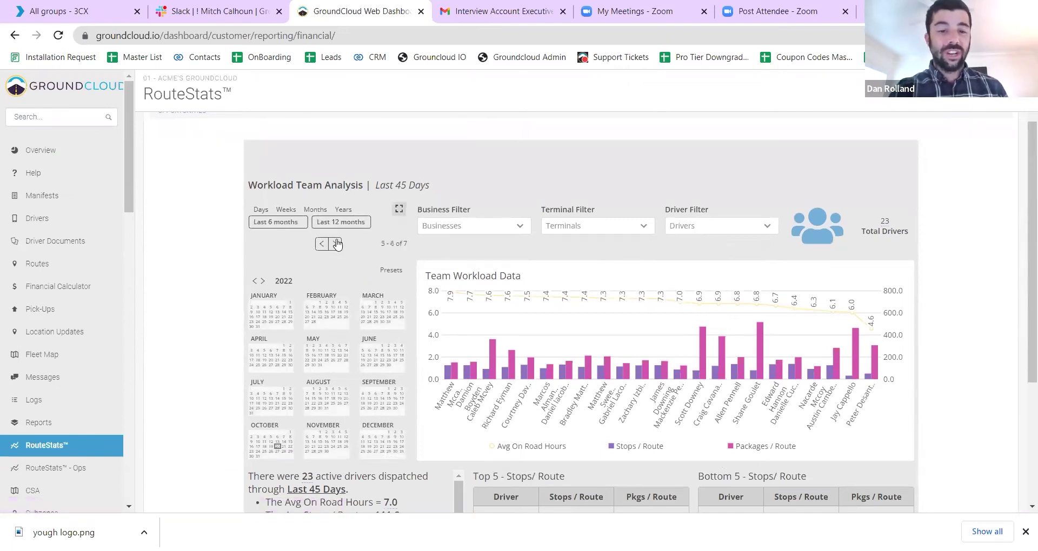
{"action": "left_click", "coordinate": [264, 224]}
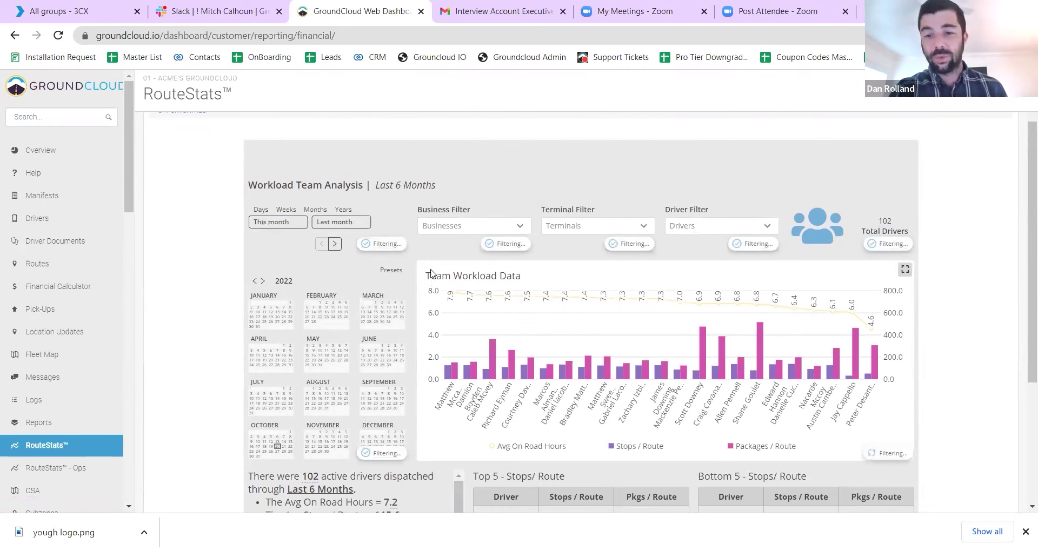
Step: Examine the Team Workload Data chart, the workload averages, and the Top 5 and Bottom 5 Stops / Route tables
{"action": "scroll", "coordinate": [431, 276], "scroll_direction": "down", "scroll_amount": 2}
{"action": "scroll", "coordinate": [430, 276], "scroll_direction": "down", "scroll_amount": 2}
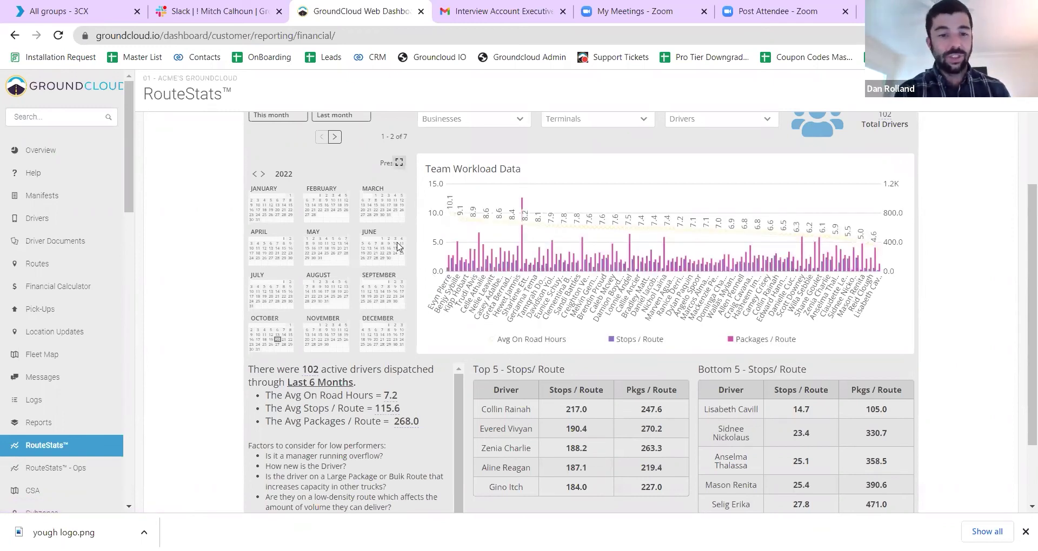
{"action": "scroll", "coordinate": [398, 246], "scroll_direction": "up", "scroll_amount": 3}
{"action": "left_click", "coordinate": [335, 301]}
{"action": "left_click", "coordinate": [335, 301]}
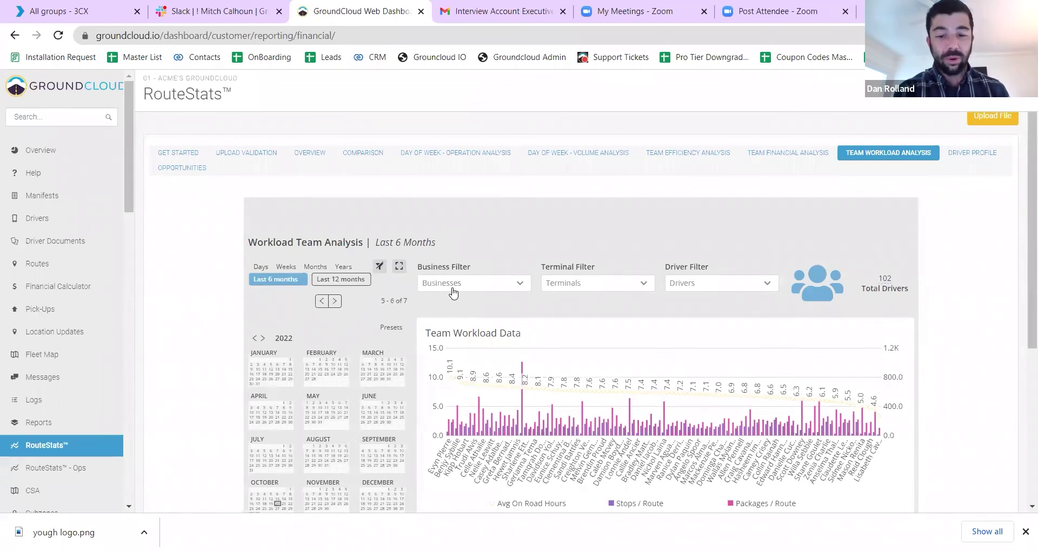
{"action": "scroll", "coordinate": [453, 292], "scroll_direction": "down", "scroll_amount": 3}
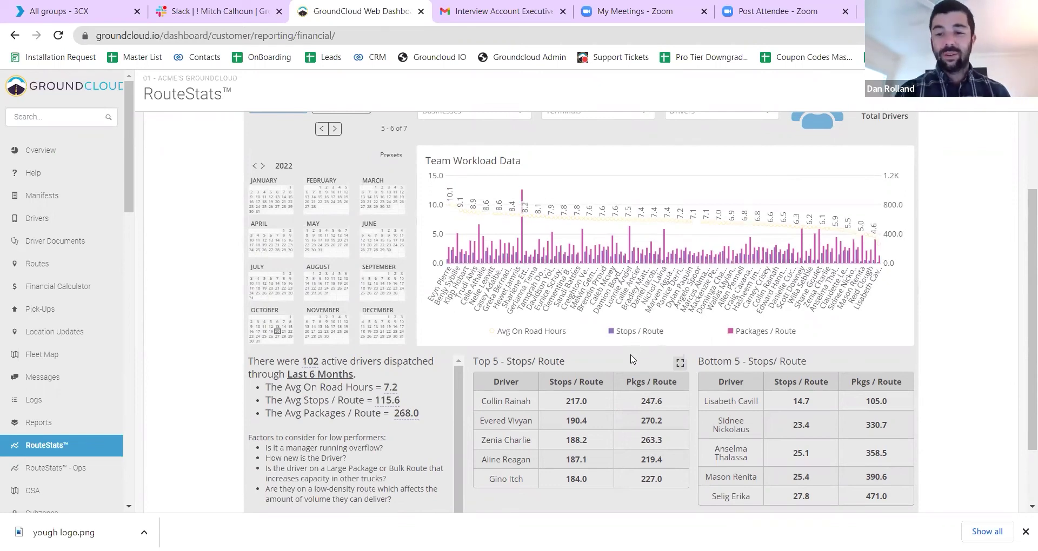
{"action": "scroll", "coordinate": [632, 359], "scroll_direction": "down", "scroll_amount": 1}
{"action": "scroll", "coordinate": [632, 360], "scroll_direction": "down", "scroll_amount": 1}
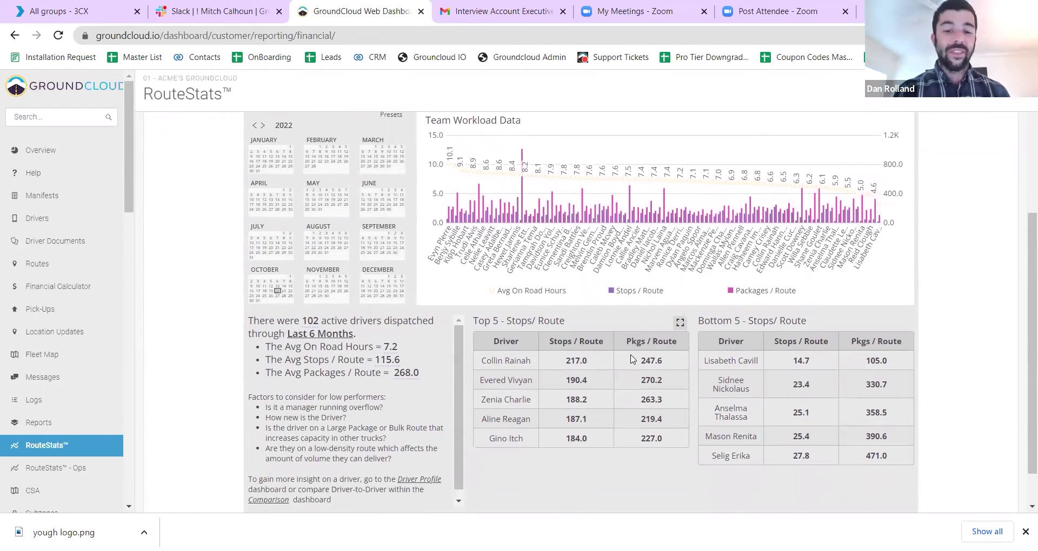
{"action": "scroll", "coordinate": [632, 360], "scroll_direction": "up", "scroll_amount": 5}
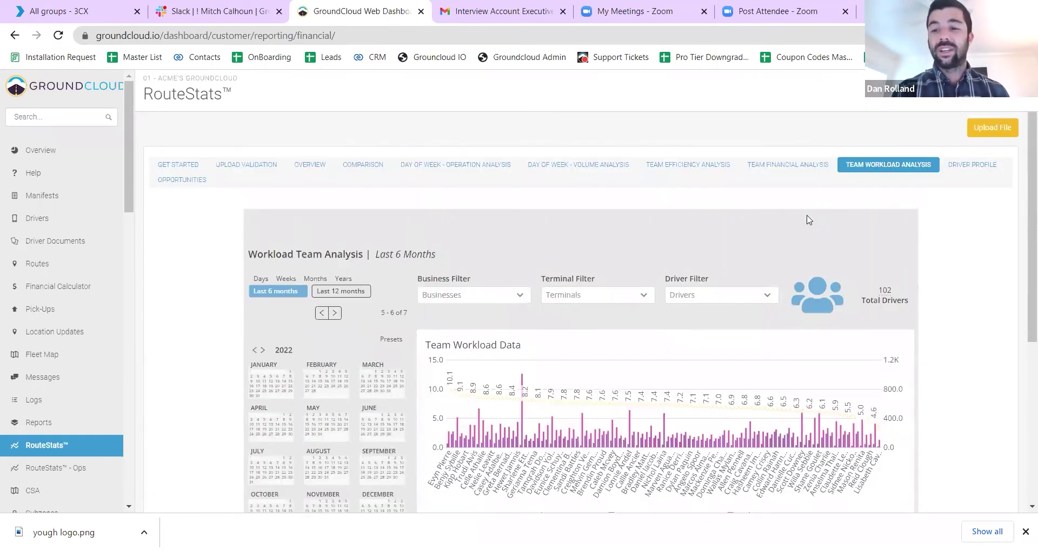
Step: Open the Driver Profile report and set its period to the last 6 months
{"action": "left_click", "coordinate": [968, 165]}
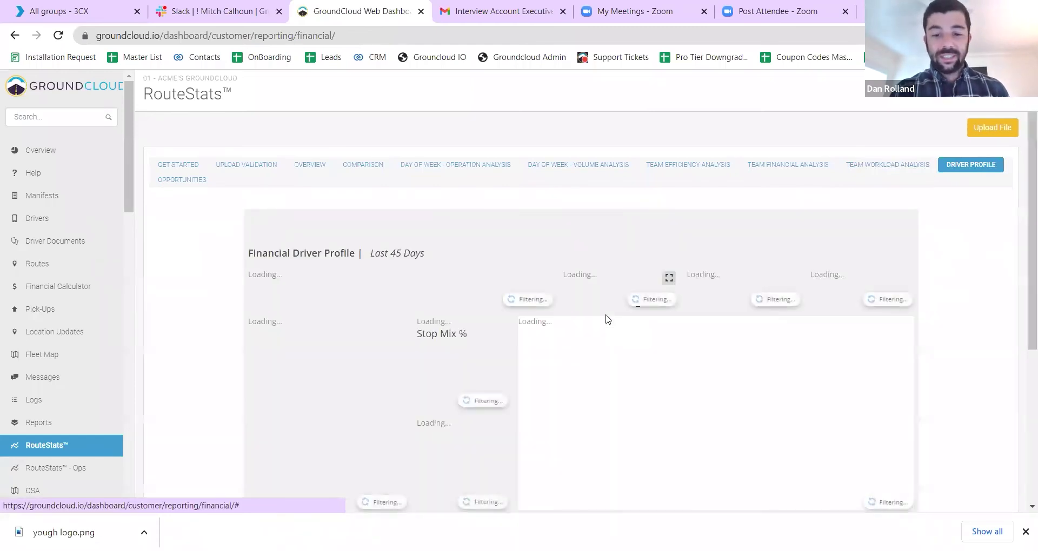
{"action": "scroll", "coordinate": [605, 319], "scroll_direction": "down", "scroll_amount": 1}
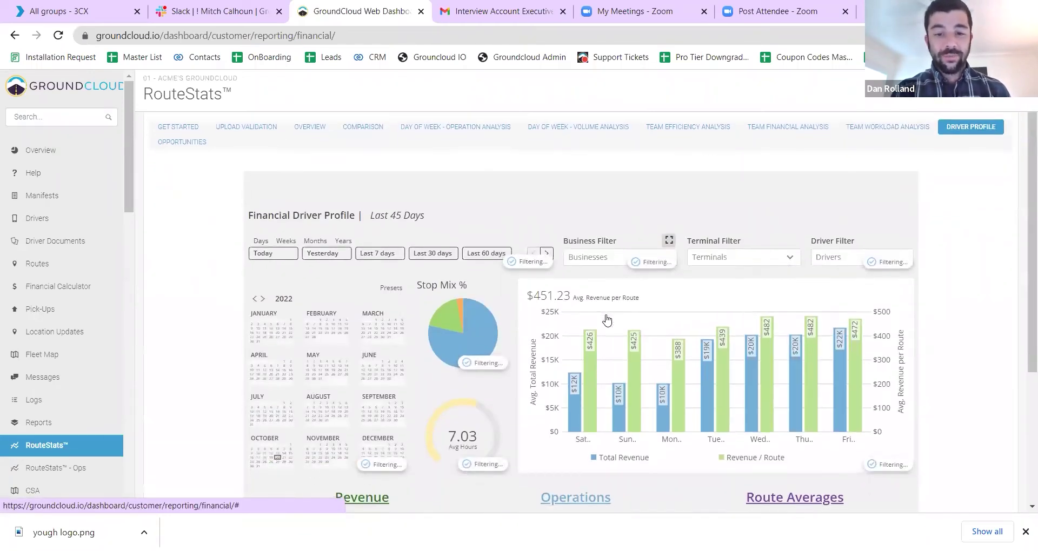
{"action": "right_click", "coordinate": [580, 276]}
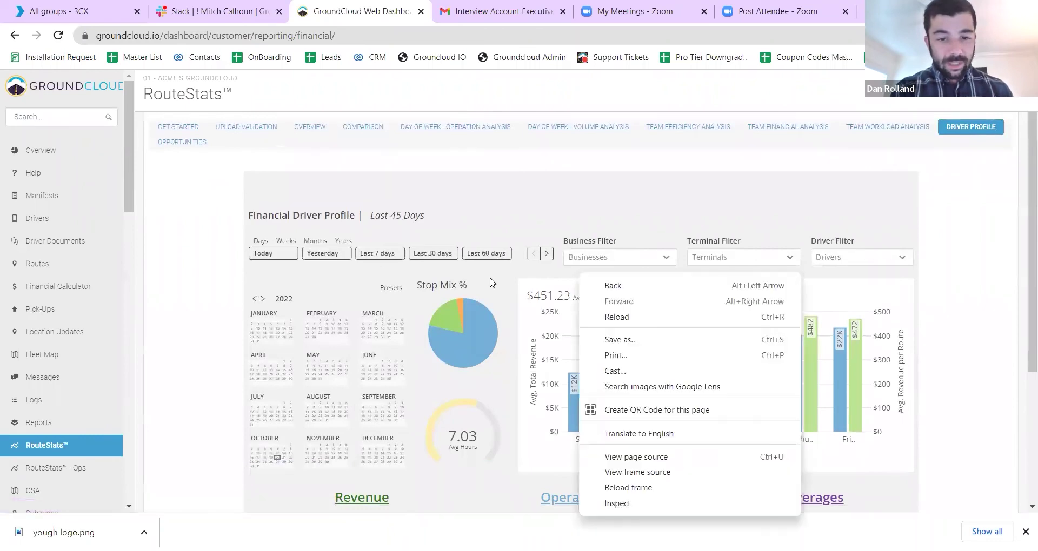
{"action": "left_click", "coordinate": [546, 253]}
{"action": "left_click", "coordinate": [316, 242]}
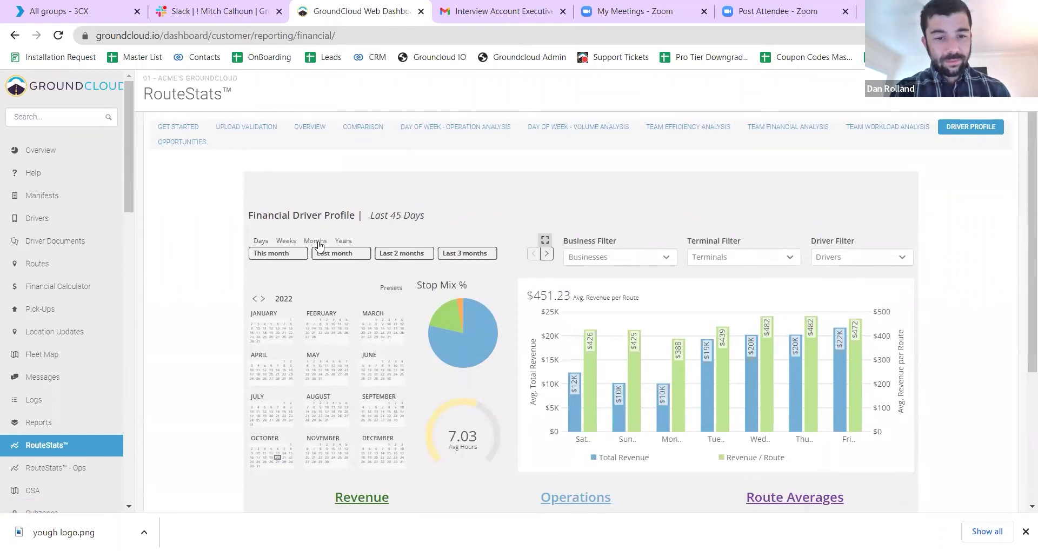
{"action": "left_click", "coordinate": [272, 258]}
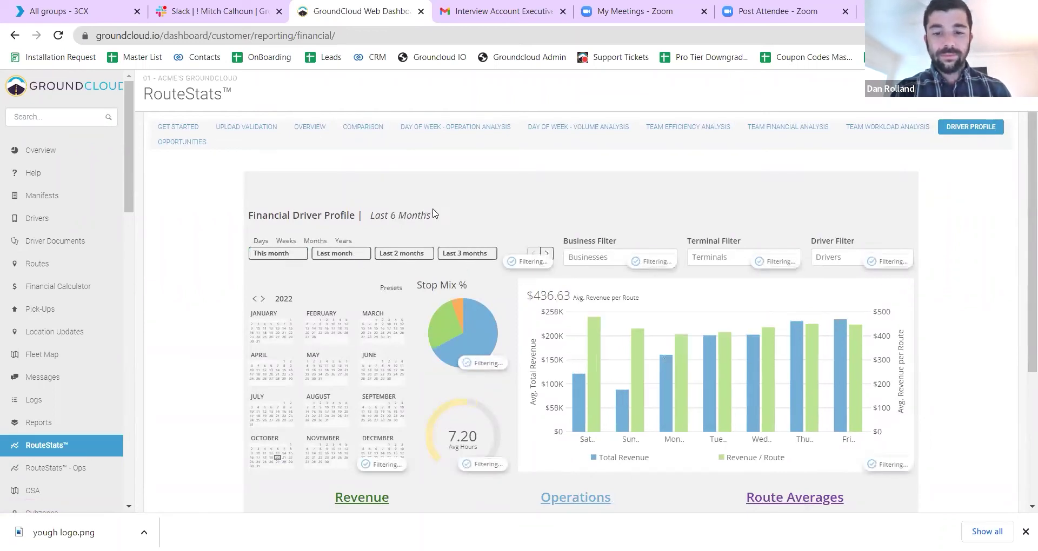
Step: Examine the Driver Profile's stop mix, average hours and revenue charts, and its Revenue, Operations and Route Averages figures
{"action": "scroll", "coordinate": [502, 237], "scroll_direction": "down", "scroll_amount": 4}
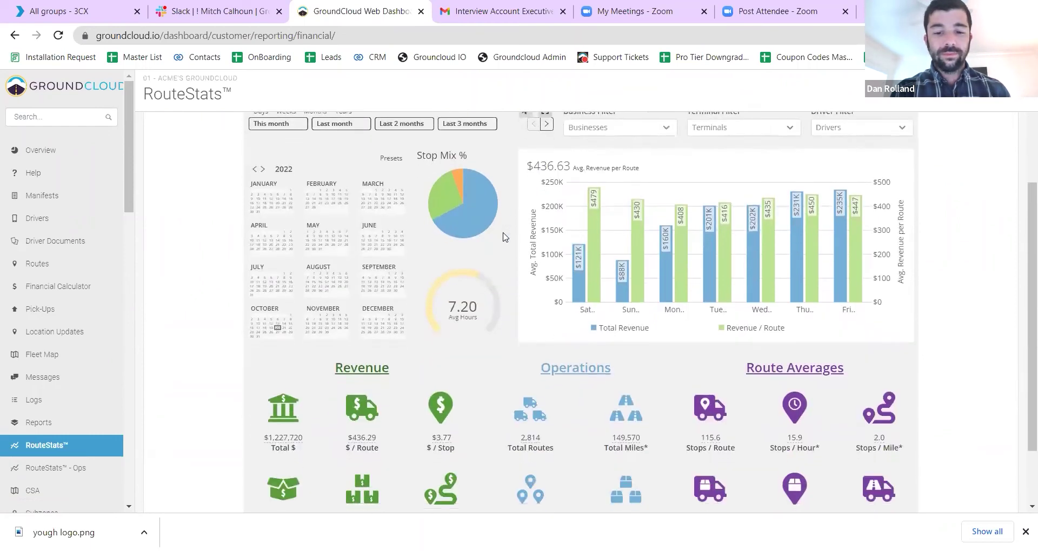
{"action": "scroll", "coordinate": [503, 236], "scroll_direction": "up", "scroll_amount": 2}
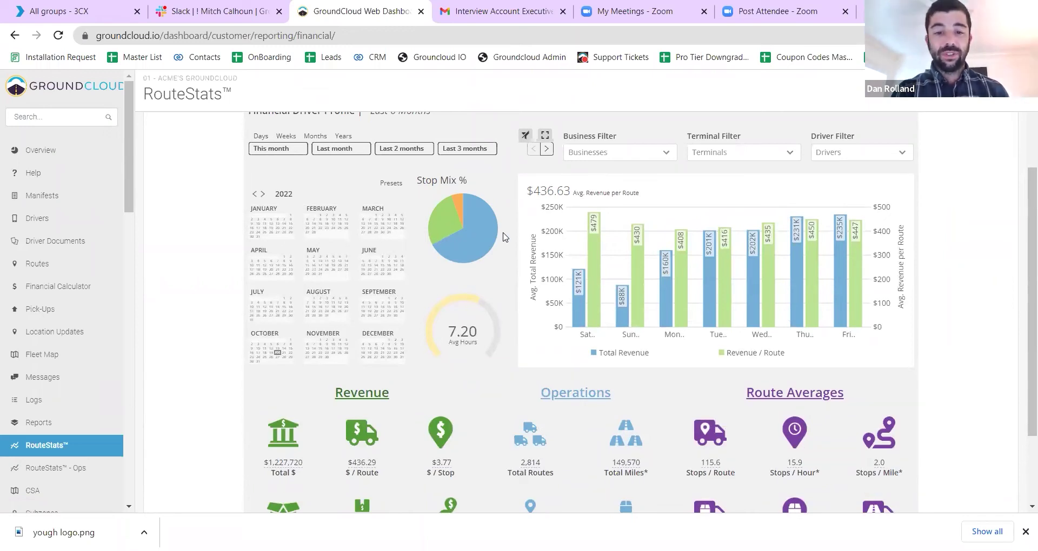
{"action": "scroll", "coordinate": [503, 236], "scroll_direction": "up", "scroll_amount": 2}
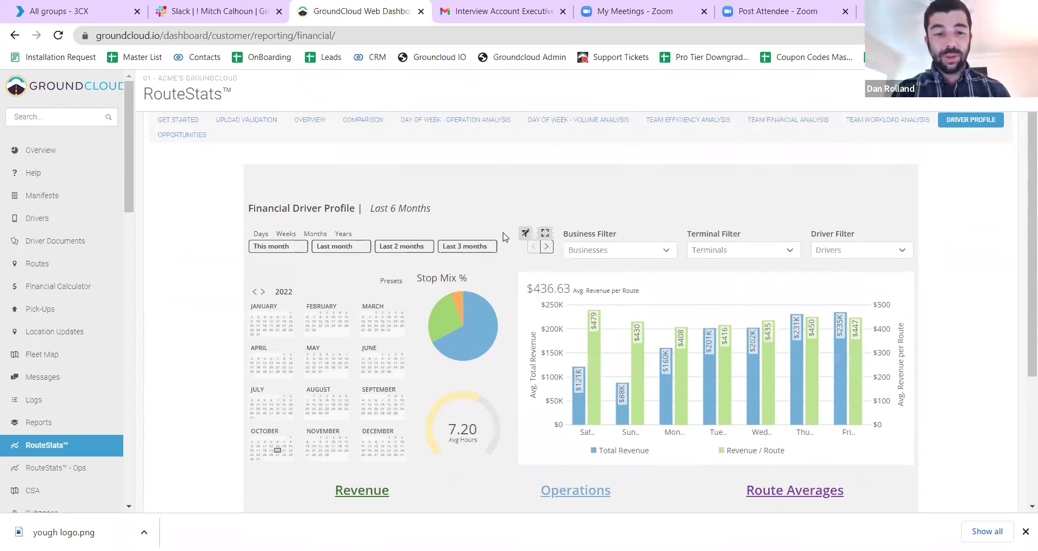
{"action": "scroll", "coordinate": [502, 237], "scroll_direction": "down", "scroll_amount": 2}
{"action": "mouse_move", "coordinate": [479, 246]}
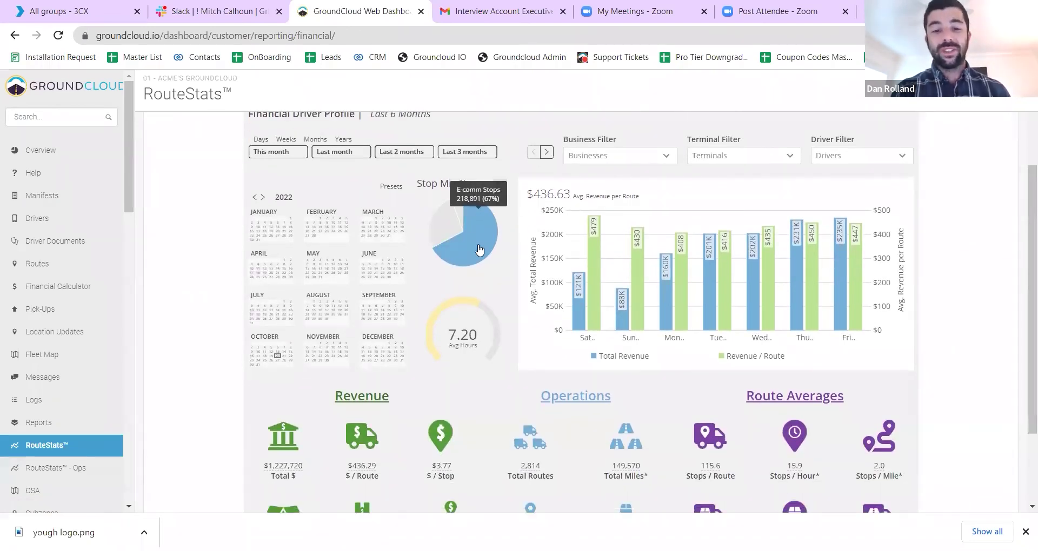
{"action": "scroll", "coordinate": [479, 248], "scroll_direction": "down", "scroll_amount": 2}
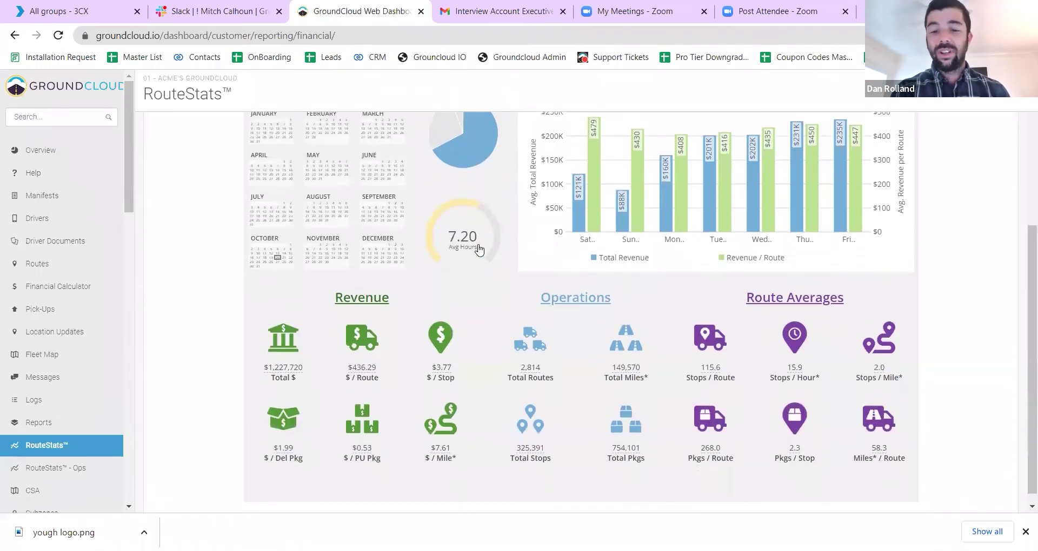
{"action": "scroll", "coordinate": [479, 248], "scroll_direction": "up", "scroll_amount": 5}
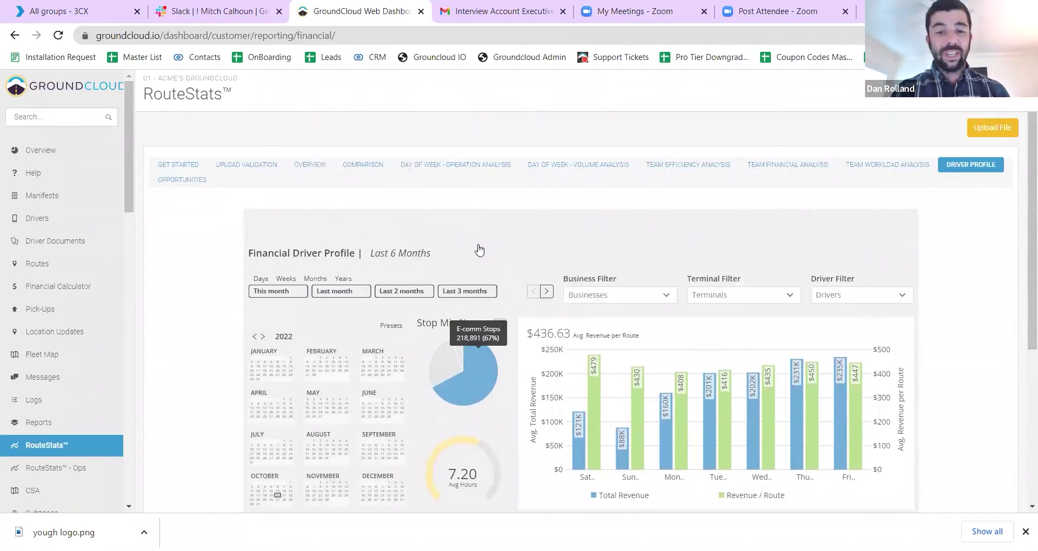
Step: Open the Opportunities report and set the day of week in the Potential Opportunities table to Sunday
{"action": "left_click", "coordinate": [181, 182]}
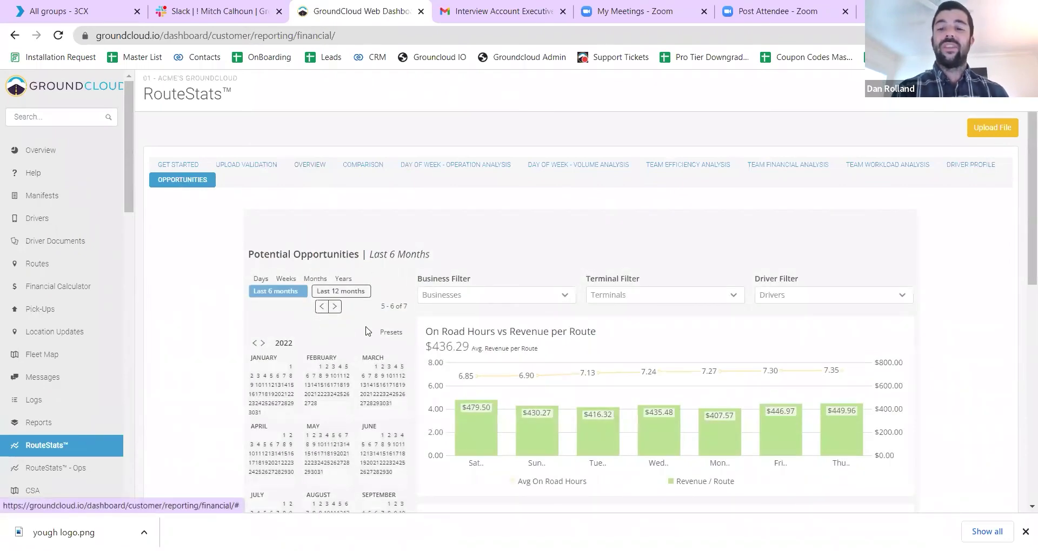
{"action": "scroll", "coordinate": [373, 332], "scroll_direction": "down", "scroll_amount": 8}
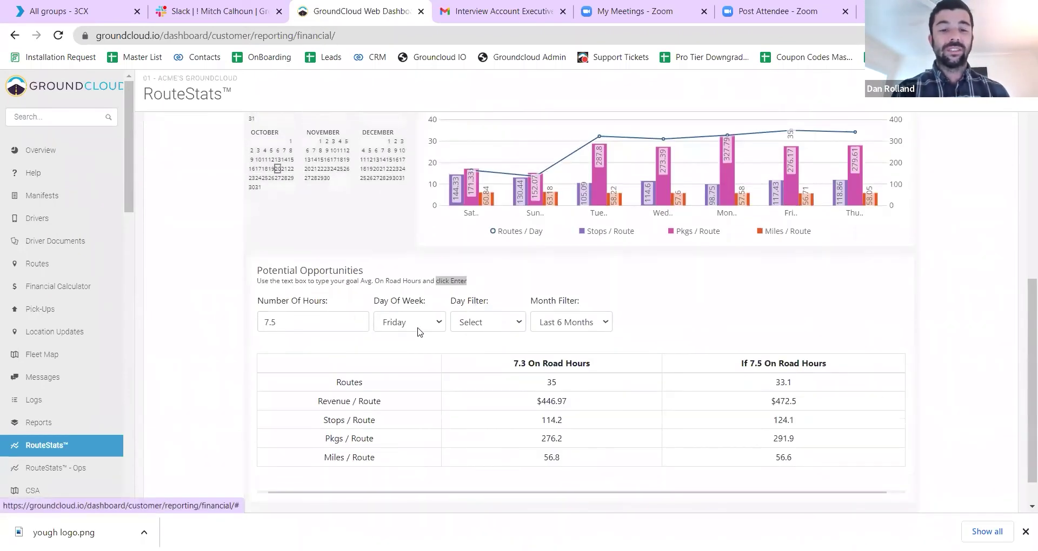
{"action": "left_click", "coordinate": [424, 329]}
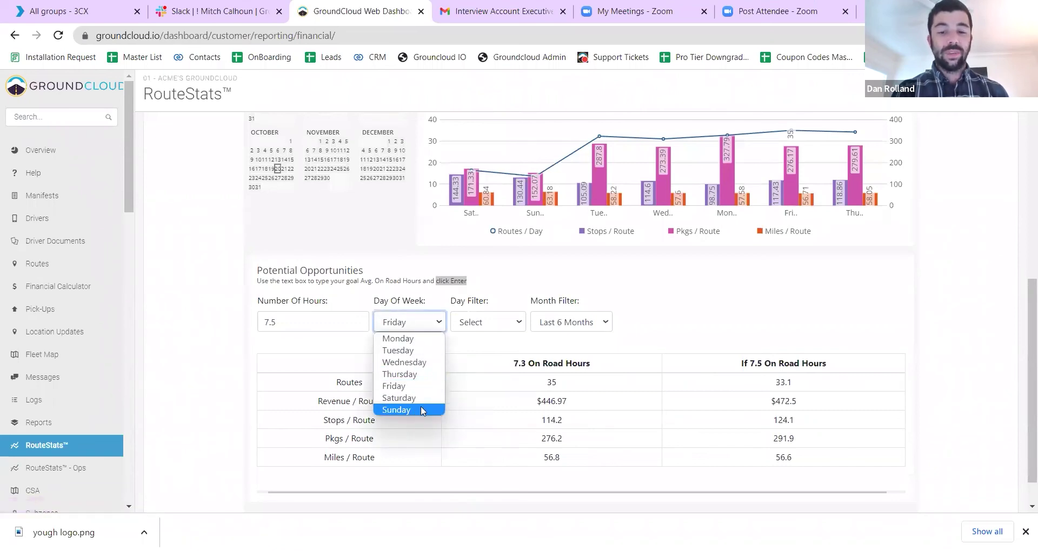
{"action": "left_click", "coordinate": [420, 409]}
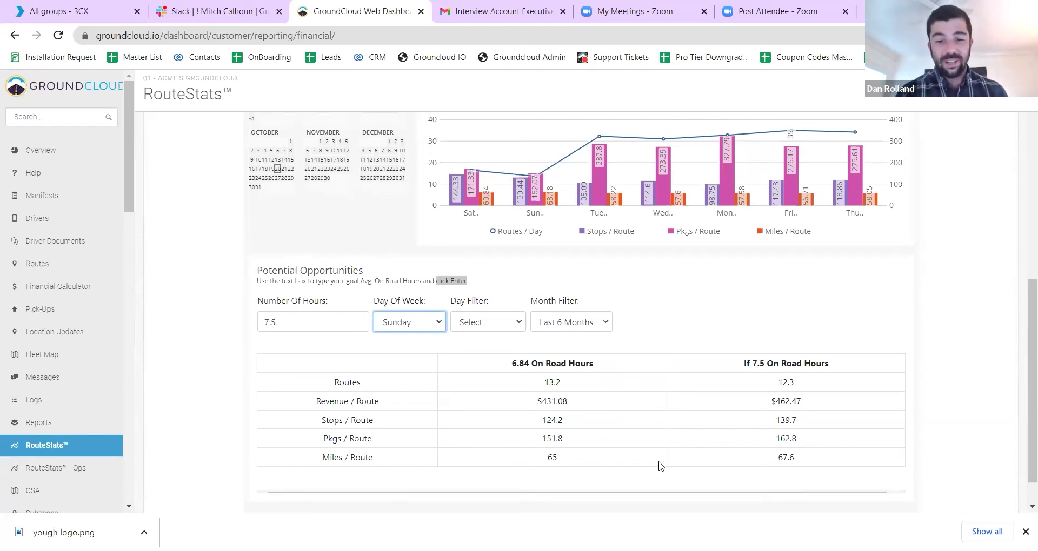
Step: Compare the Potential Opportunities figures for other days by setting the day of week to Saturday and finally to Tuesday
{"action": "left_click", "coordinate": [389, 332]}
{"action": "left_click", "coordinate": [398, 402]}
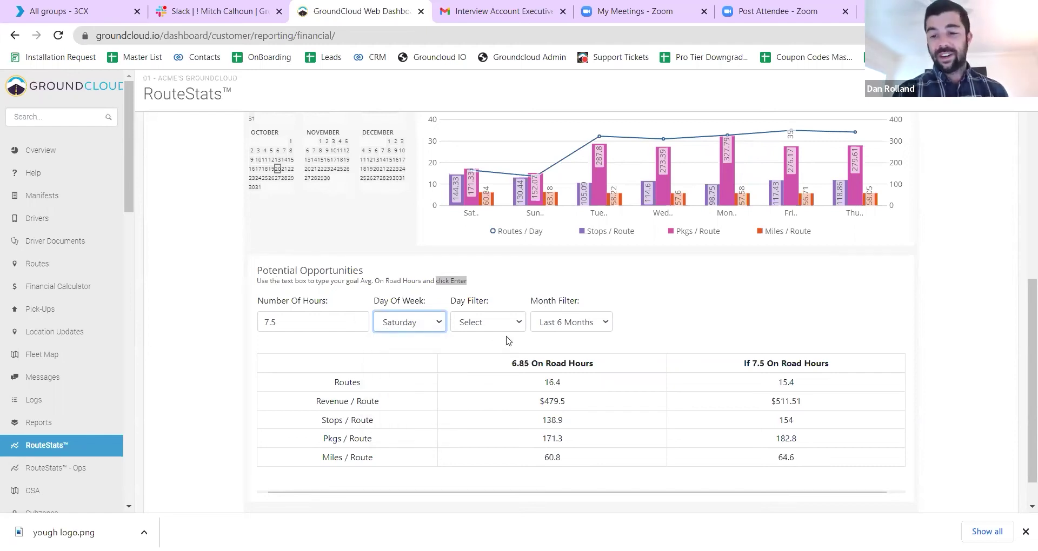
{"action": "left_click", "coordinate": [393, 328]}
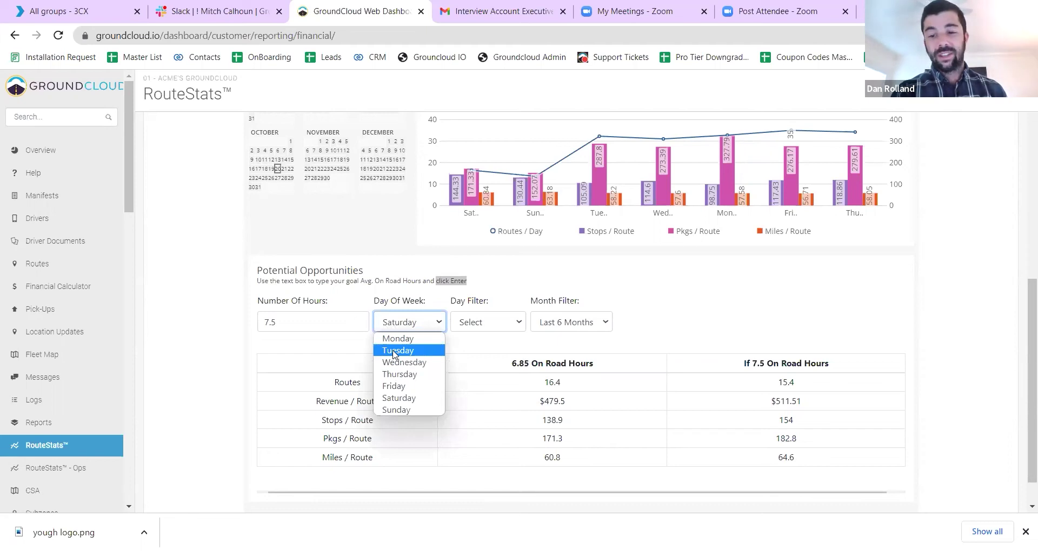
{"action": "left_click", "coordinate": [393, 352]}
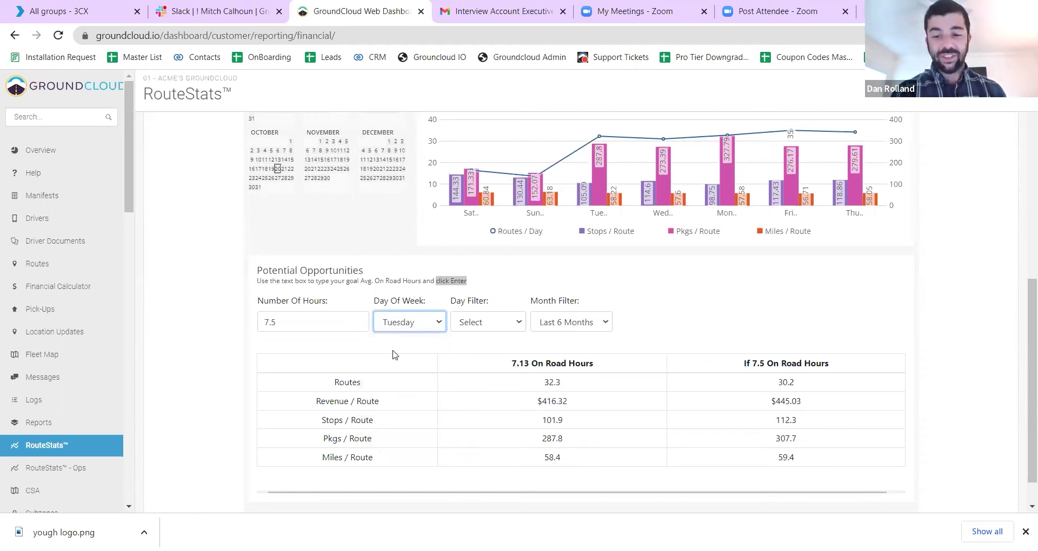